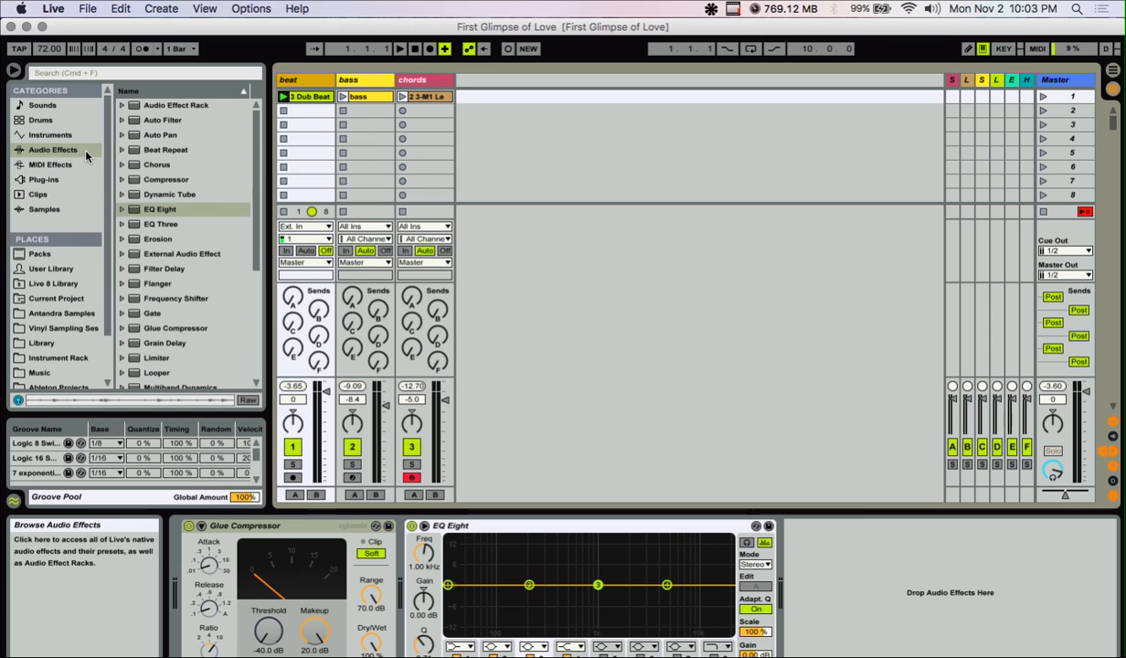
Insert four new audio tracks after the chords track
{"action": "left_click", "coordinate": [423, 82]}
{"action": "key", "text": "super+t"}
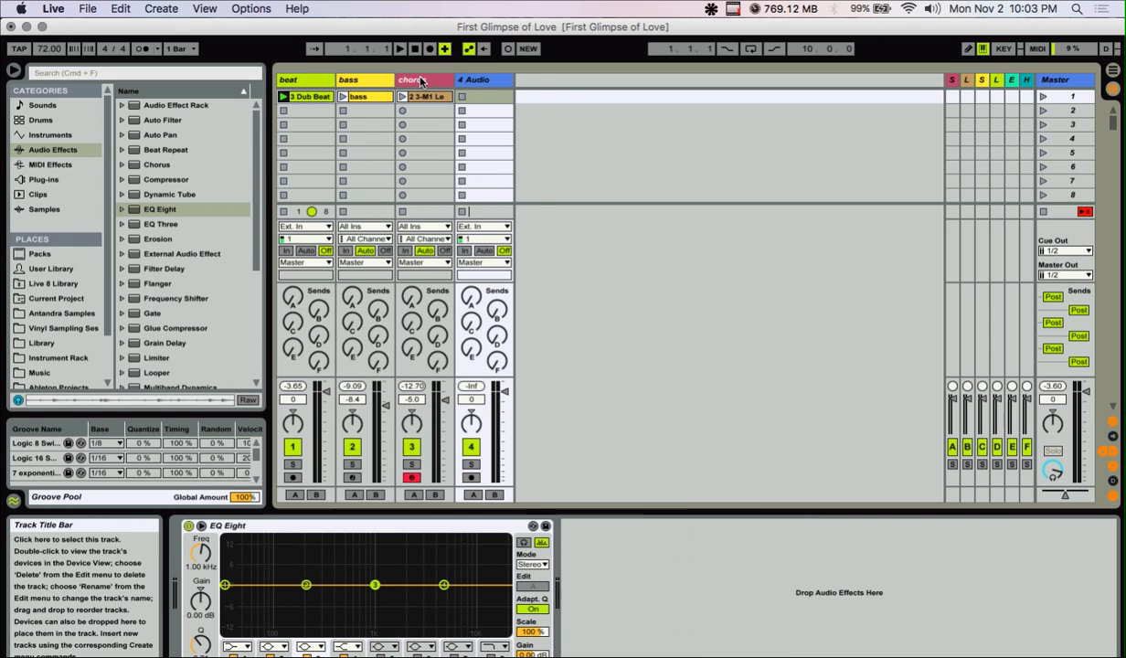
{"action": "key", "text": "super+t"}
{"action": "key", "text": "super+t"}
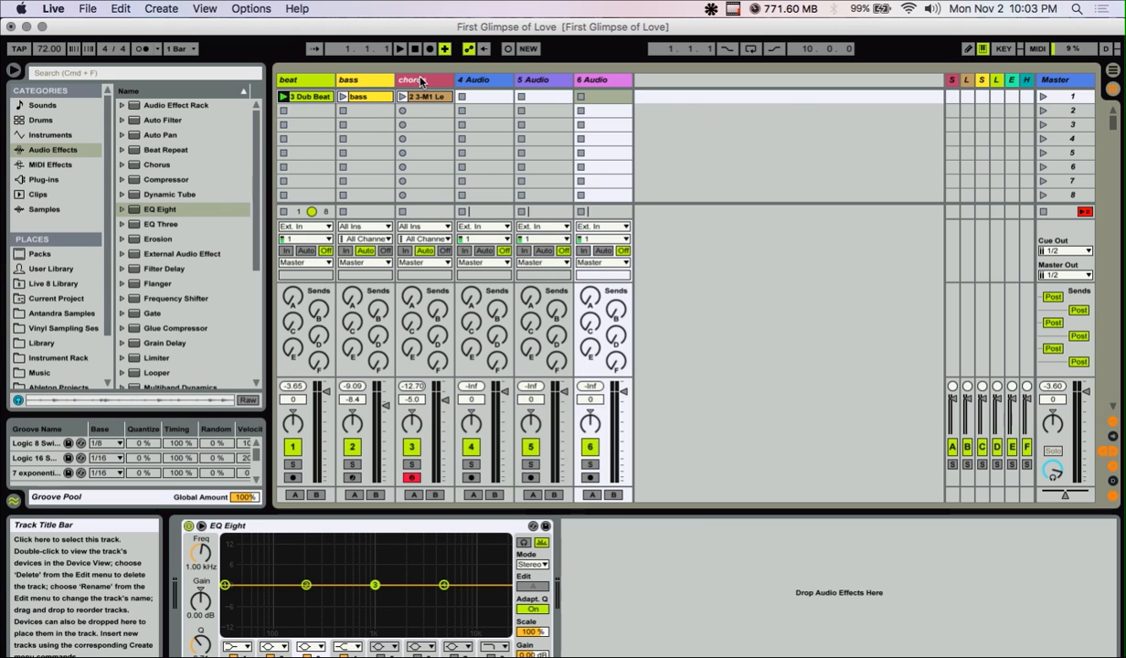
{"action": "key", "text": "super+t"}
Arm the 4 Audio track and record a clip into its first slot
{"action": "left_click", "coordinate": [503, 83]}
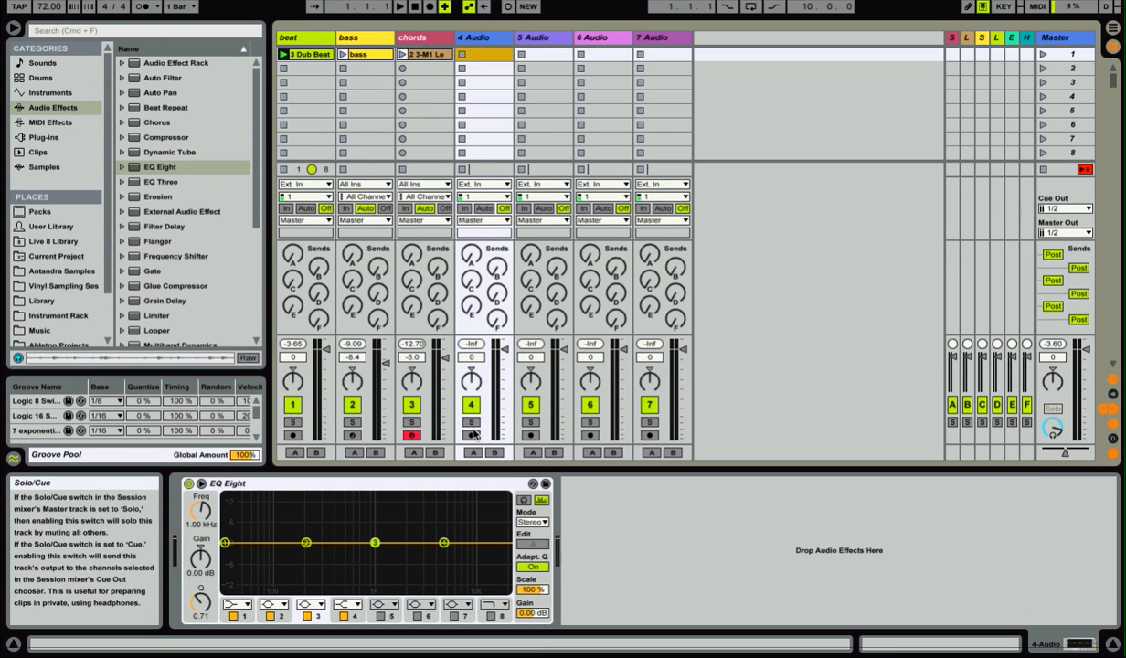
{"action": "left_click", "coordinate": [470, 477]}
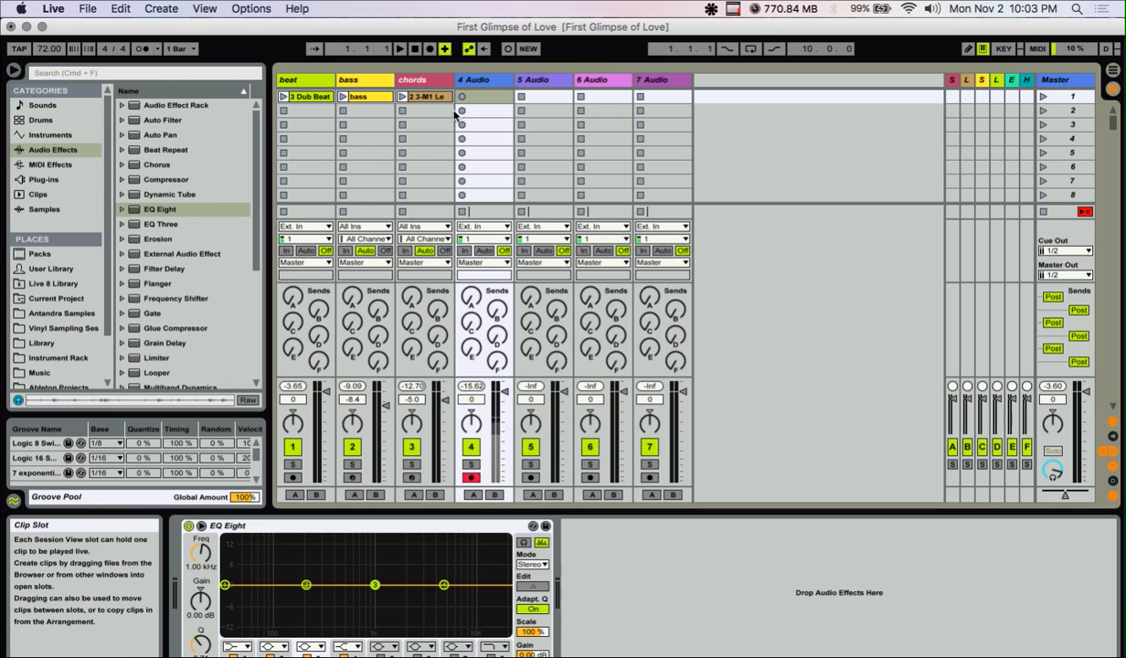
{"action": "left_click", "coordinate": [462, 97]}
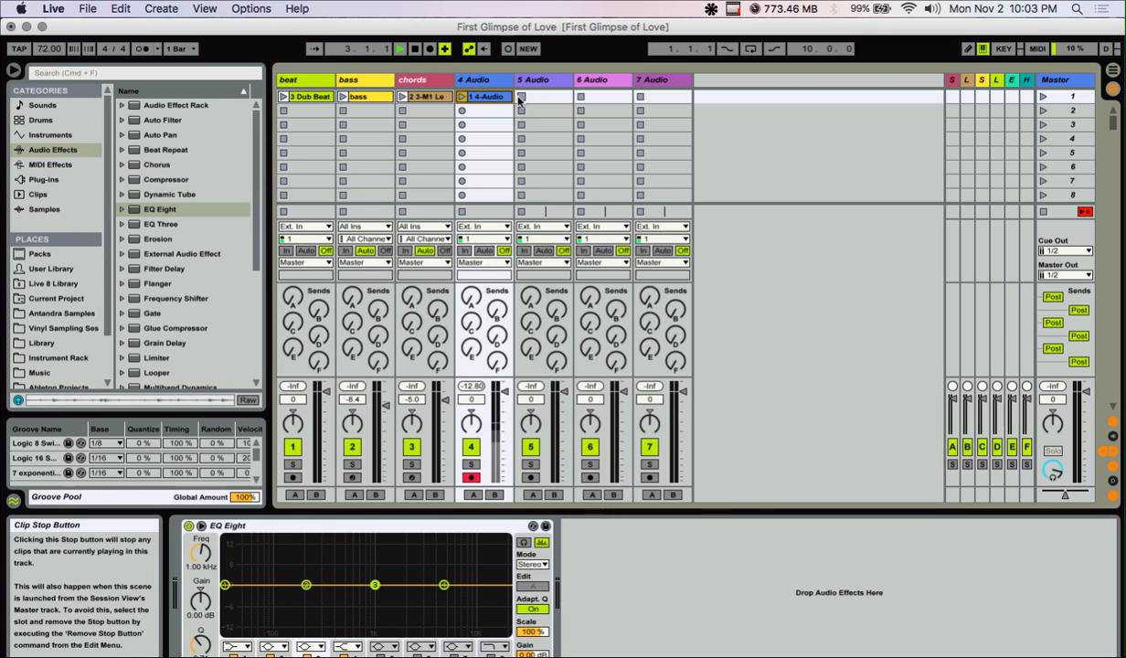
Examine the Default Track Color choice in the preferences, then close them
{"action": "key", "text": "super+comma"}
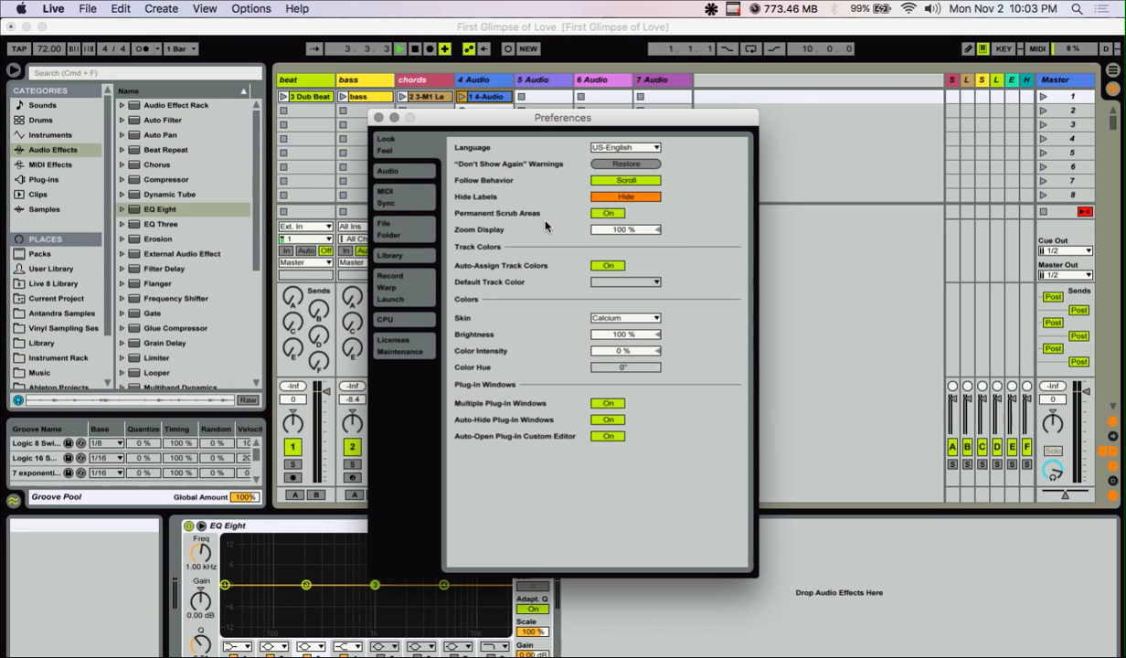
{"action": "left_click", "coordinate": [609, 285]}
{"action": "left_click", "coordinate": [609, 285]}
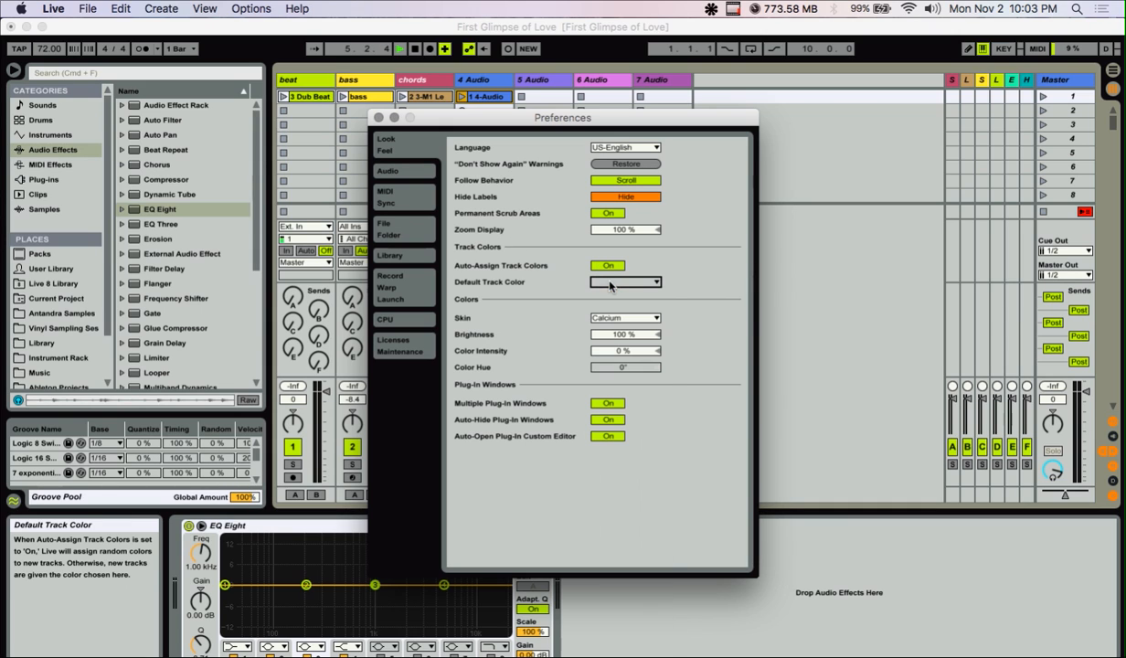
{"action": "left_click", "coordinate": [378, 117]}
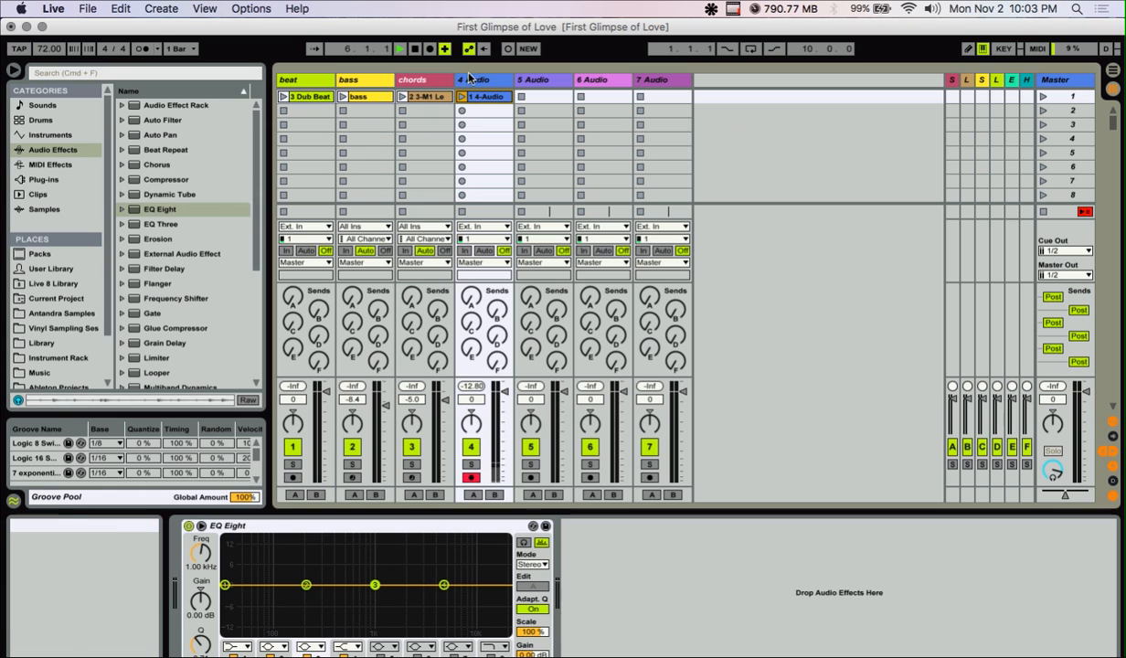
Delete the four audio tracks from 4 Audio to 7 Audio
{"action": "left_click", "coordinate": [650, 81]}
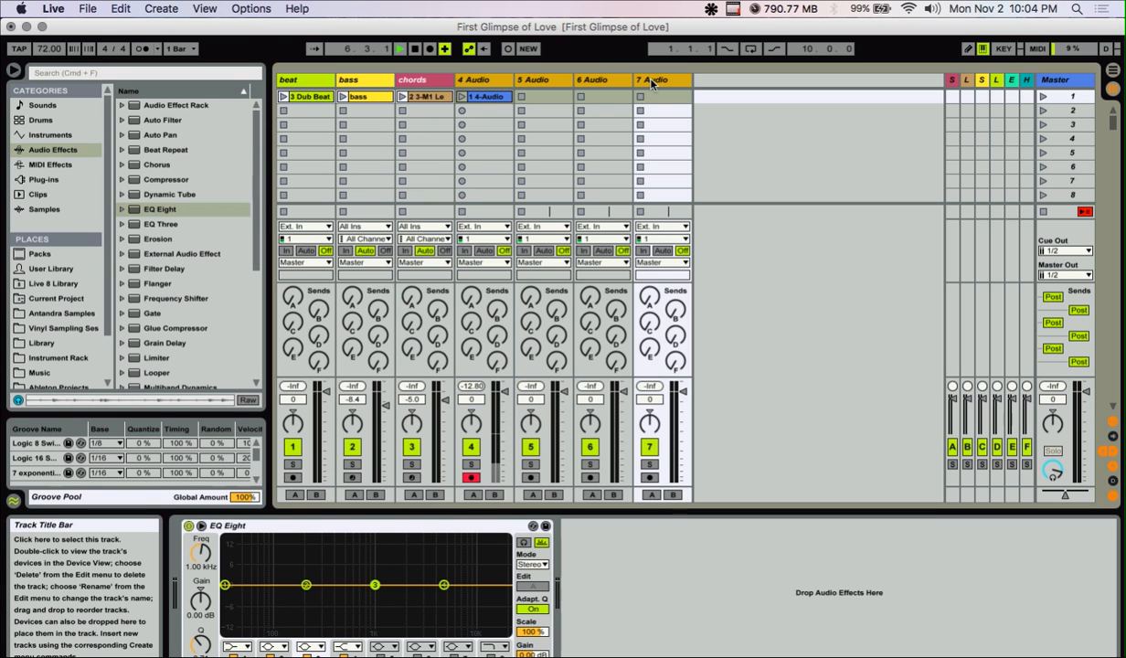
{"action": "key", "text": "Delete"}
Play the beat track's clip, compare its Glue Compressor on and off, and leave the compressor bypassed
{"action": "left_click", "coordinate": [305, 80]}
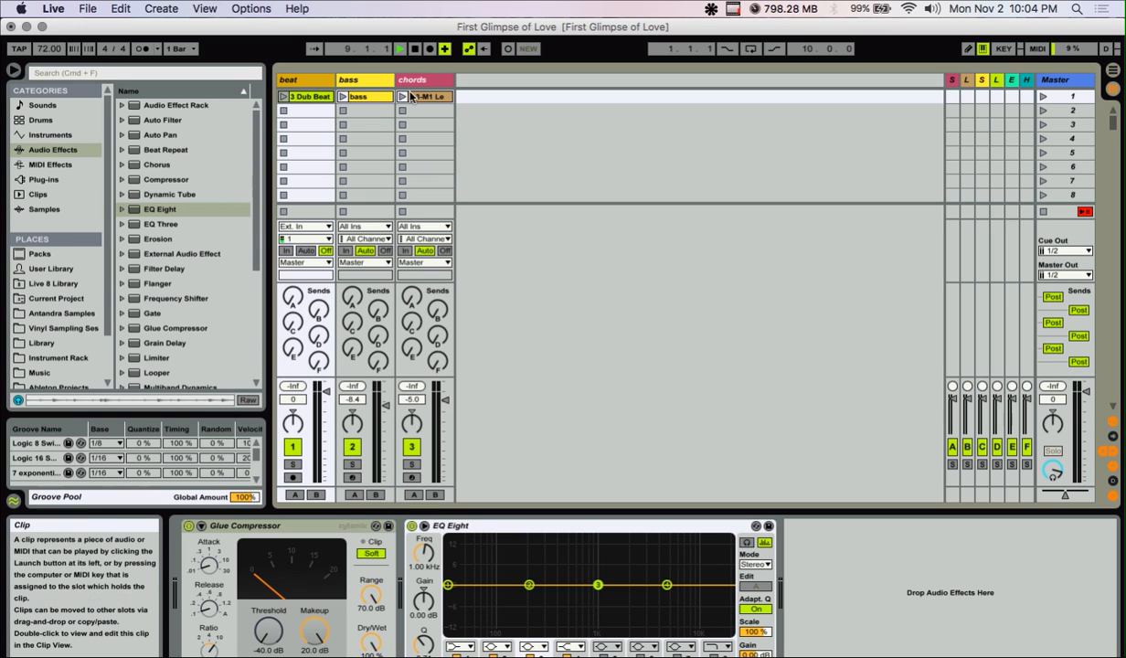
{"action": "left_click", "coordinate": [284, 99]}
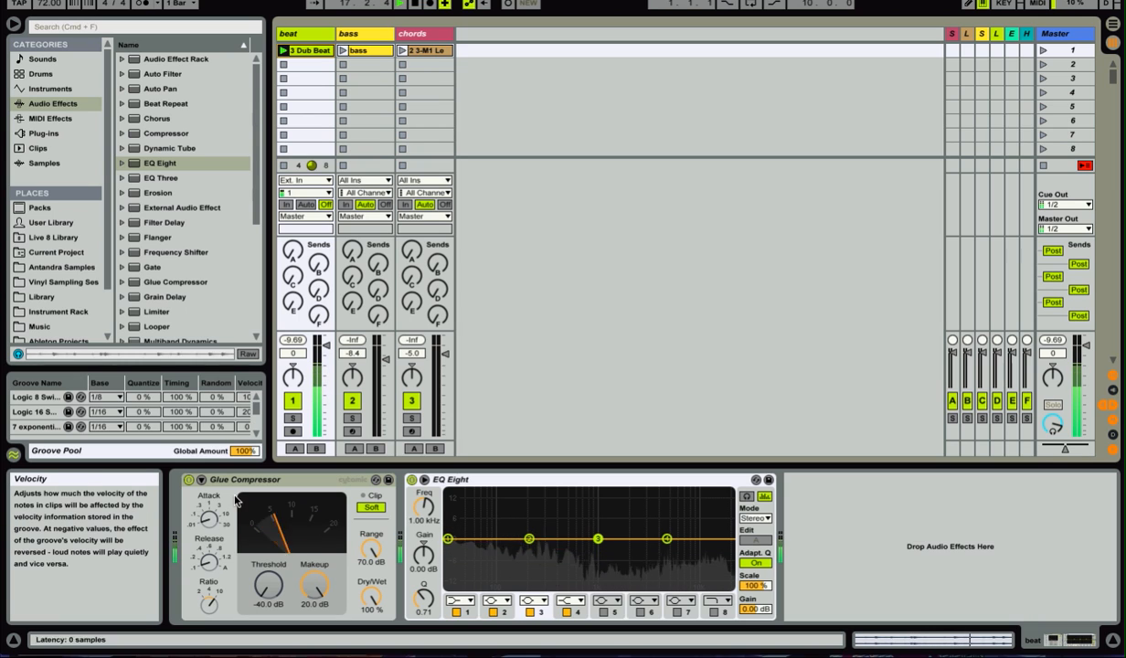
{"action": "left_click", "coordinate": [189, 482]}
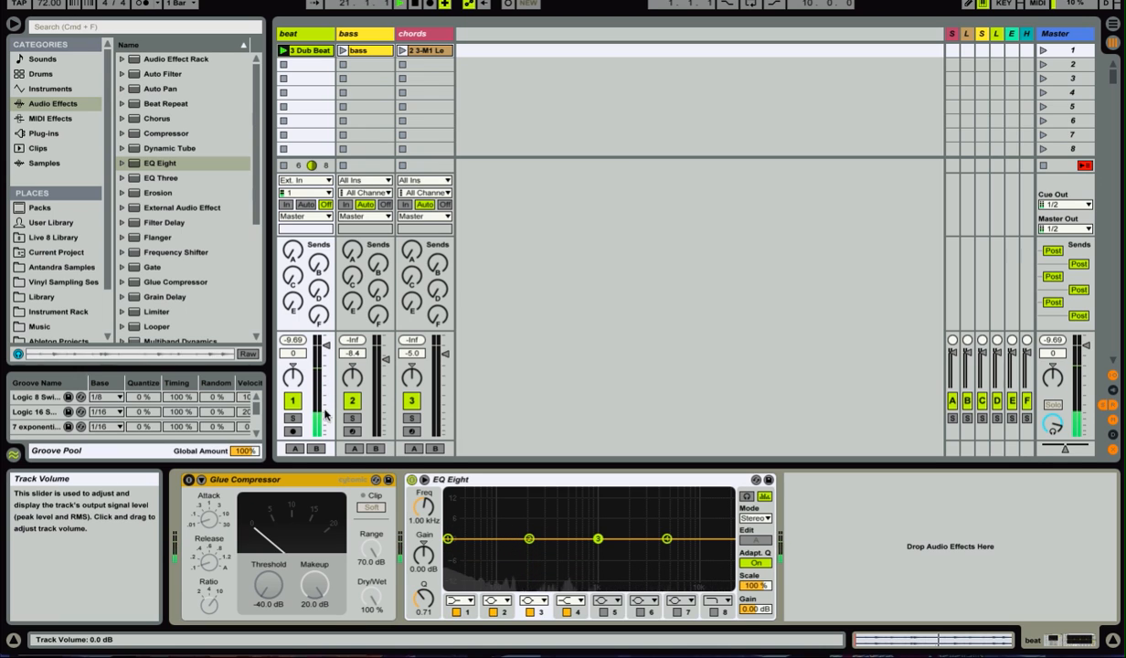
{"action": "left_click", "coordinate": [188, 481]}
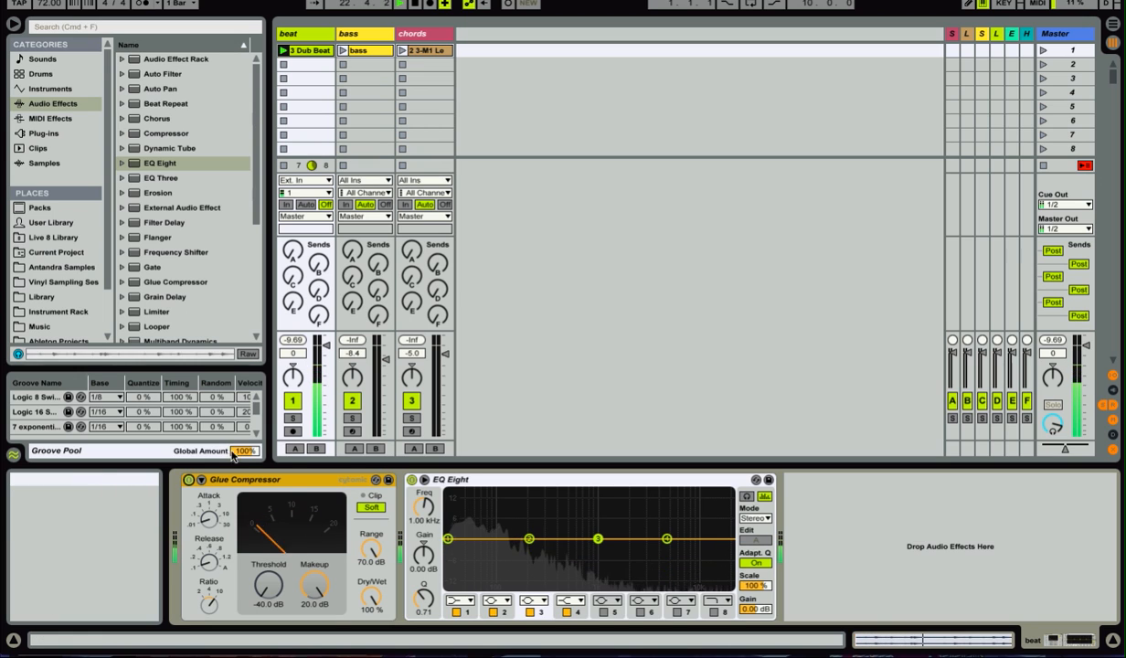
{"action": "left_click", "coordinate": [188, 478]}
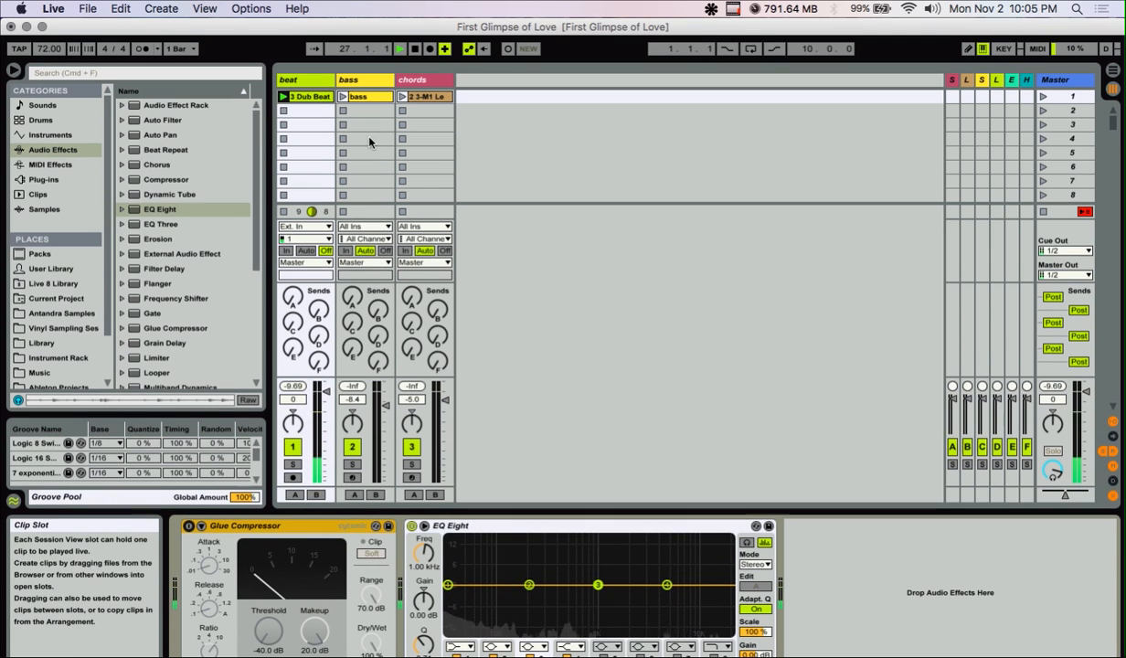
Stop the beat clip and add an Auto Filter after the EQ Eight on the chords track
{"action": "left_click", "coordinate": [351, 80]}
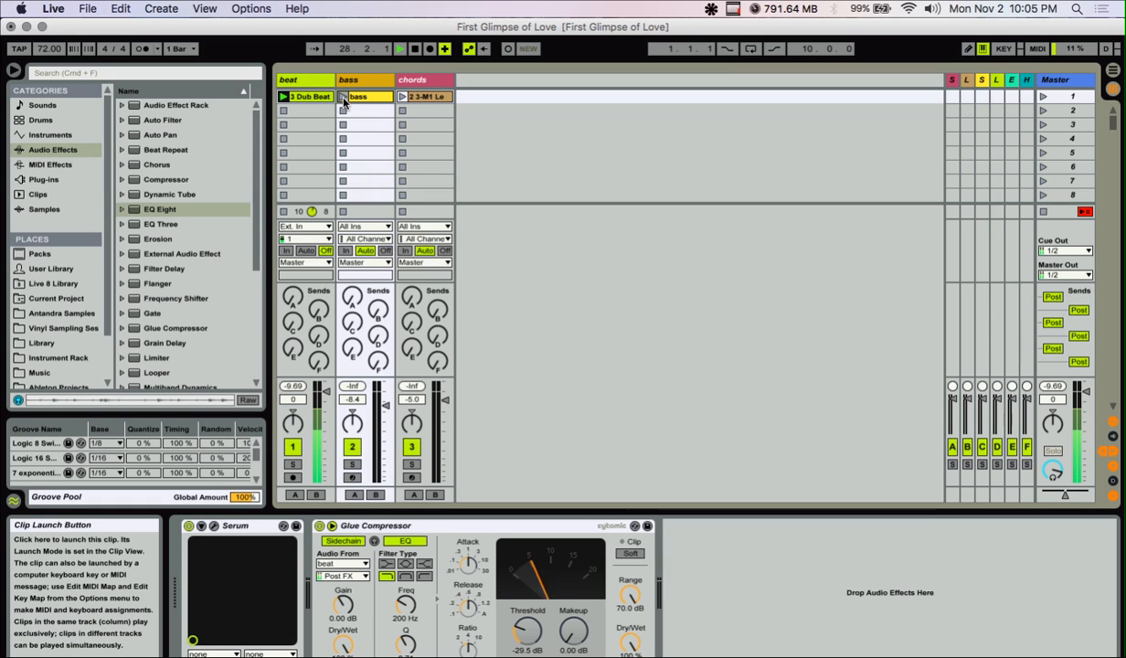
{"action": "left_click", "coordinate": [285, 111]}
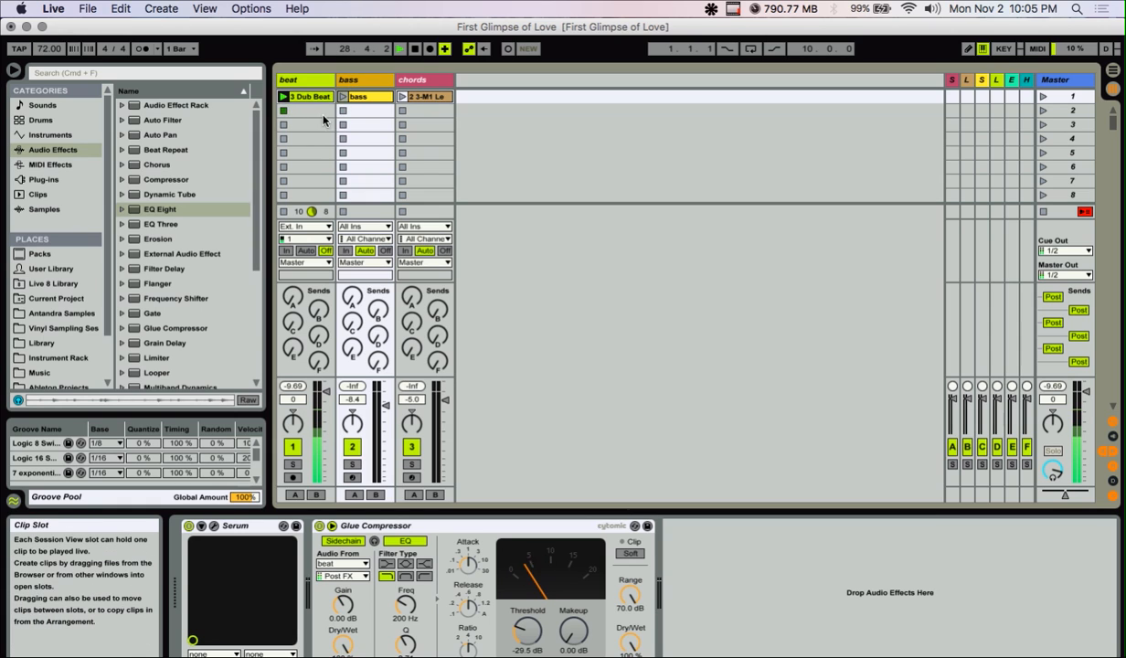
{"action": "left_click", "coordinate": [289, 79]}
{"action": "left_click", "coordinate": [411, 80]}
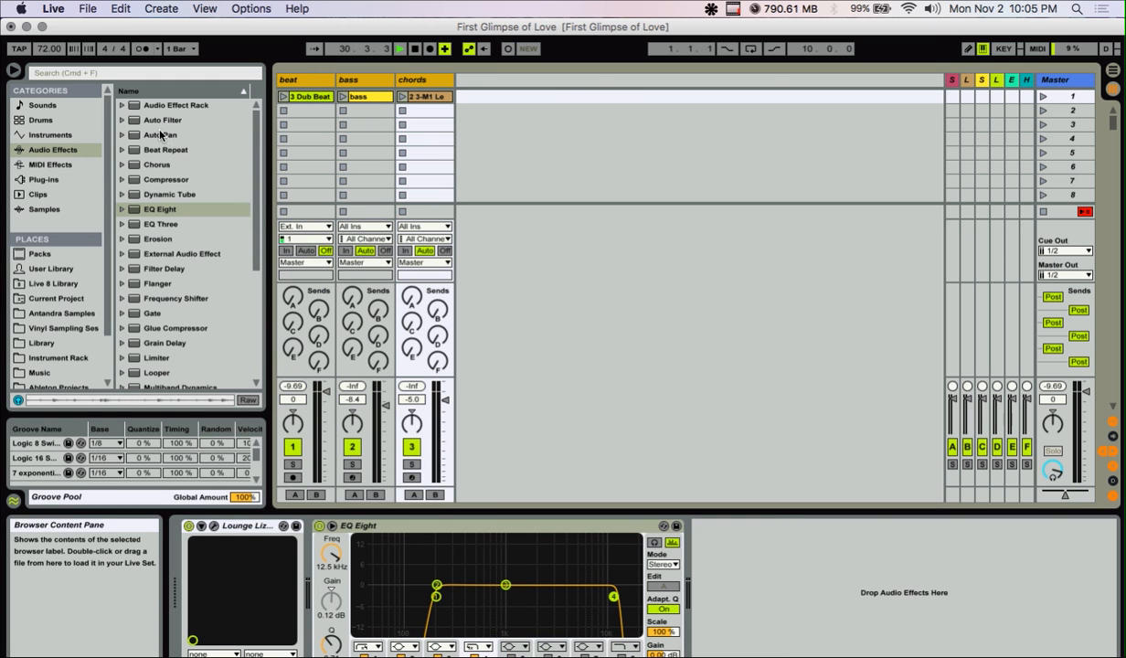
{"action": "left_click_drag", "start_coordinate": [160, 120], "coordinate": [410, 84]}
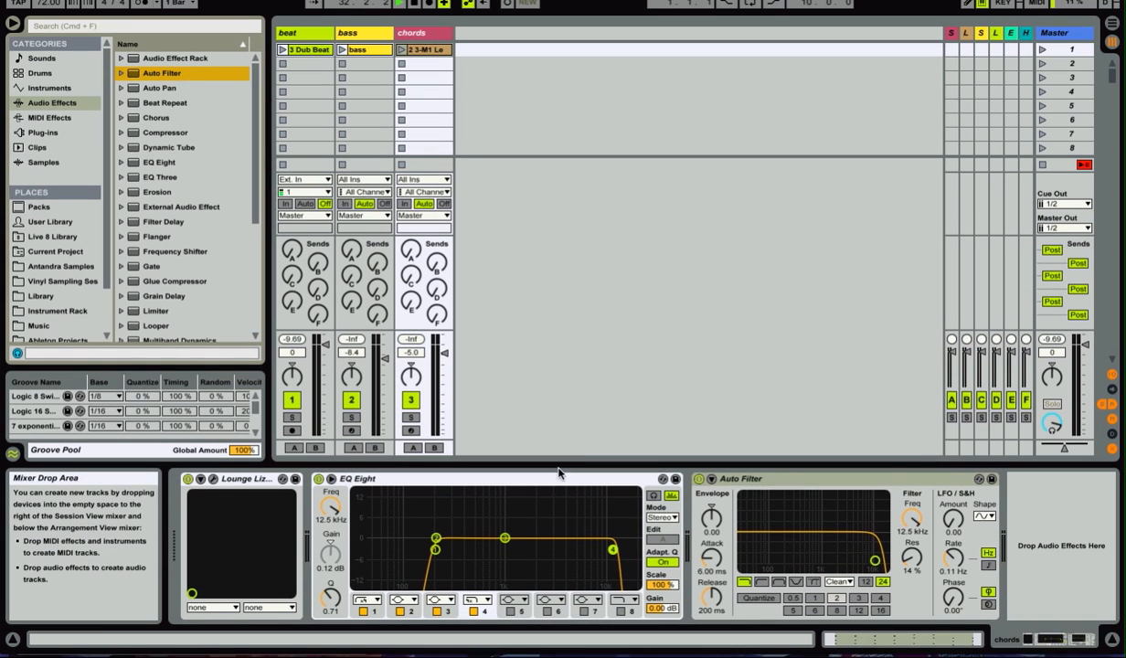
{"action": "left_click", "coordinate": [549, 524]}
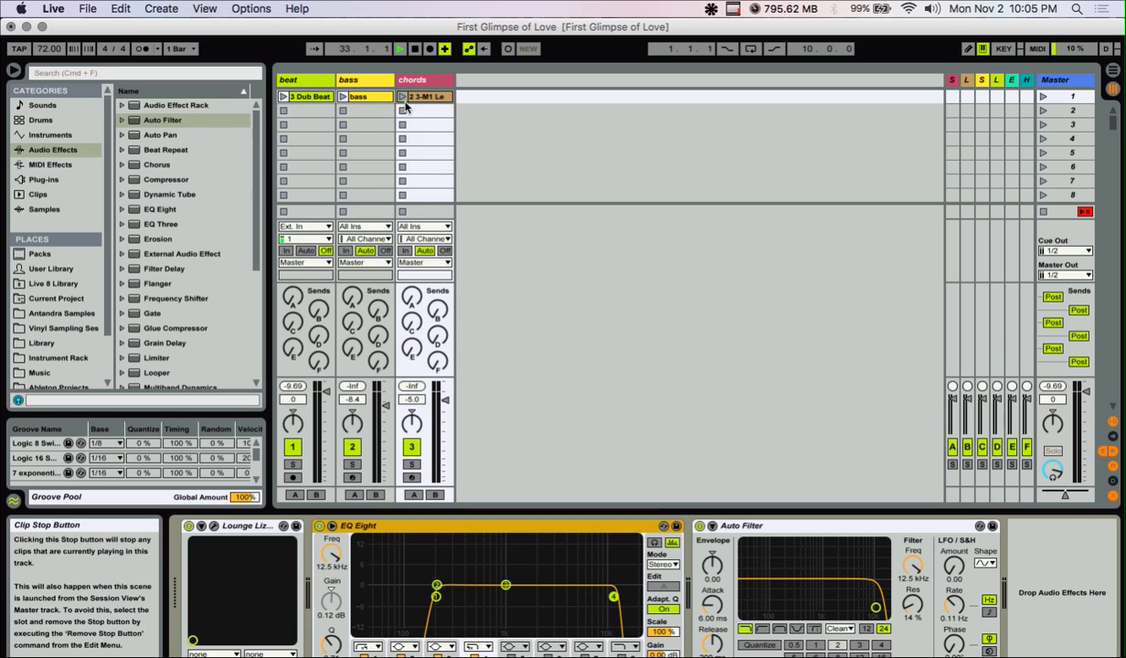
Play the chords clip and set the Auto Filter's cutoff to about 8.96 kHz with 48% resonance
{"action": "left_click", "coordinate": [400, 50]}
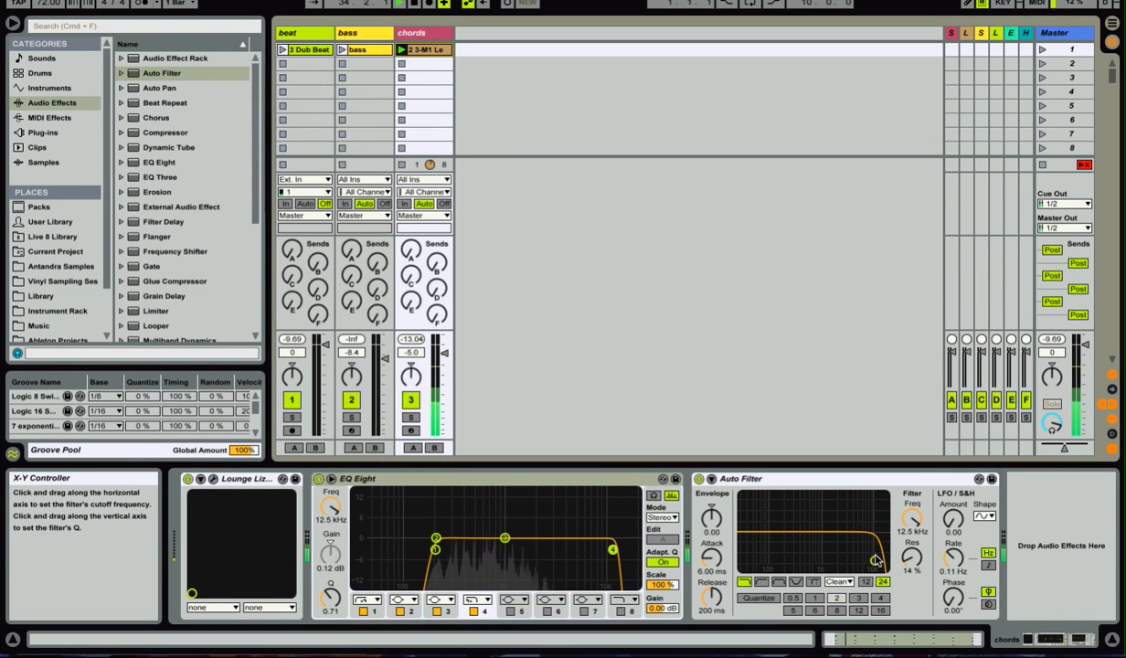
{"action": "mouse_move", "coordinate": [874, 559]}
{"action": "left_mouse_down"}
{"action": "mouse_move", "coordinate": [847, 534]}
{"action": "mouse_move", "coordinate": [782, 533]}
{"action": "mouse_move", "coordinate": [867, 540]}
{"action": "left_mouse_up"}
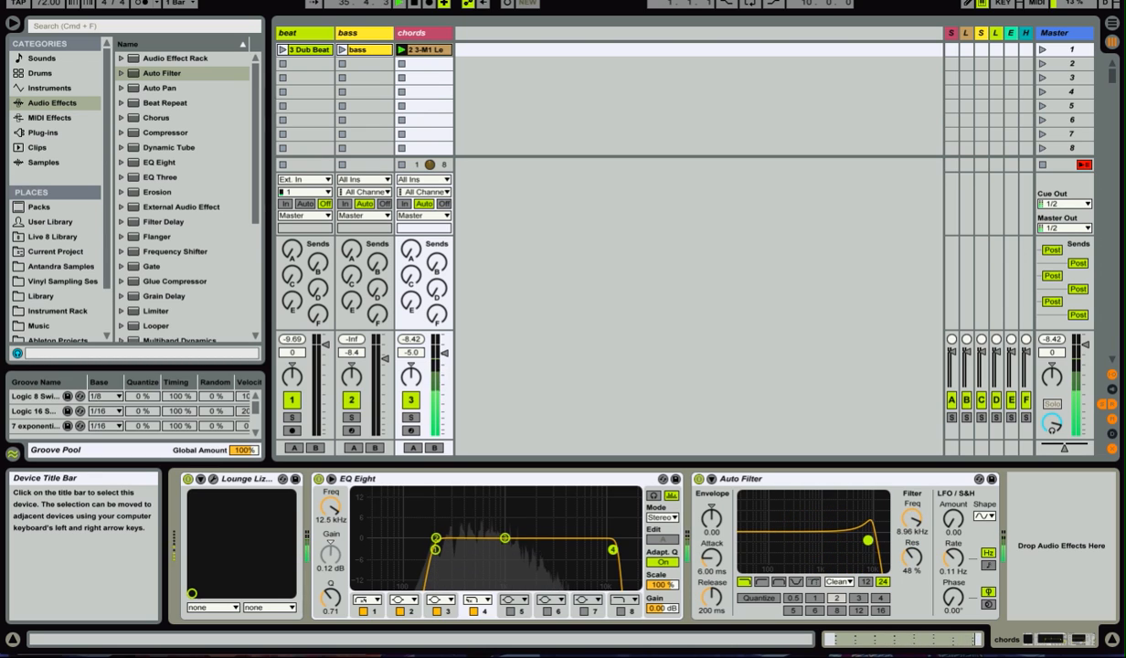
Switch the Auto Filter to the OSR circuit with 11.2 dB drive, sweeping to about 816 Hz and 60% resonance
{"action": "left_click", "coordinate": [840, 581]}
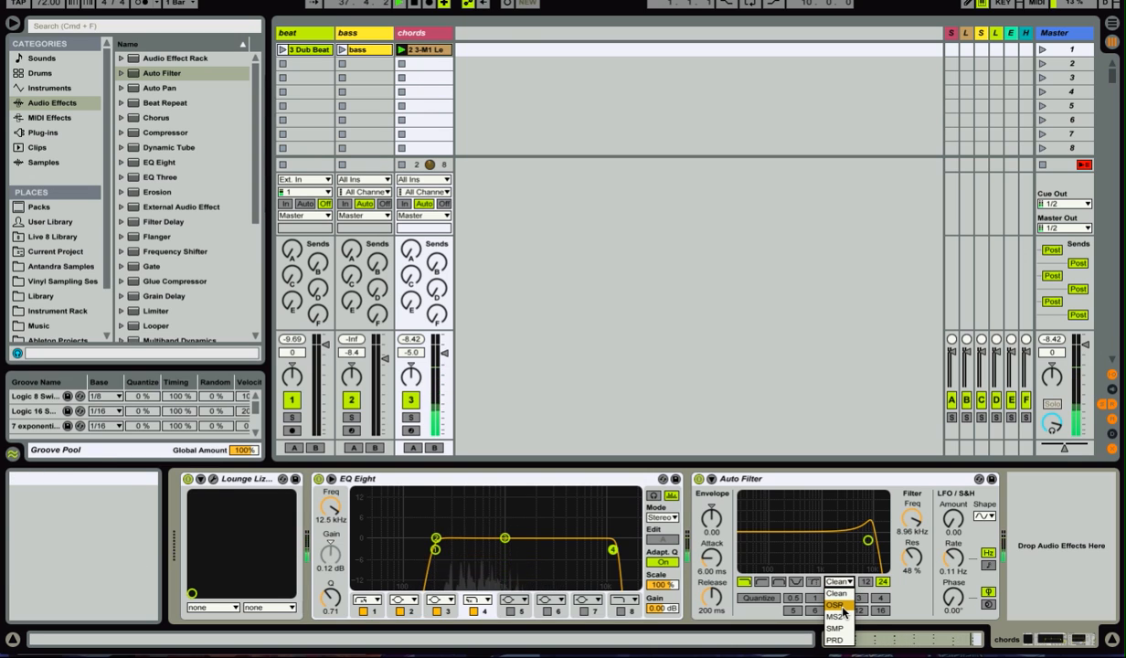
{"action": "left_click", "coordinate": [842, 607]}
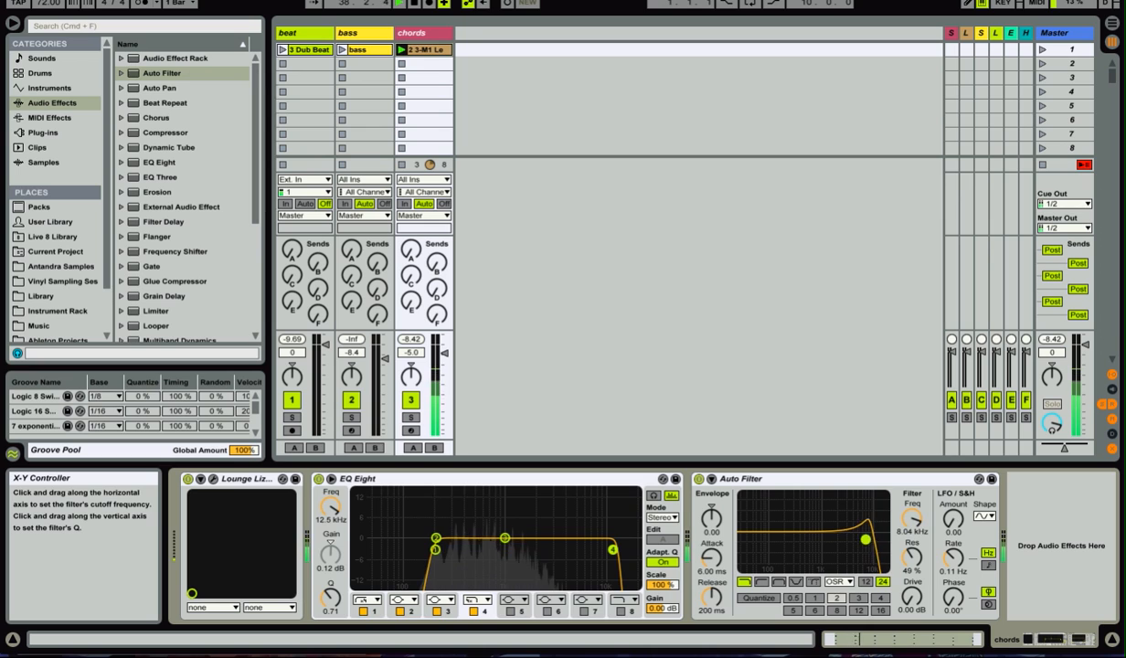
{"action": "left_click_drag", "start_coordinate": [865, 539], "coordinate": [816, 533]}
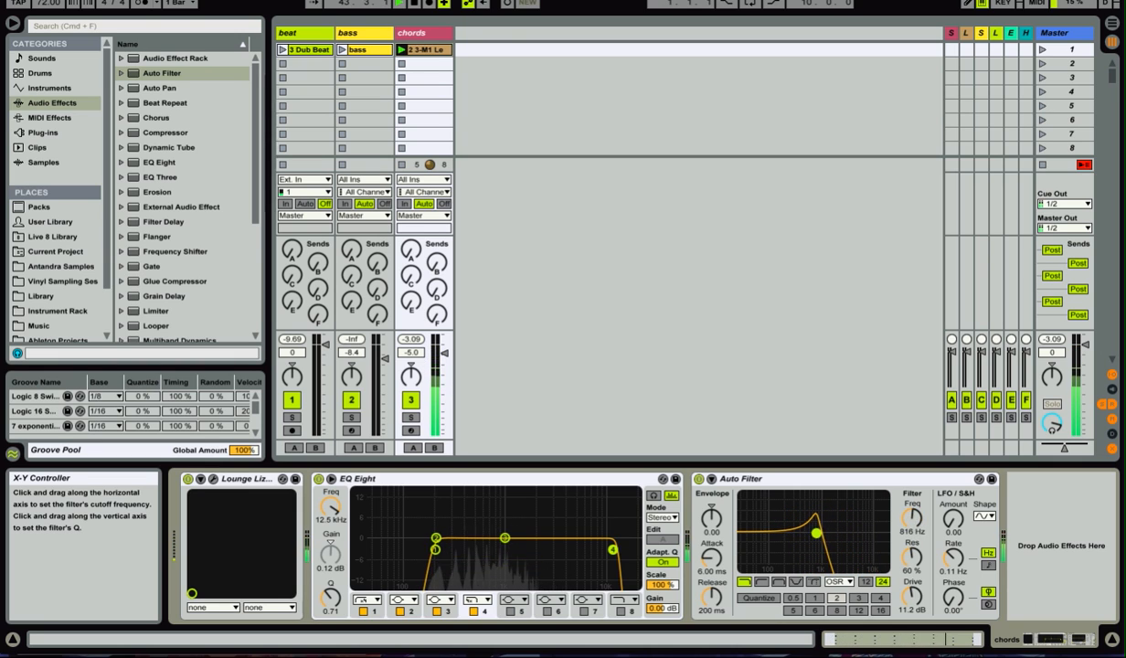
Compare the Auto Filter's 12 and 24 slopes and raise the cutoff to about 11.1 kHz with 43% resonance
{"action": "left_click", "coordinate": [867, 582]}
{"action": "left_click_drag", "start_coordinate": [816, 533], "coordinate": [874, 548]}
{"action": "left_click", "coordinate": [862, 581]}
{"action": "left_click", "coordinate": [863, 581]}
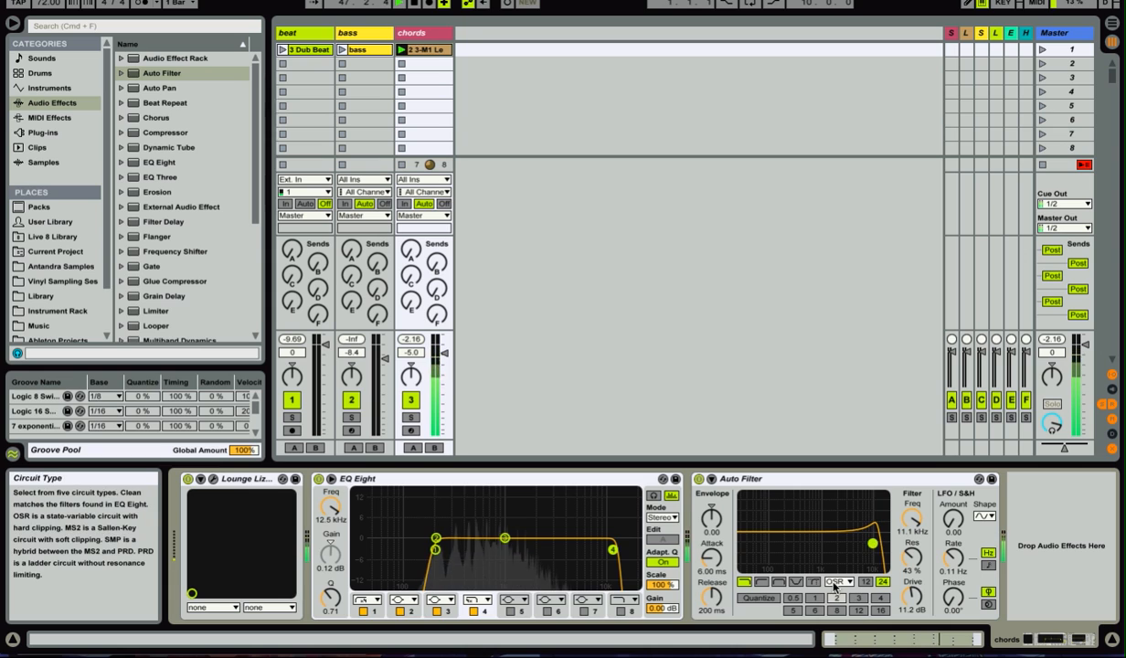
Switch the Auto Filter to the MS2 circuit with 17.1 dB drive, sweeping to about 816 Hz and 44% resonance
{"action": "left_click", "coordinate": [838, 581]}
{"action": "left_click", "coordinate": [833, 617]}
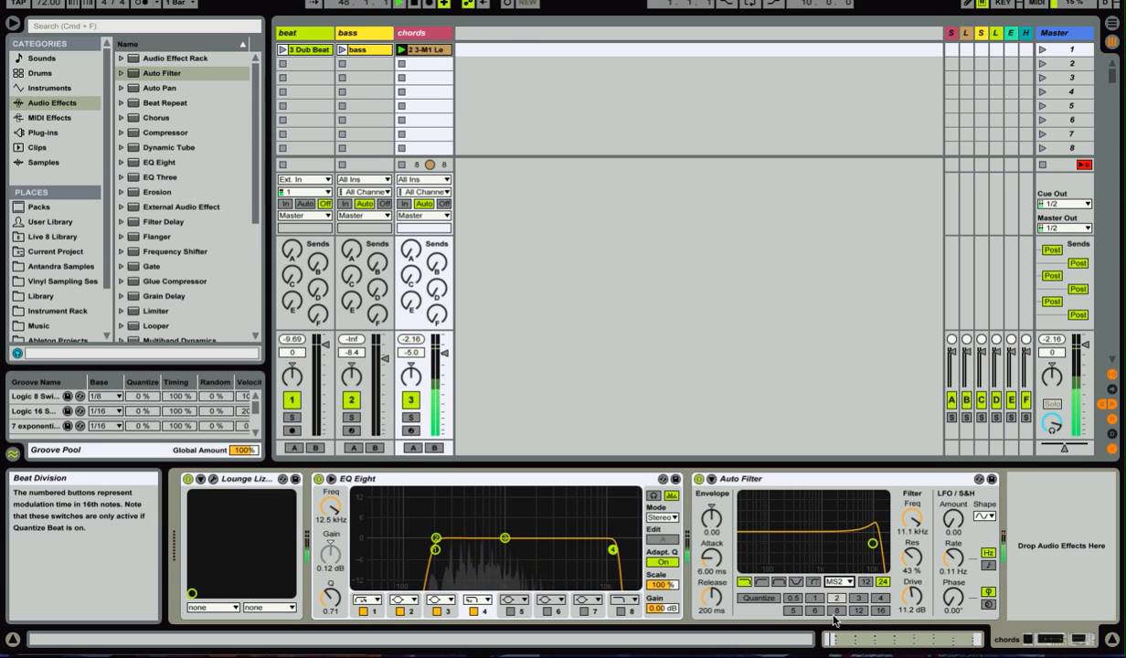
{"action": "left_click_drag", "start_coordinate": [873, 543], "coordinate": [836, 534]}
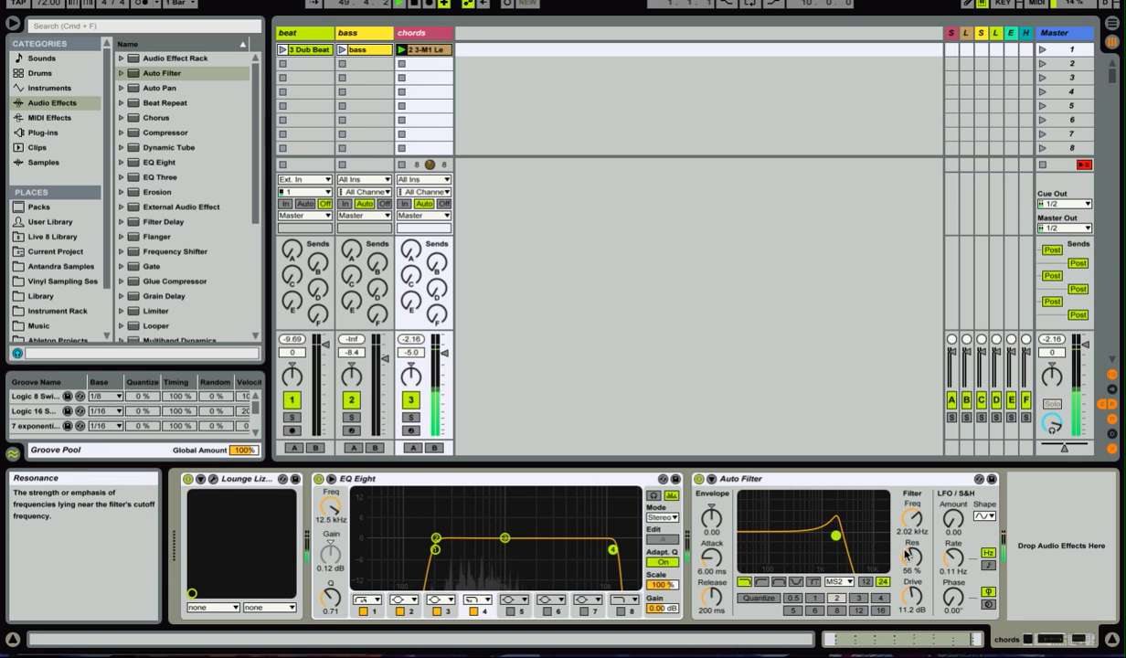
{"action": "left_click_drag", "start_coordinate": [916, 585], "coordinate": [917, 571]}
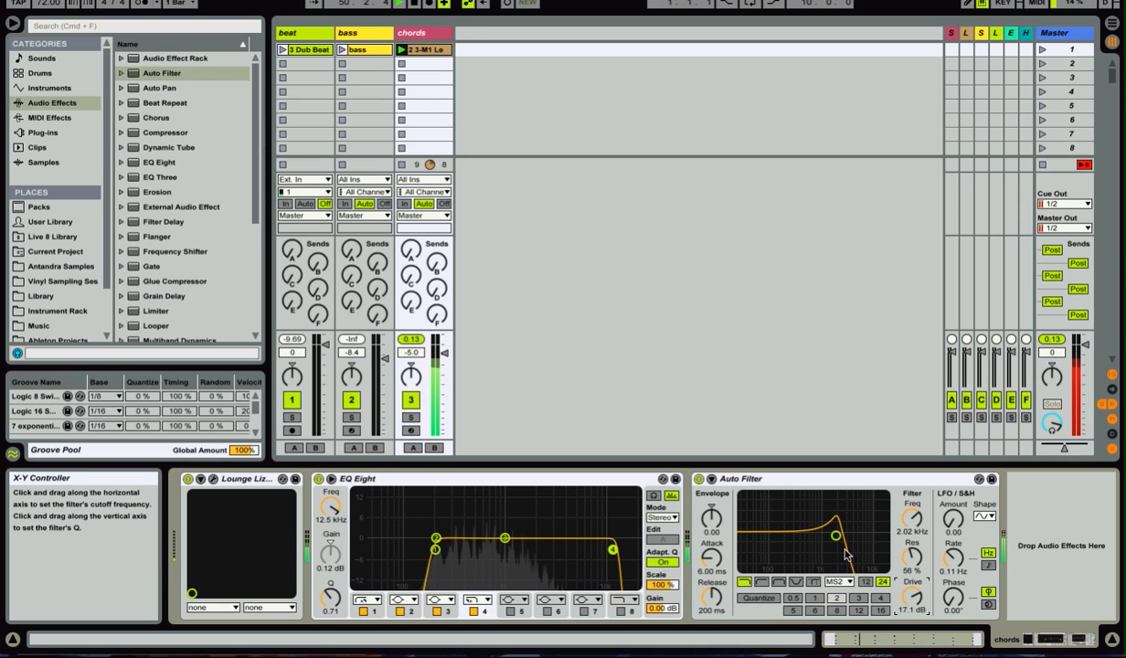
{"action": "mouse_move", "coordinate": [835, 535]}
{"action": "left_mouse_down"}
{"action": "mouse_move", "coordinate": [810, 528]}
{"action": "mouse_move", "coordinate": [867, 517]}
{"action": "mouse_move", "coordinate": [869, 528]}
{"action": "mouse_move", "coordinate": [799, 543]}
{"action": "mouse_move", "coordinate": [815, 543]}
{"action": "left_mouse_up"}
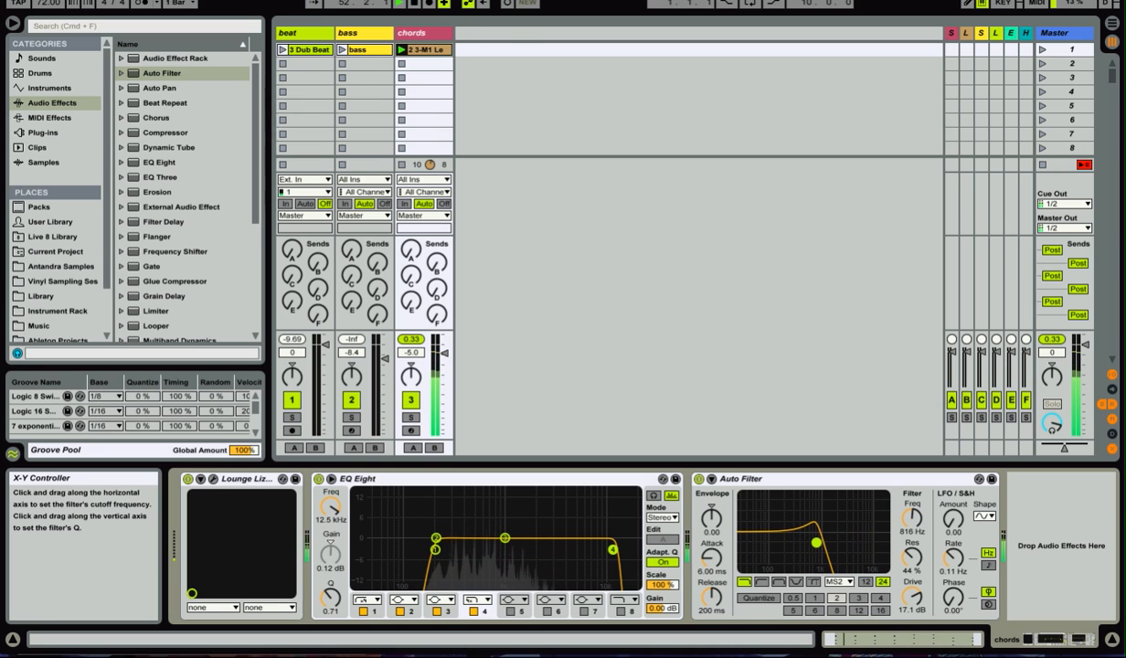
Check the Lounge Lizard instrument's settings, then sweep the MS2 filter to about 657 Hz with 32% resonance
{"action": "left_click", "coordinate": [213, 478]}
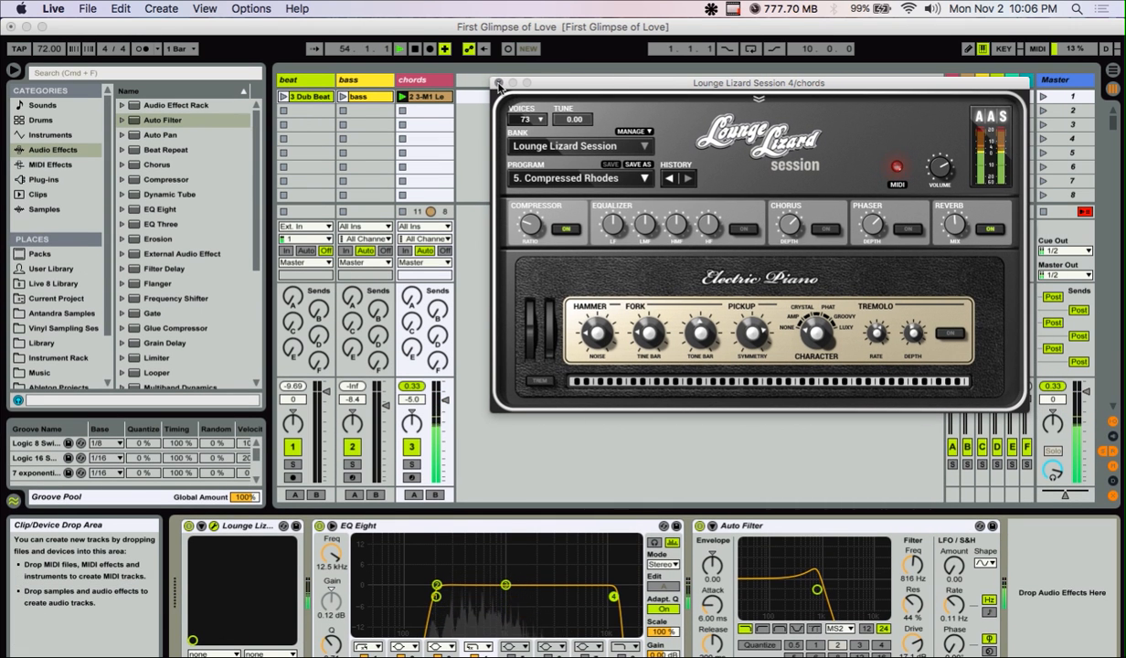
{"action": "left_click", "coordinate": [533, 82]}
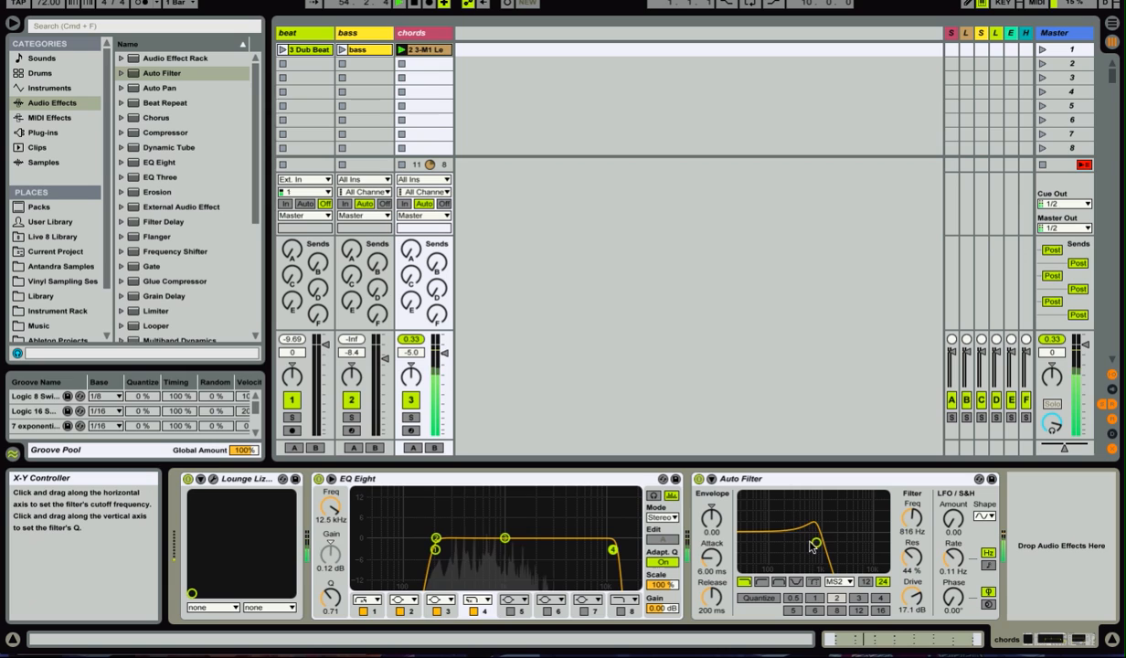
{"action": "mouse_move", "coordinate": [817, 590]}
{"action": "left_mouse_down"}
{"action": "mouse_move", "coordinate": [795, 585]}
{"action": "mouse_move", "coordinate": [833, 578]}
{"action": "left_mouse_up"}
{"action": "left_click_drag", "start_coordinate": [833, 532], "coordinate": [847, 531]}
{"action": "left_click_drag", "start_coordinate": [854, 535], "coordinate": [818, 548]}
Switch the Auto Filter to the SMP circuit and sweep it to about 1.63 kHz with 29% resonance
{"action": "left_click", "coordinate": [840, 582]}
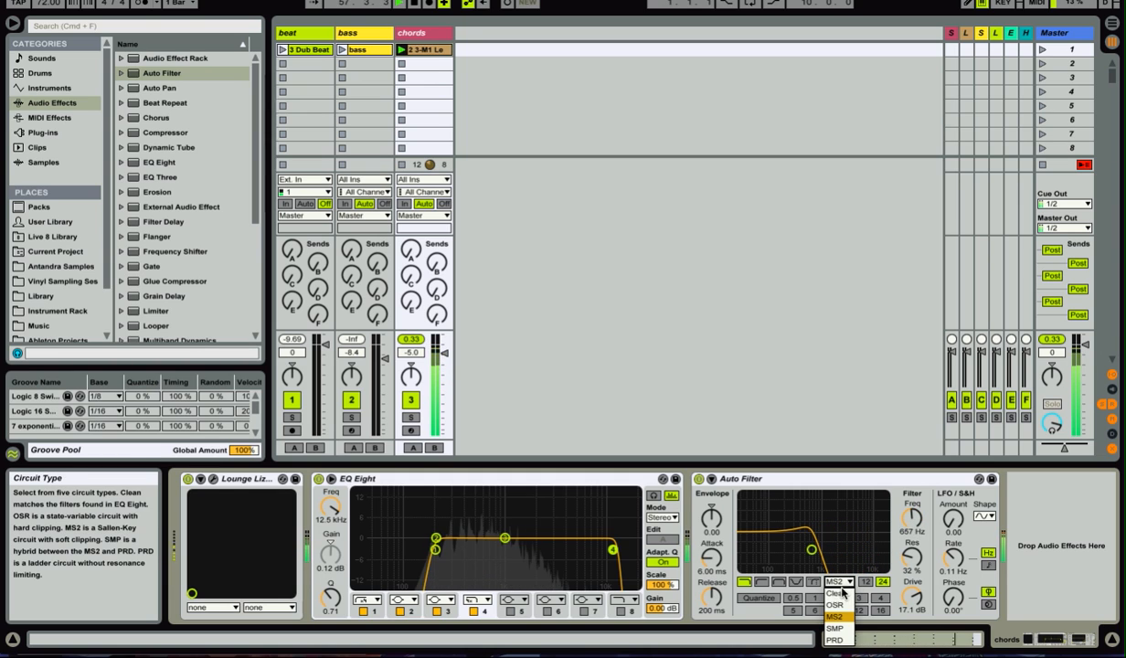
{"action": "left_click", "coordinate": [834, 628]}
{"action": "mouse_move", "coordinate": [811, 549]}
{"action": "left_mouse_down"}
{"action": "mouse_move", "coordinate": [861, 539]}
{"action": "mouse_move", "coordinate": [806, 543]}
{"action": "mouse_move", "coordinate": [817, 548]}
{"action": "left_mouse_up"}
Switch the Auto Filter to the PRD circuit, with the cutoff about 1.95 kHz and the drive at 12.8 dB
{"action": "left_click", "coordinate": [844, 582]}
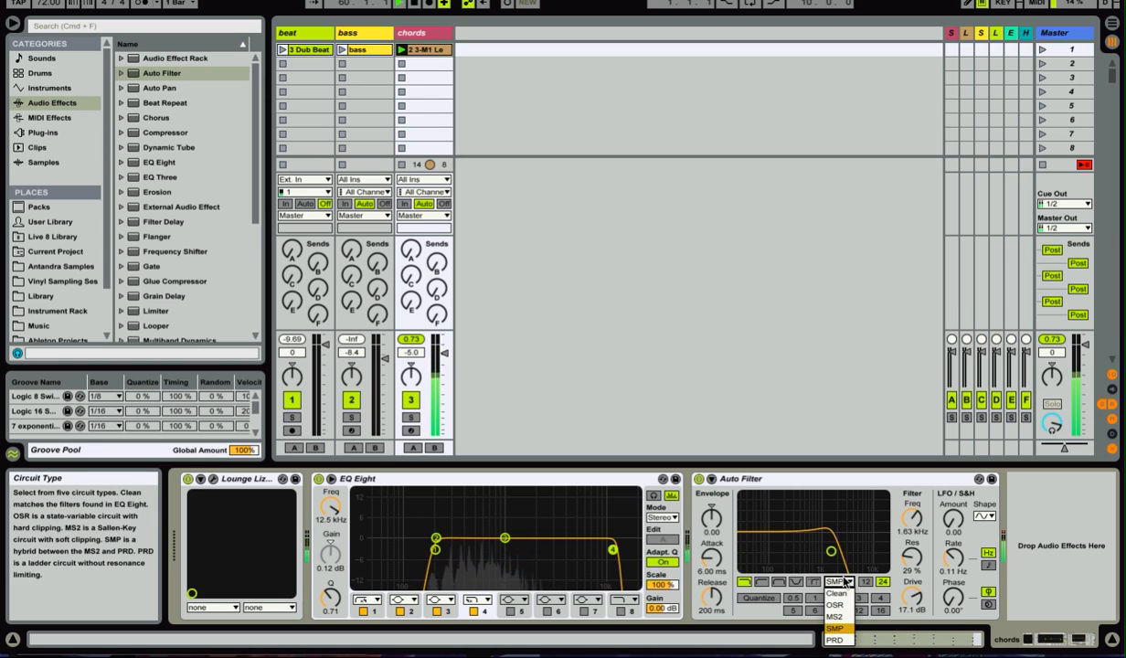
{"action": "left_click", "coordinate": [834, 639]}
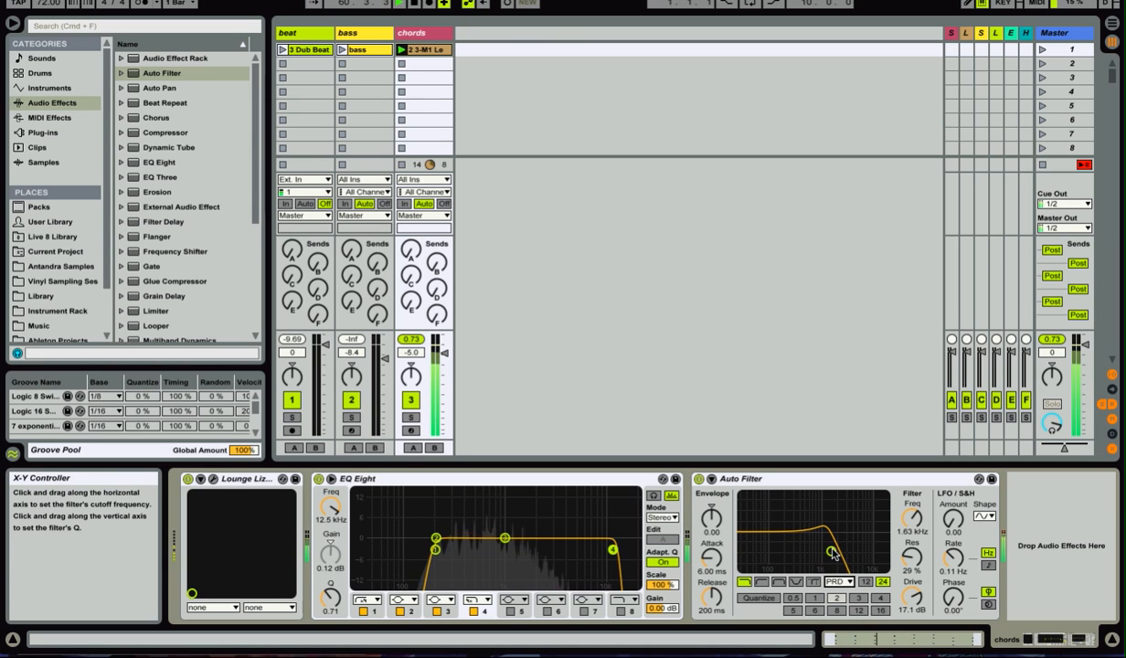
{"action": "mouse_move", "coordinate": [830, 544]}
{"action": "left_mouse_down"}
{"action": "mouse_move", "coordinate": [845, 545]}
{"action": "mouse_move", "coordinate": [815, 549]}
{"action": "mouse_move", "coordinate": [824, 551]}
{"action": "left_mouse_up"}
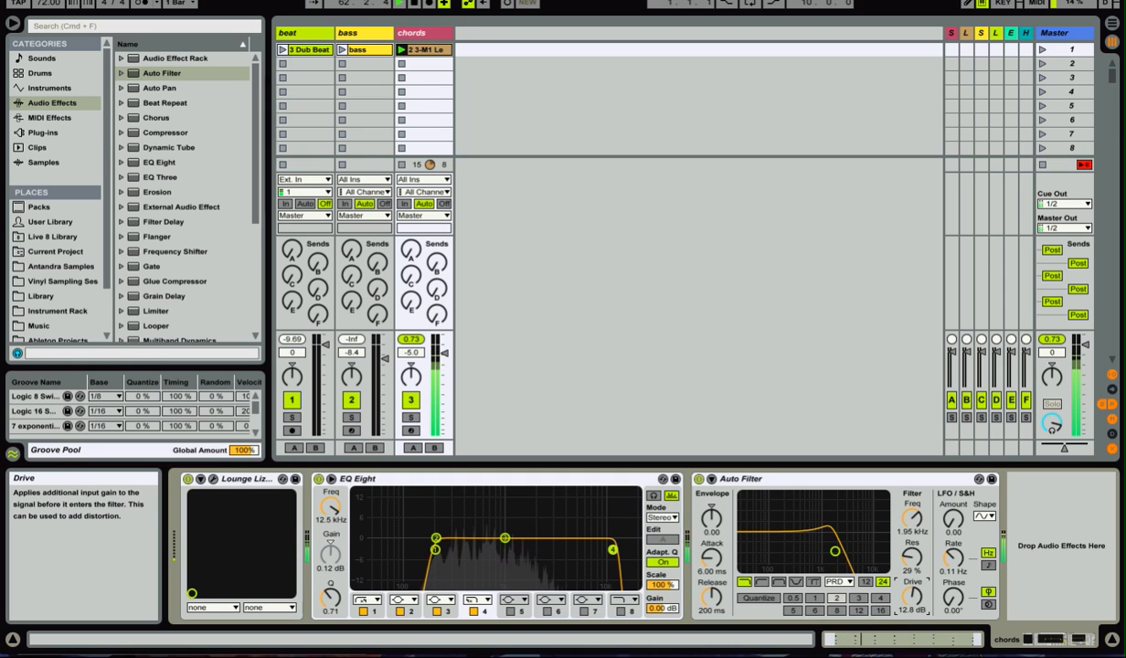
Set the Auto Filter drive to 9.33 dB and sweep the PRD filter to about 1.63 kHz with 25% resonance
{"action": "left_click_drag", "start_coordinate": [911, 595], "coordinate": [911, 593]}
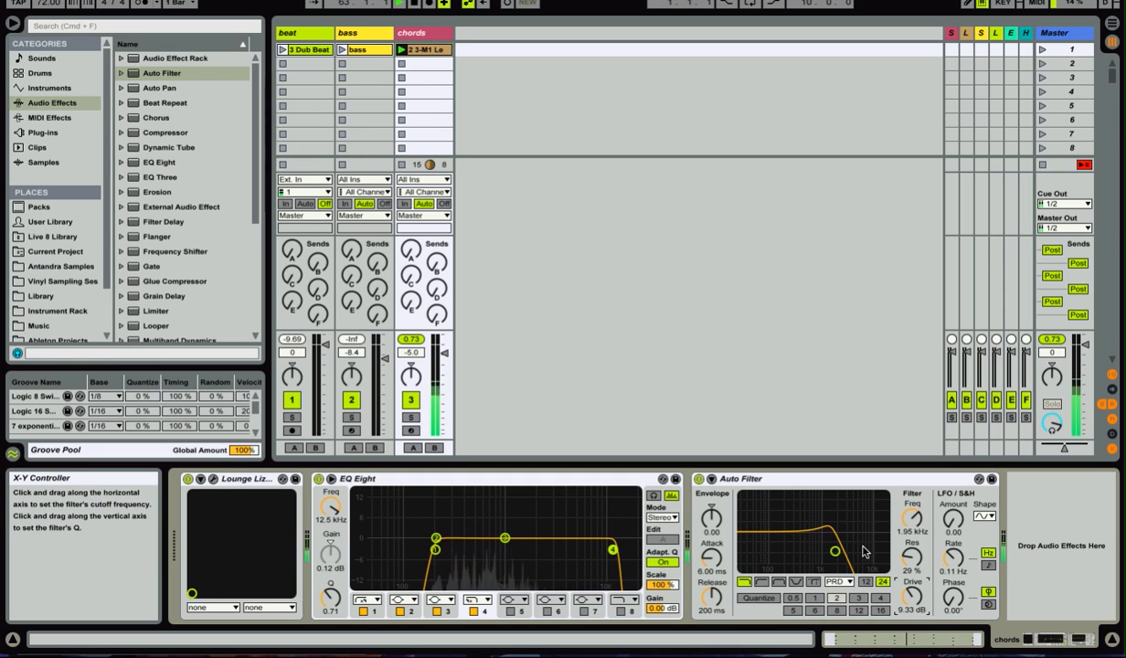
{"action": "mouse_move", "coordinate": [834, 551]}
{"action": "left_mouse_down"}
{"action": "mouse_move", "coordinate": [835, 526]}
{"action": "mouse_move", "coordinate": [795, 543]}
{"action": "mouse_move", "coordinate": [832, 556]}
{"action": "left_mouse_up"}
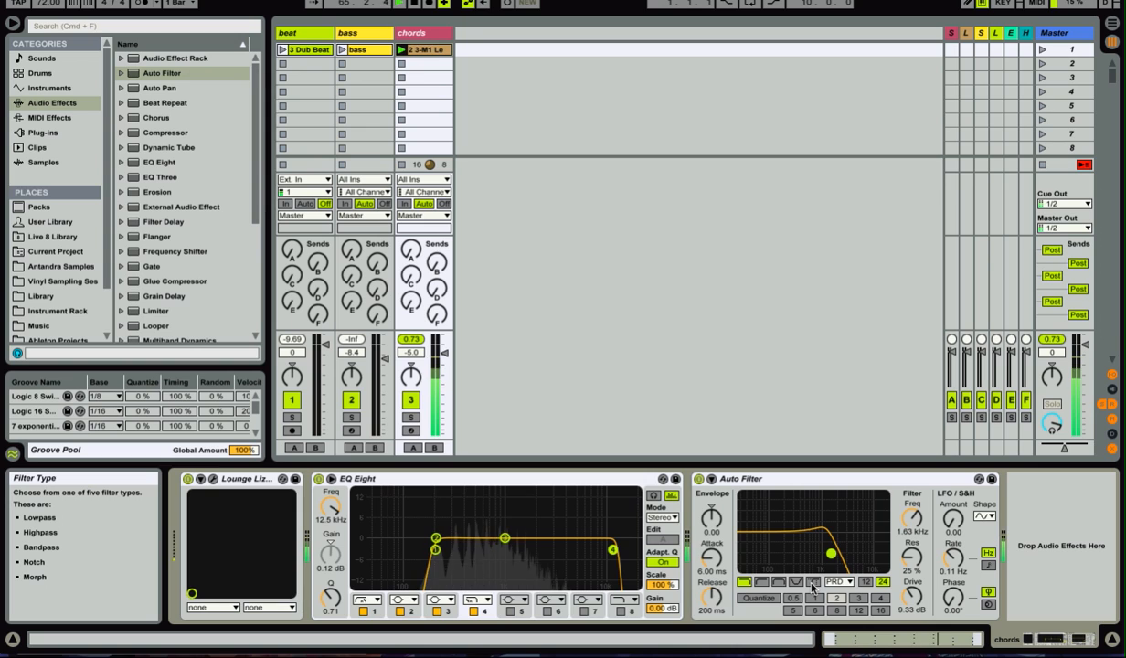
Switch the Auto Filter to the Morph type, set it to about 1.26 kHz with 41% resonance, and sweep the Morph amount
{"action": "left_click", "coordinate": [811, 583]}
{"action": "left_click_drag", "start_coordinate": [832, 554], "coordinate": [825, 544]}
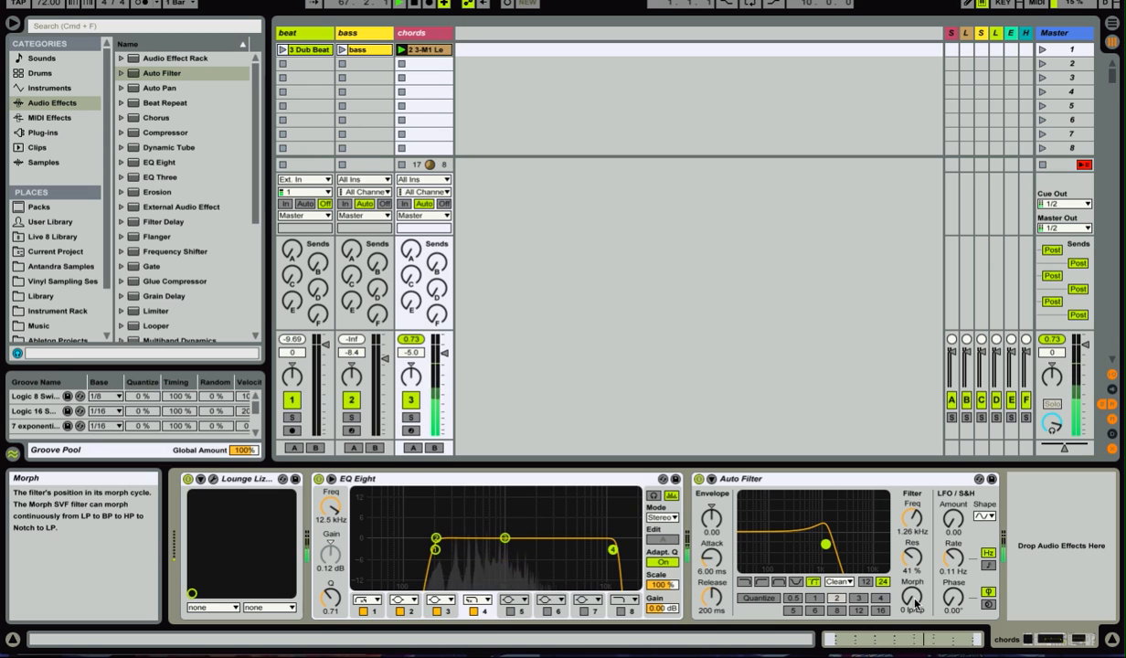
{"action": "left_click_drag", "start_coordinate": [904, 609], "coordinate": [904, 525]}
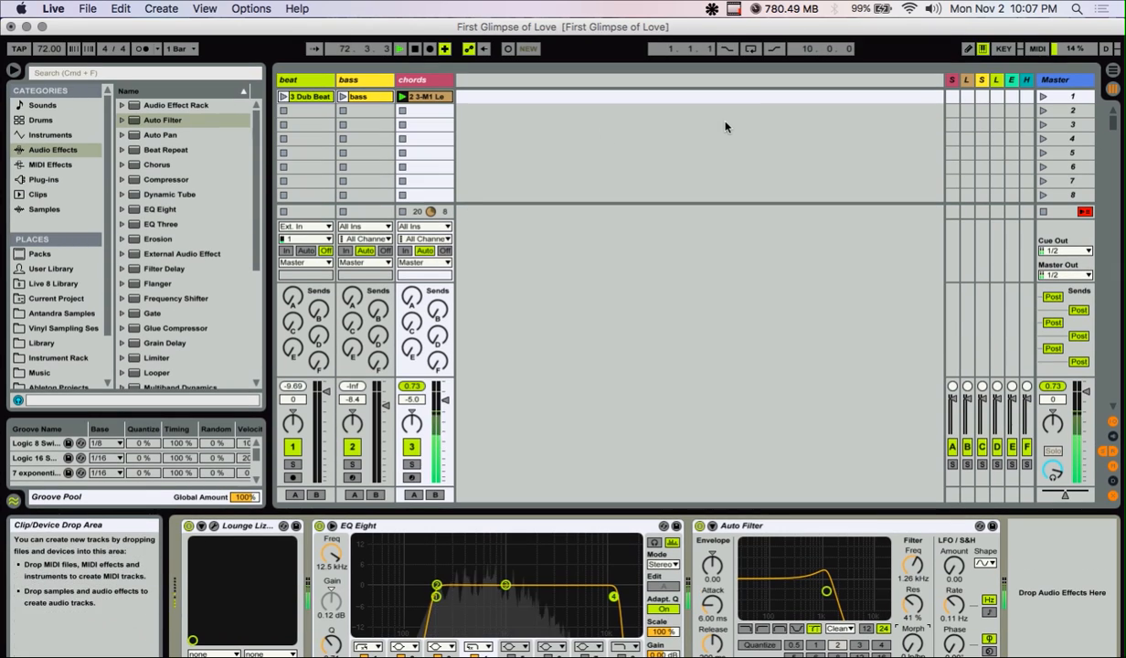
Launch the first scene and sweep the chords track's morph filter to about 1.31 kHz with 49% resonance
{"action": "left_click", "coordinate": [1043, 97]}
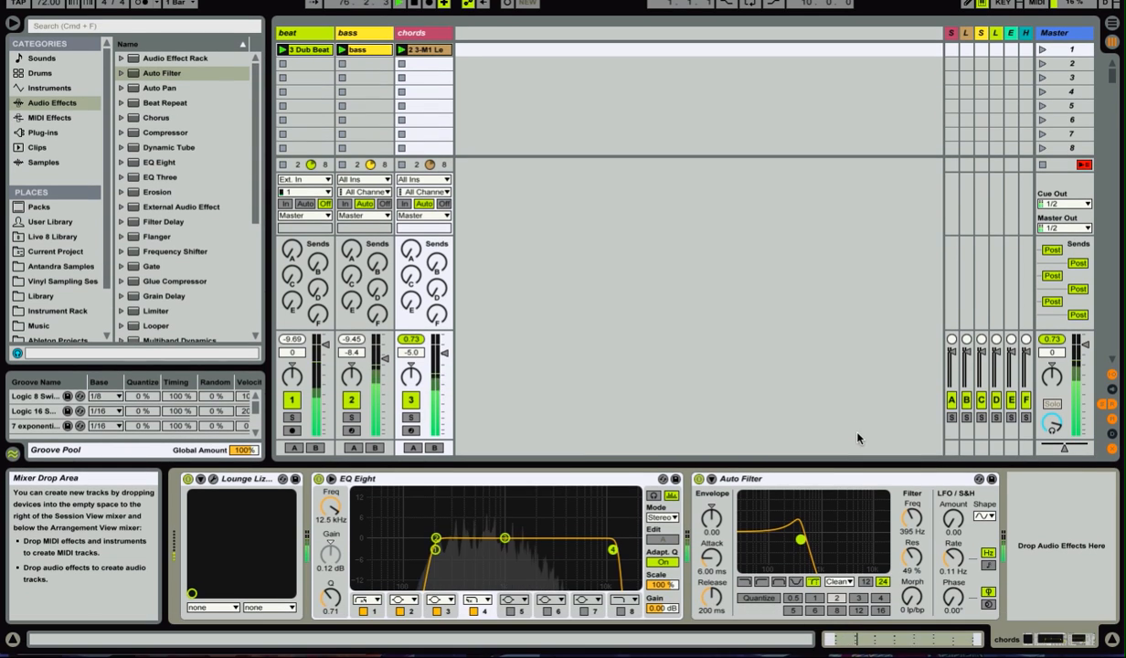
{"action": "left_click_drag", "start_coordinate": [800, 539], "coordinate": [824, 541]}
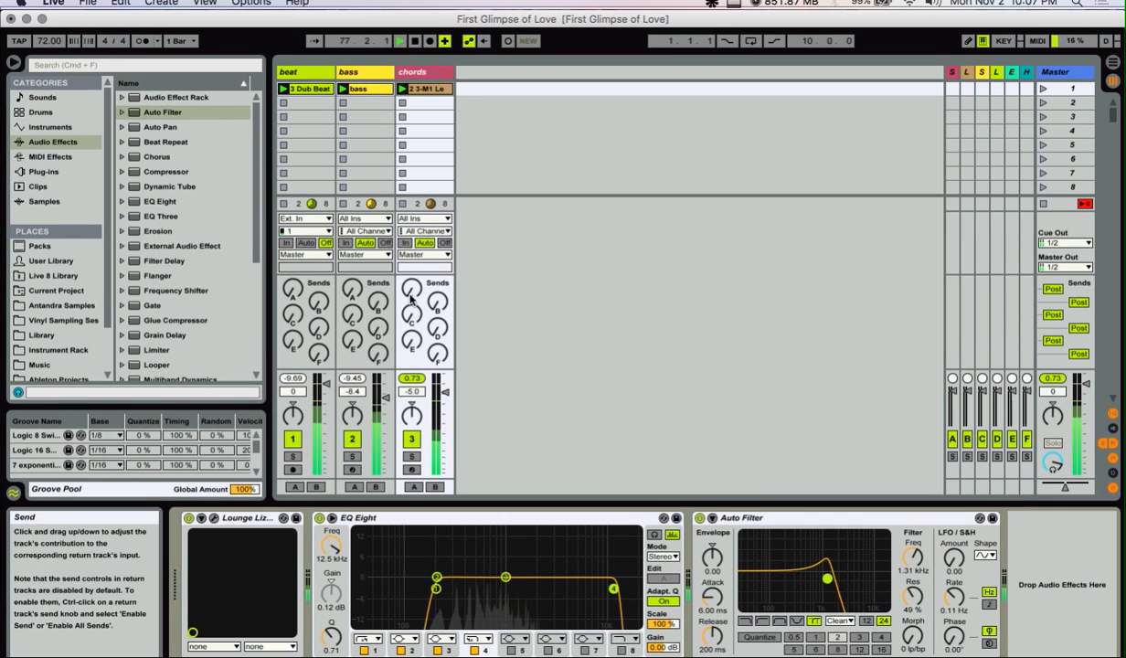
Raise send A on the chords track and stop the playing beat and chords clips
{"action": "left_click_drag", "start_coordinate": [411, 261], "coordinate": [410, 258]}
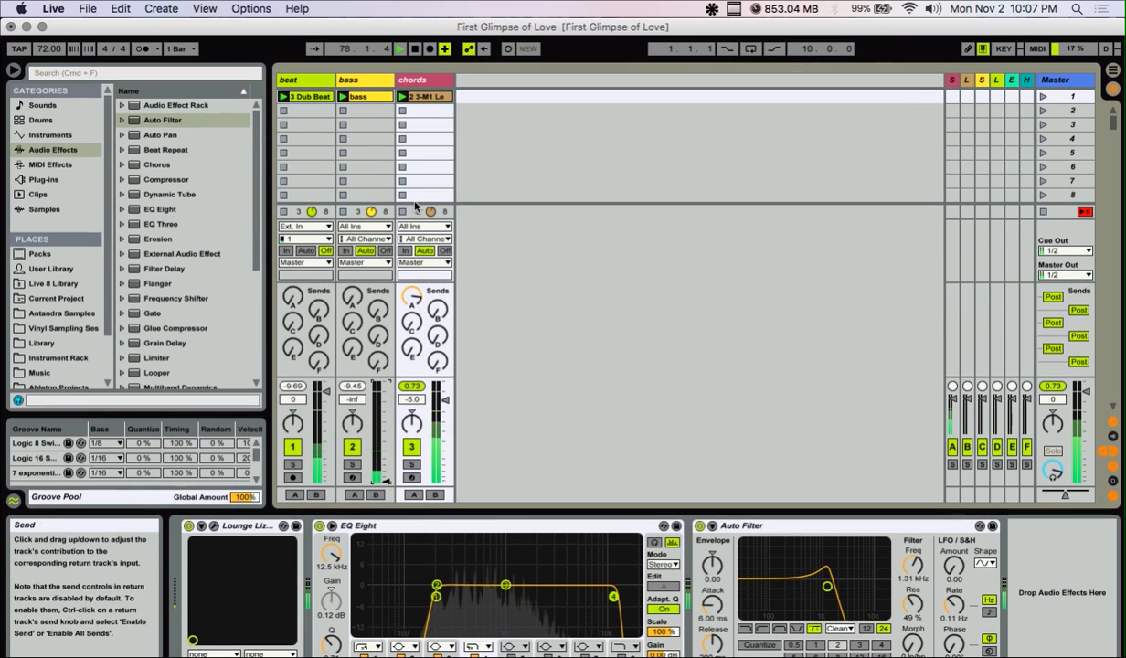
{"action": "left_click", "coordinate": [402, 154]}
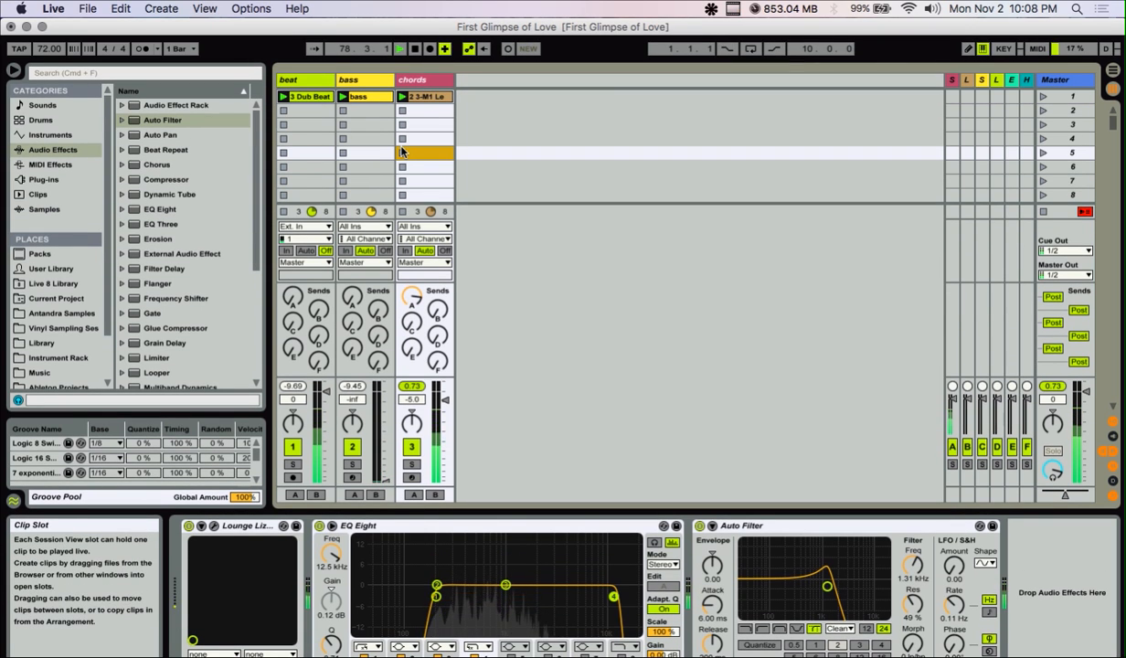
{"action": "left_click", "coordinate": [284, 153]}
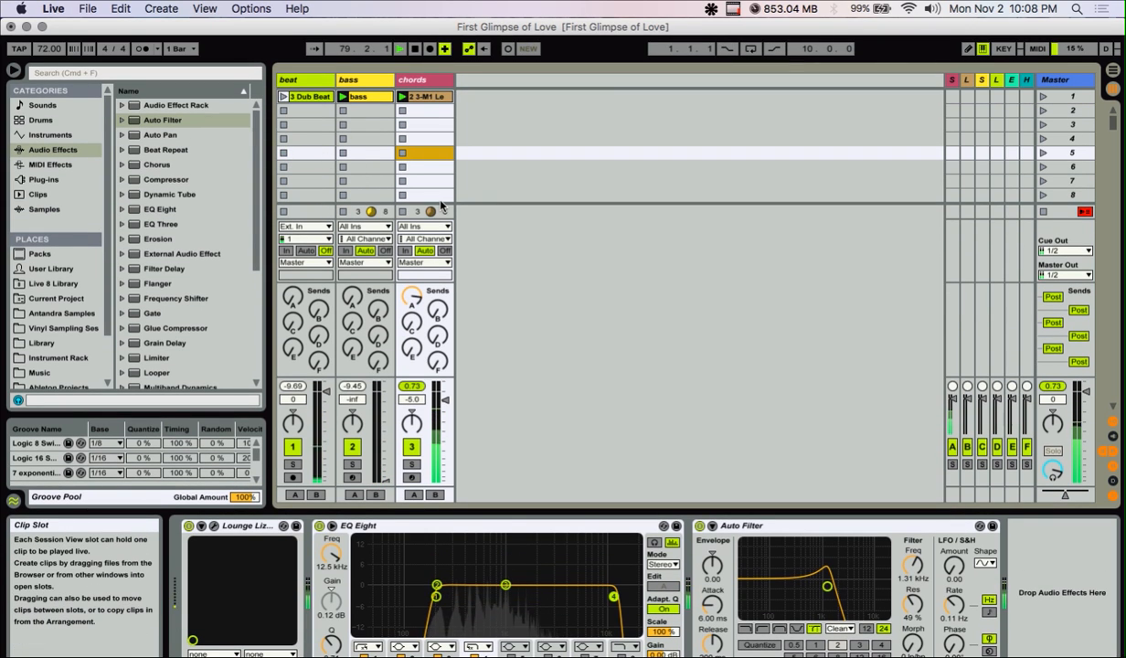
{"action": "left_click", "coordinate": [402, 153]}
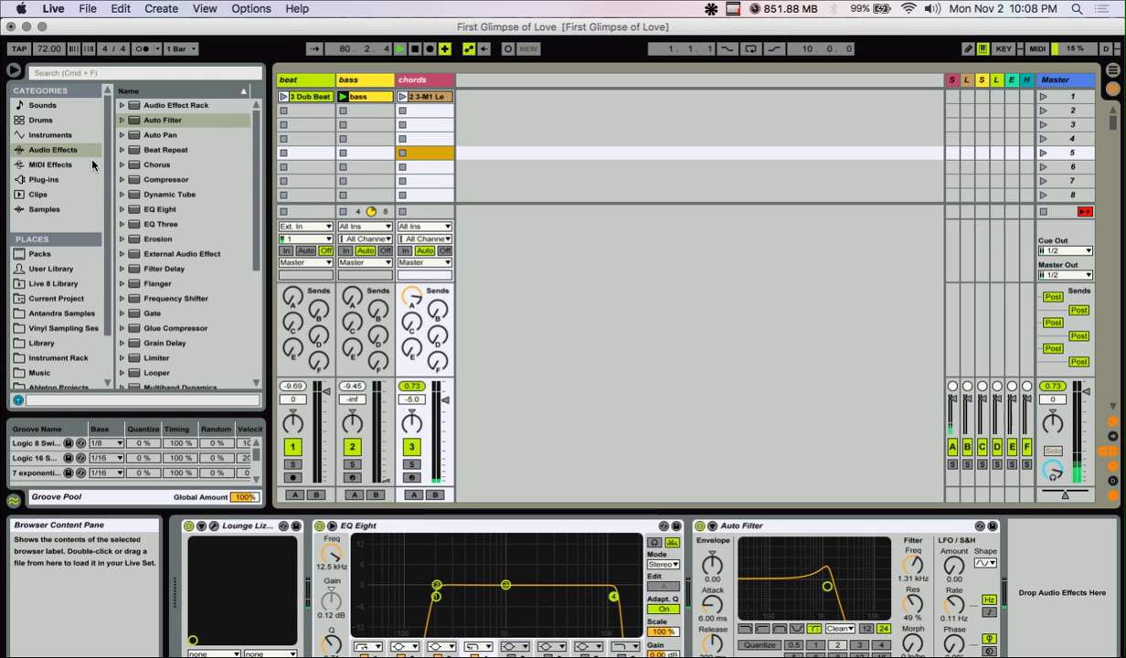
Load the Simpler instrument onto a new track after chords and select its Classic playback mode
{"action": "left_click", "coordinate": [51, 134]}
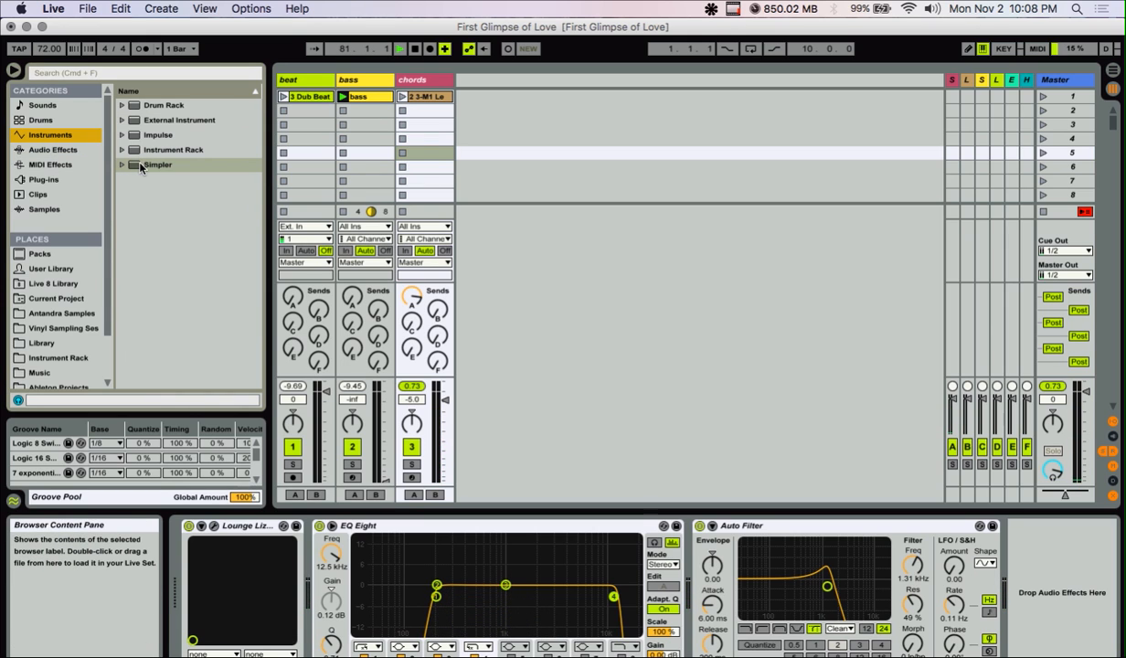
{"action": "left_click_drag", "start_coordinate": [138, 167], "coordinate": [498, 120]}
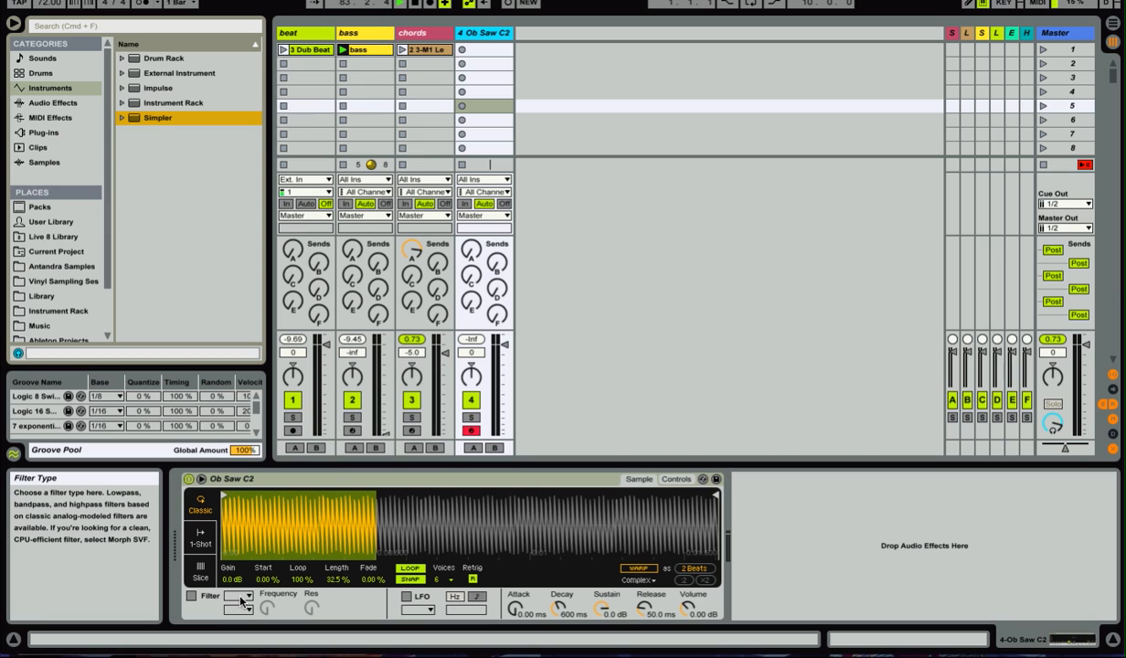
{"action": "left_click", "coordinate": [233, 479]}
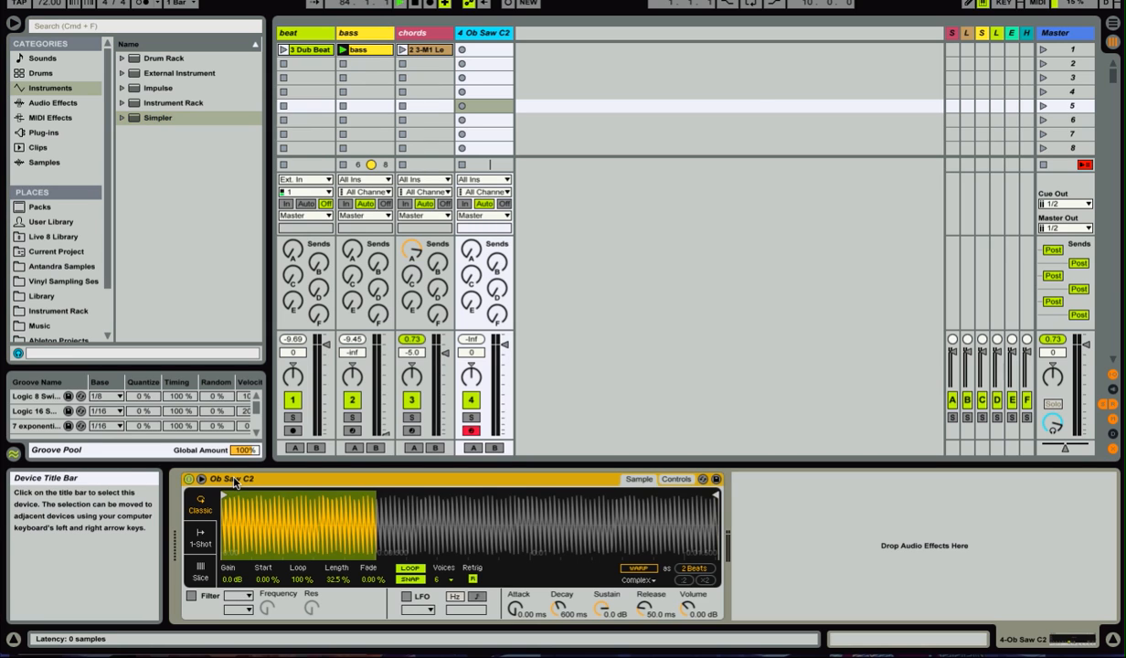
{"action": "left_click", "coordinate": [203, 513]}
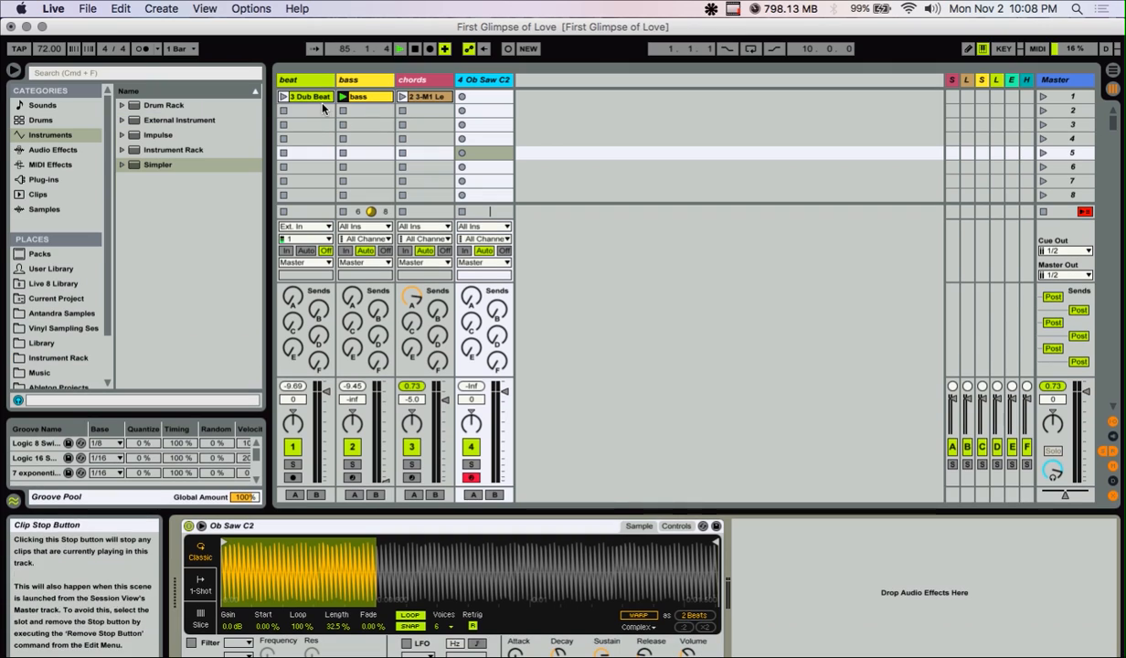
Load the 3 Dub Beat clip into Simpler as its sample, set the gain to 9.3 dB, and play a note
{"action": "left_click_drag", "start_coordinate": [309, 99], "coordinate": [297, 572]}
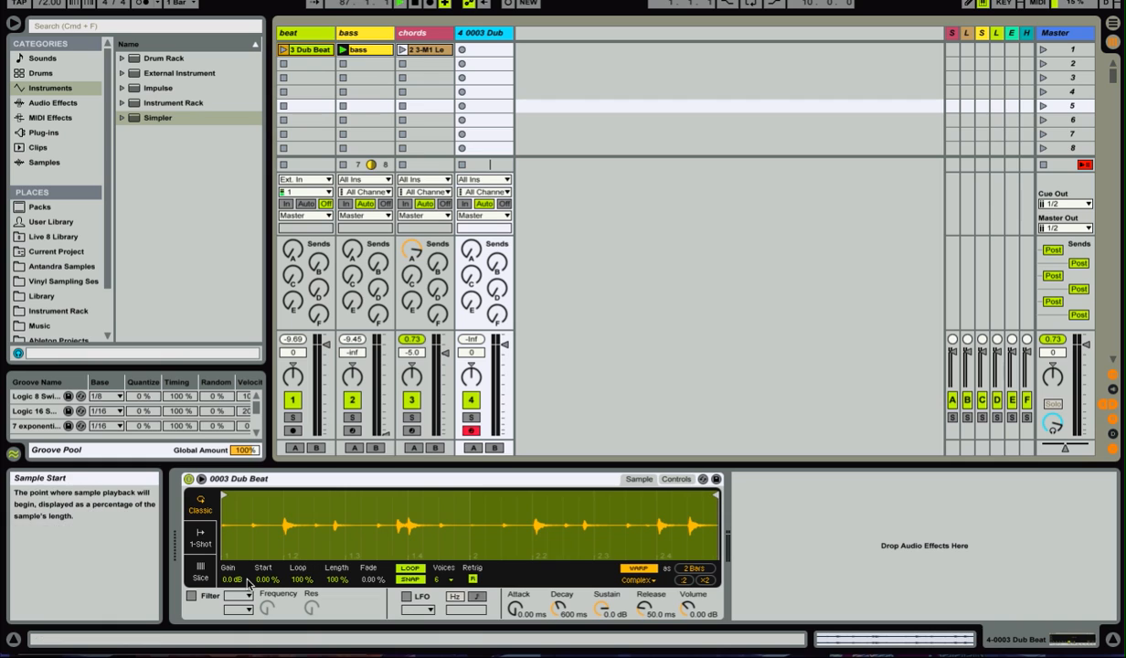
{"action": "mouse_move", "coordinate": [231, 579]}
{"action": "left_mouse_down"}
{"action": "mouse_move", "coordinate": [230, 565]}
{"action": "mouse_move", "coordinate": [231, 582]}
{"action": "left_mouse_up"}
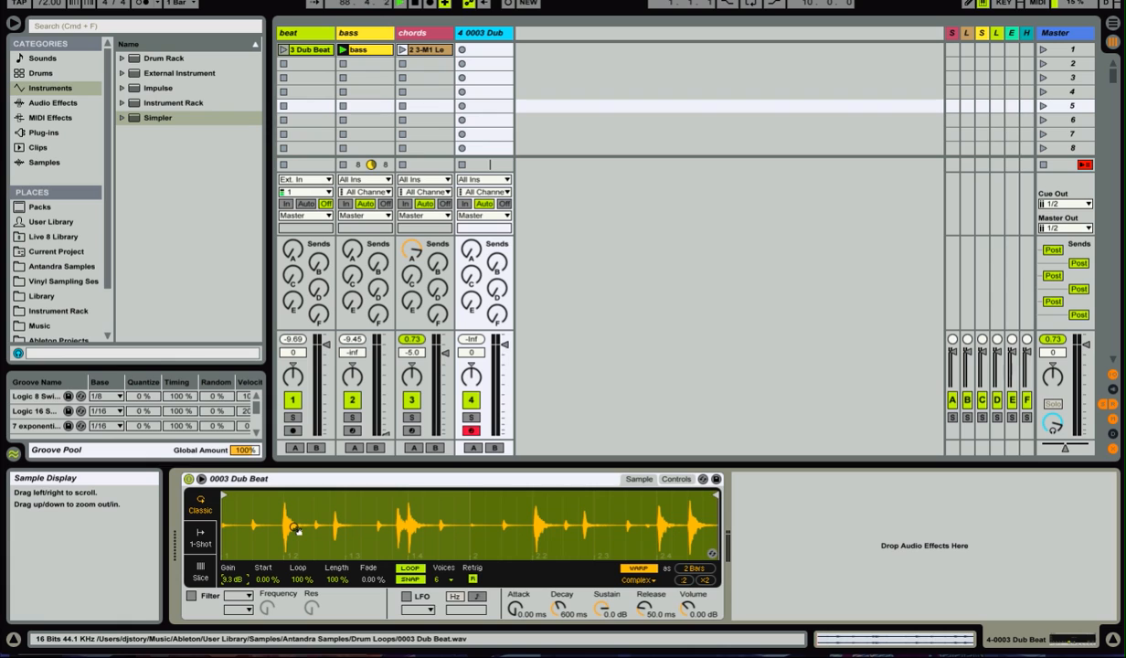
{"action": "key", "text": "a"}
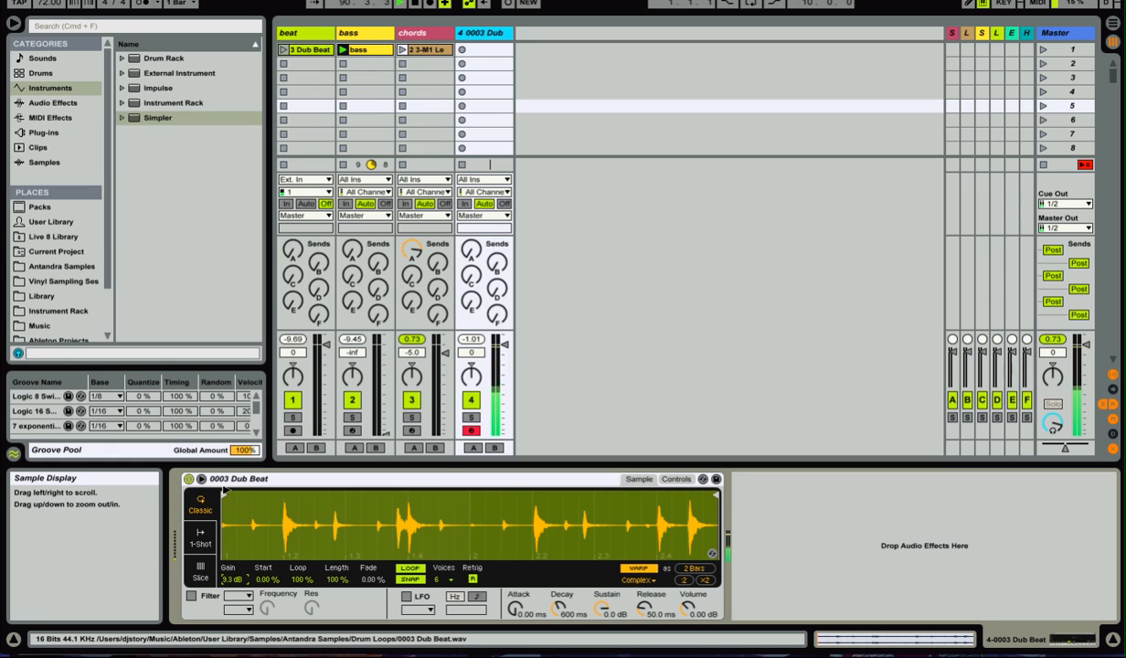
Move the Simpler sample's start marker to the first loud hit in the waveform
{"action": "left_click_drag", "start_coordinate": [224, 494], "coordinate": [285, 495]}
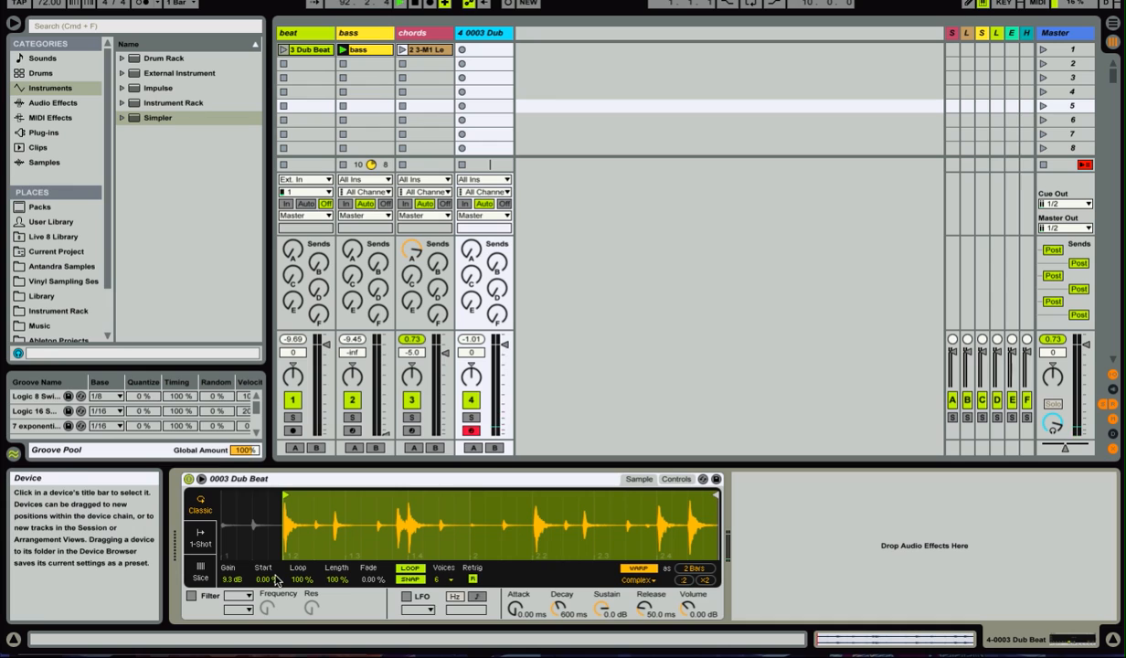
{"action": "left_click_drag", "start_coordinate": [262, 579], "coordinate": [290, 579]}
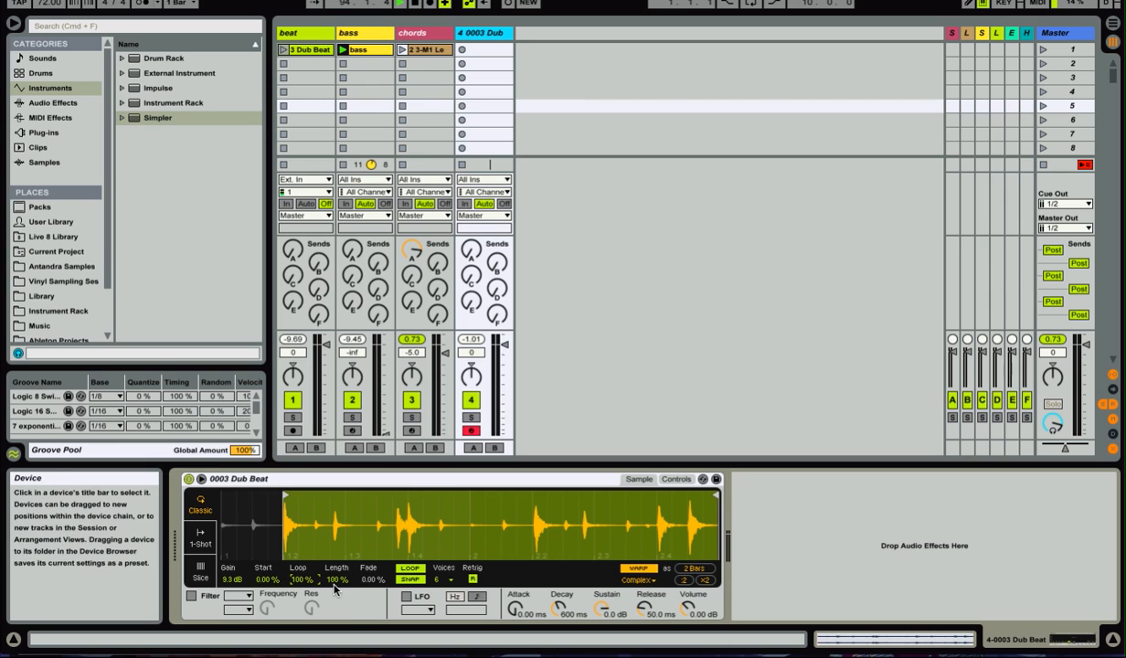
Review Simpler's available voice counts and warp modes without changing them
{"action": "left_click", "coordinate": [452, 583]}
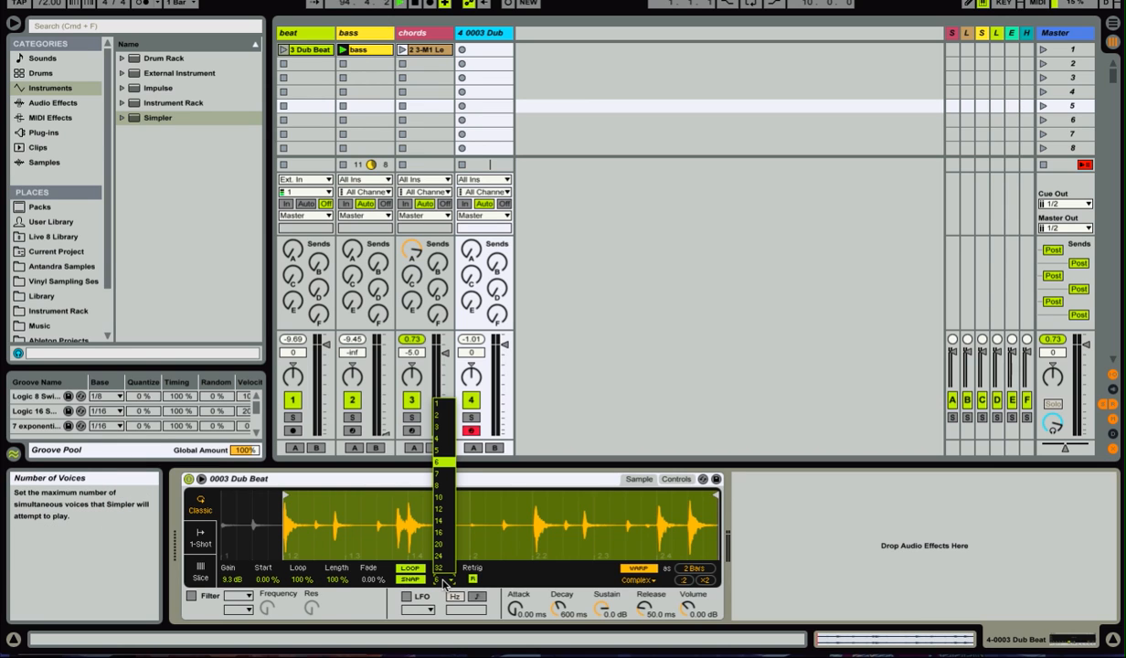
{"action": "left_click", "coordinate": [496, 571]}
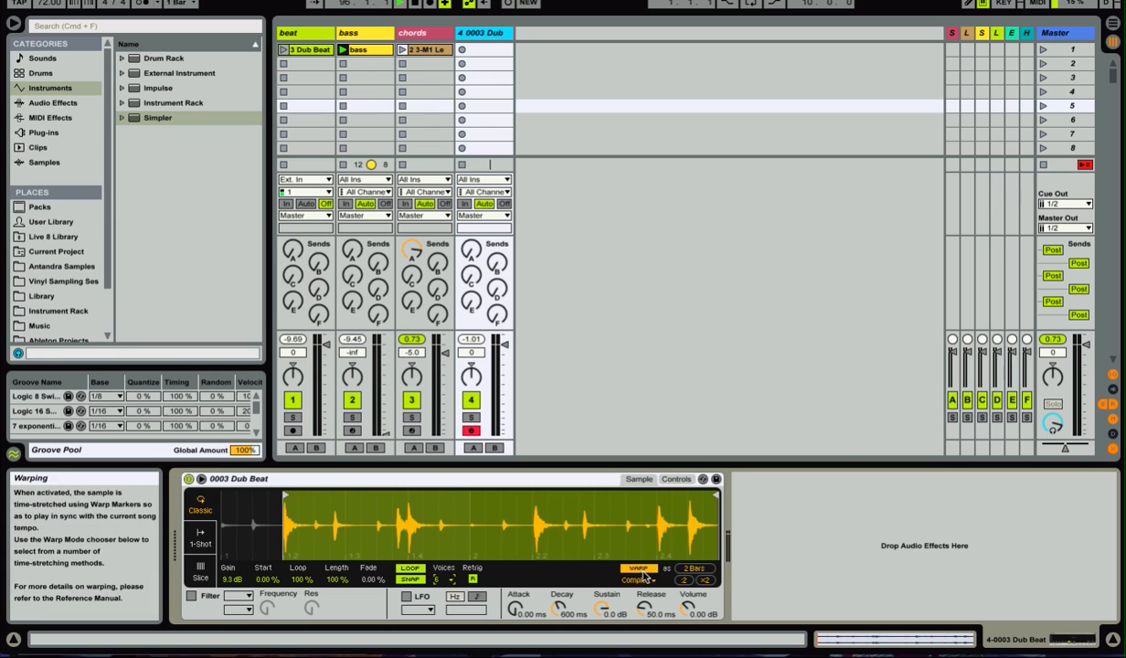
{"action": "left_click", "coordinate": [637, 581]}
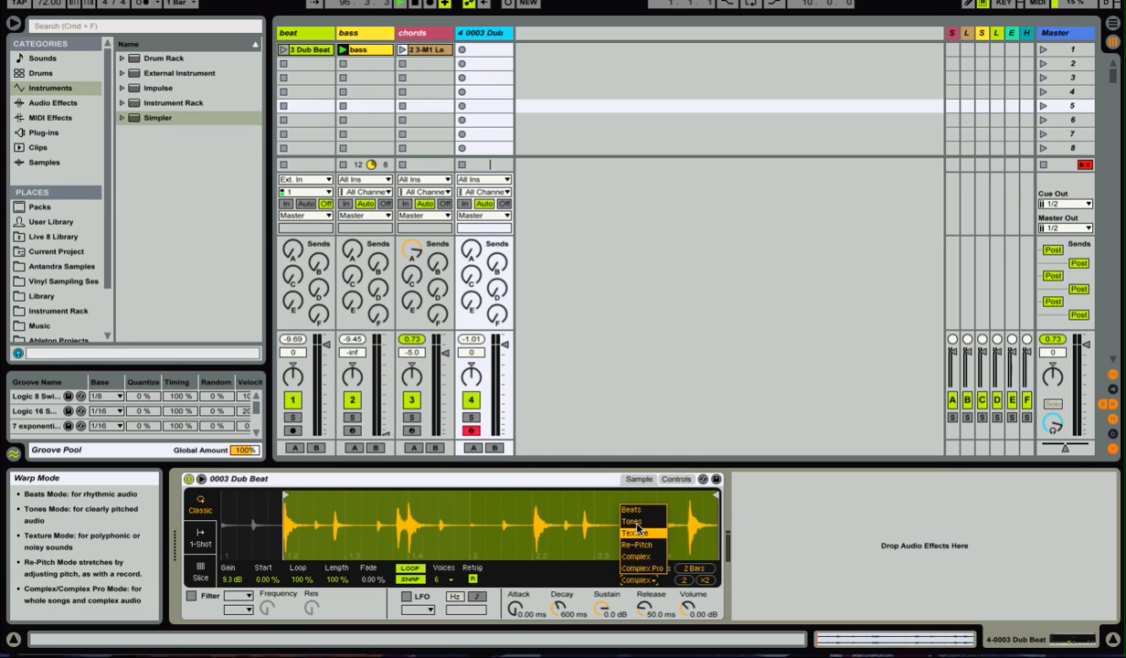
{"action": "left_click", "coordinate": [600, 478]}
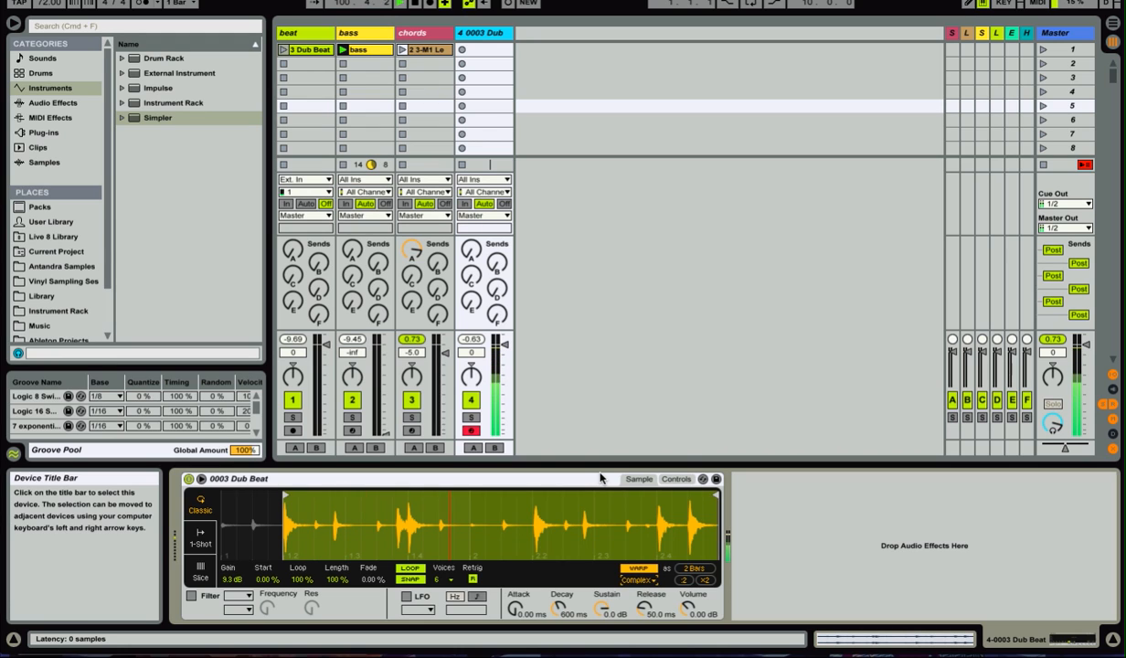
Lower the computer keyboard octave to C2–D3 and try the Complex Pro and Beats warp modes on the sample
{"action": "key", "text": "z"}
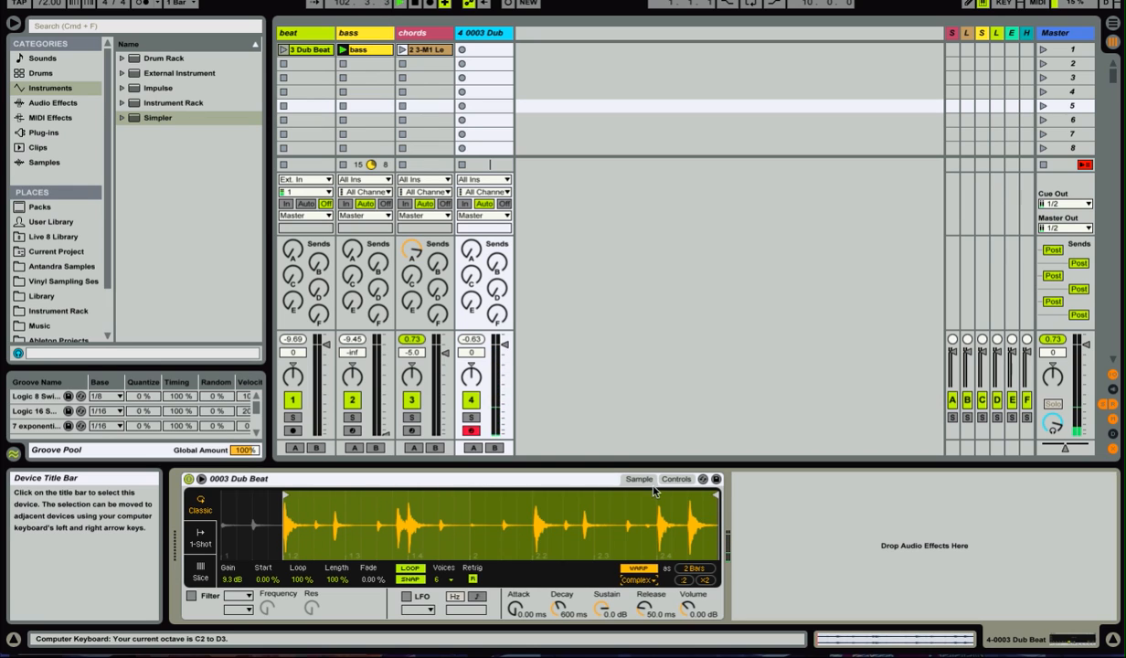
{"action": "left_click", "coordinate": [638, 579]}
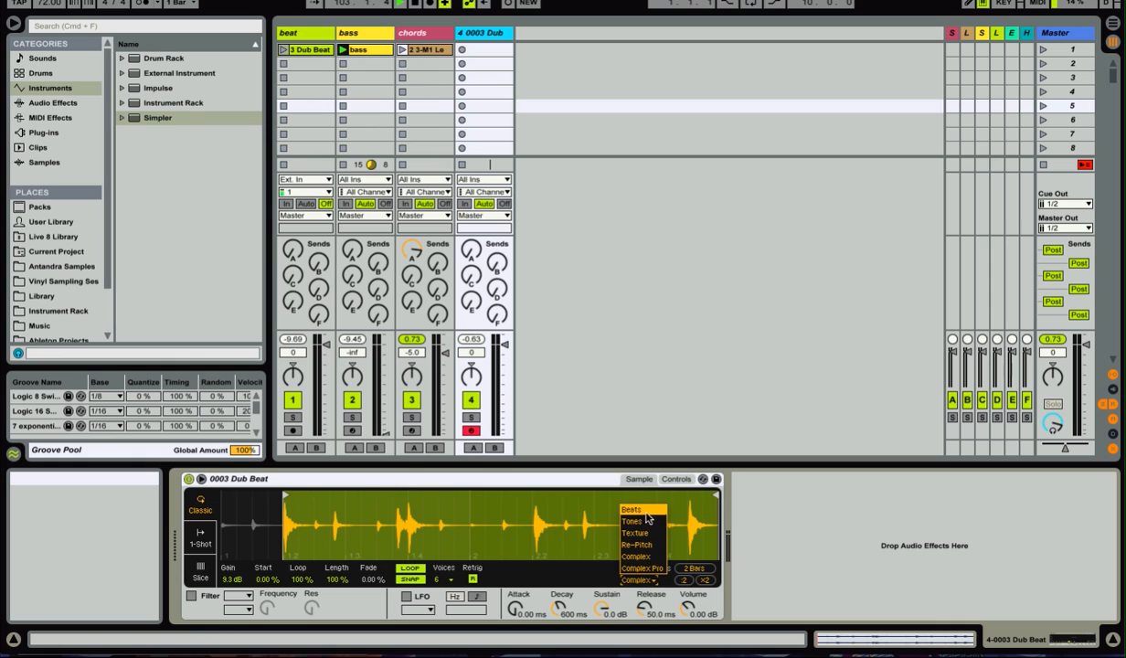
{"action": "left_click", "coordinate": [640, 569]}
{"action": "left_click", "coordinate": [640, 579]}
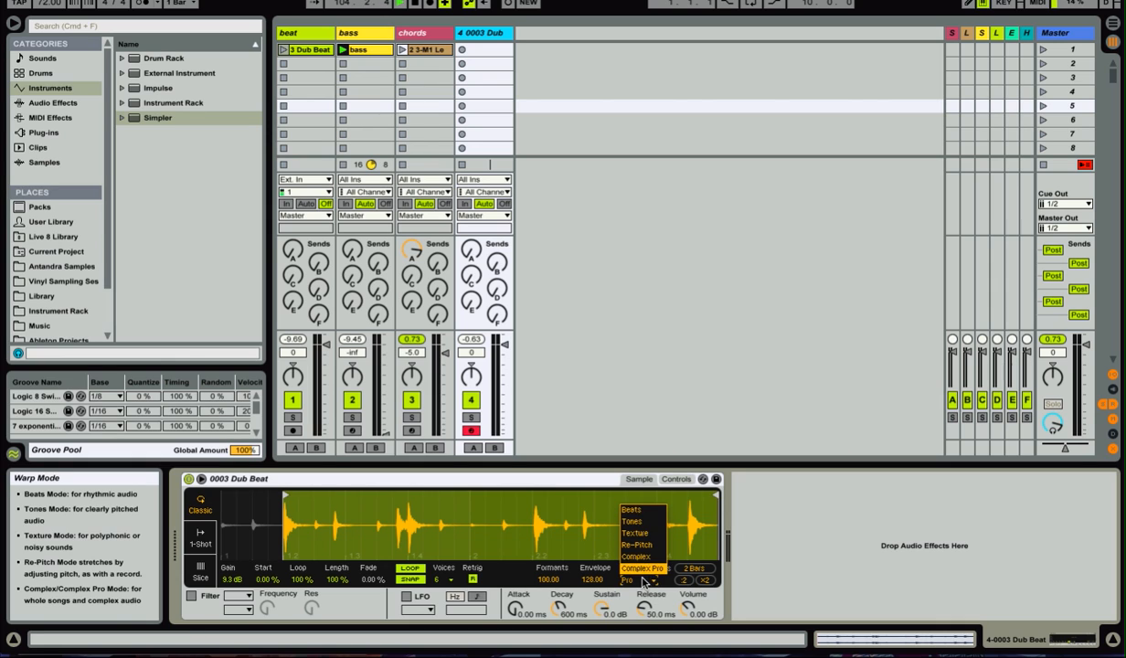
{"action": "left_click", "coordinate": [644, 512]}
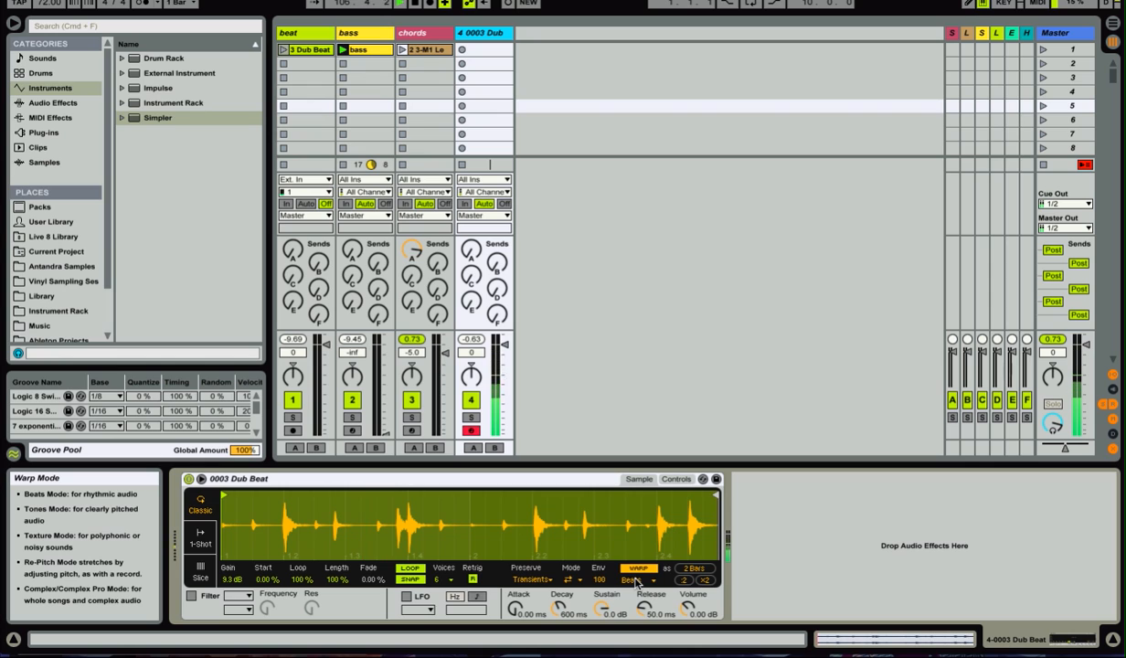
Try the Tones and Texture warp modes on the Dub Beat sample
{"action": "left_click", "coordinate": [637, 582]}
{"action": "left_click", "coordinate": [637, 524]}
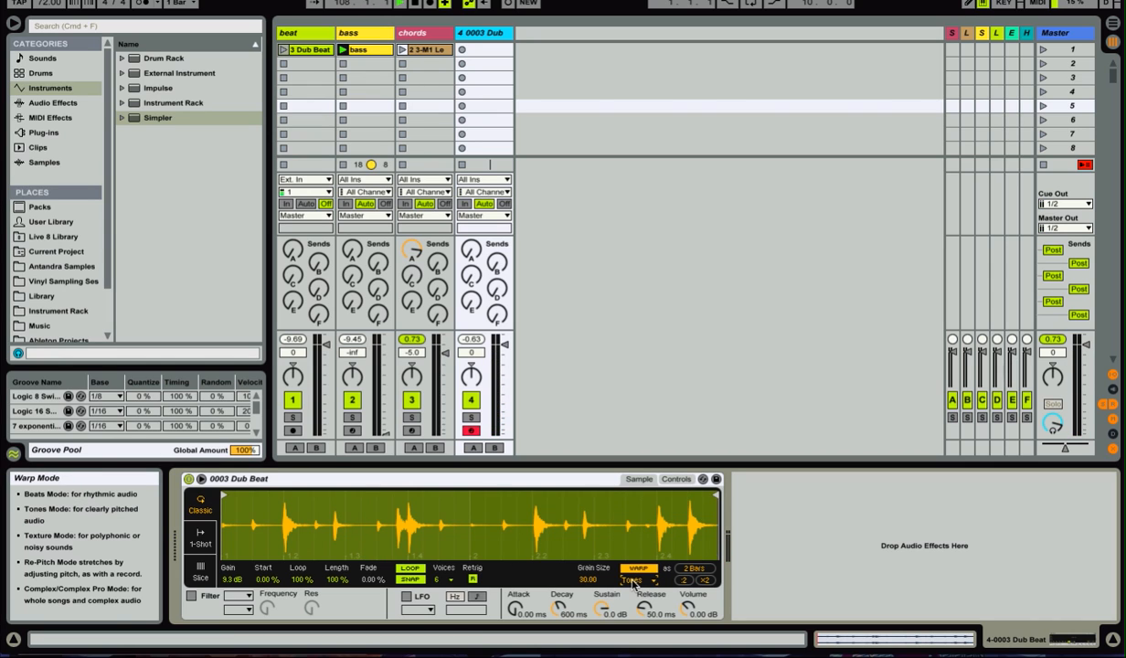
{"action": "left_click", "coordinate": [635, 582]}
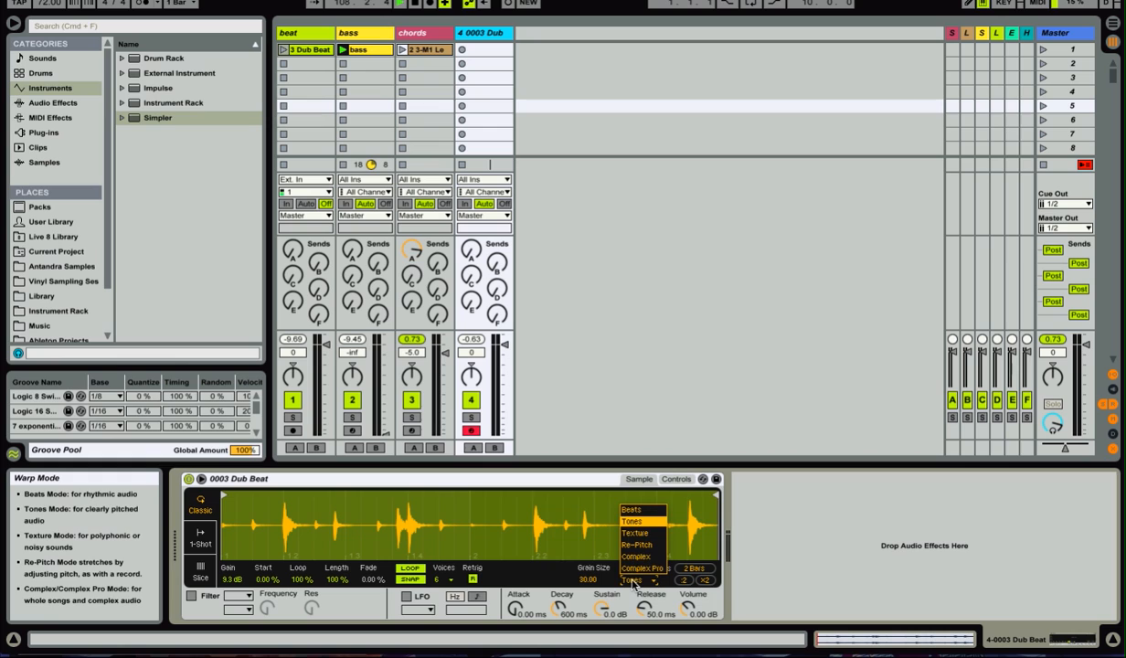
{"action": "left_click", "coordinate": [642, 536]}
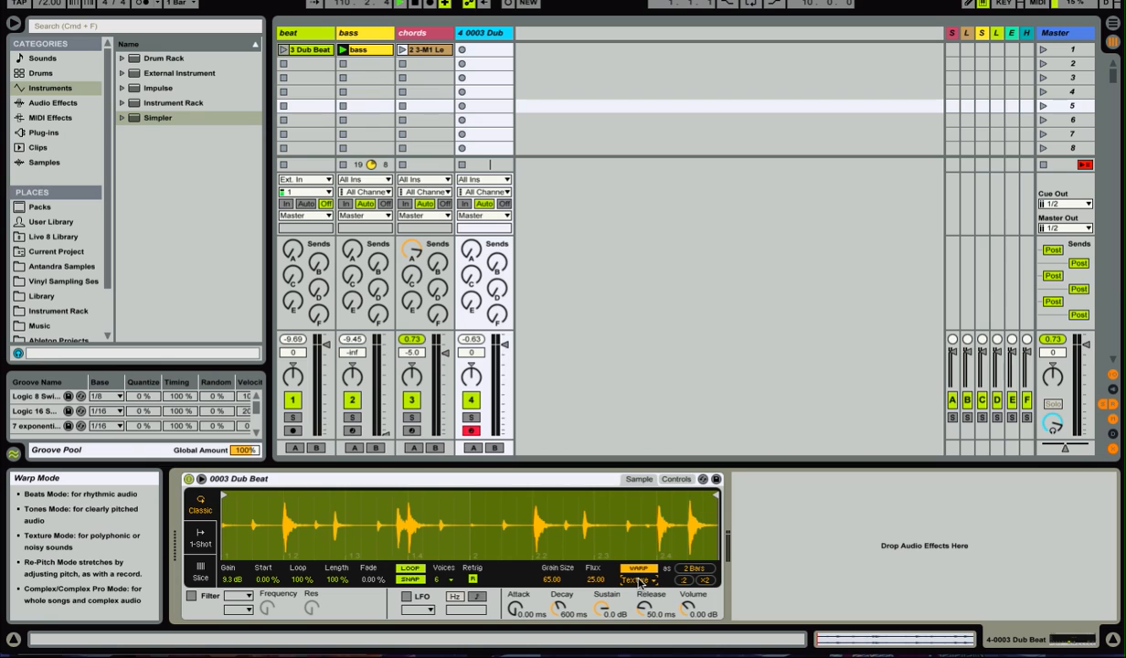
Switch the sample's warp mode to Re-Pitch and play it with the computer keyboard octave raised to C3–D4
{"action": "left_click", "coordinate": [639, 582]}
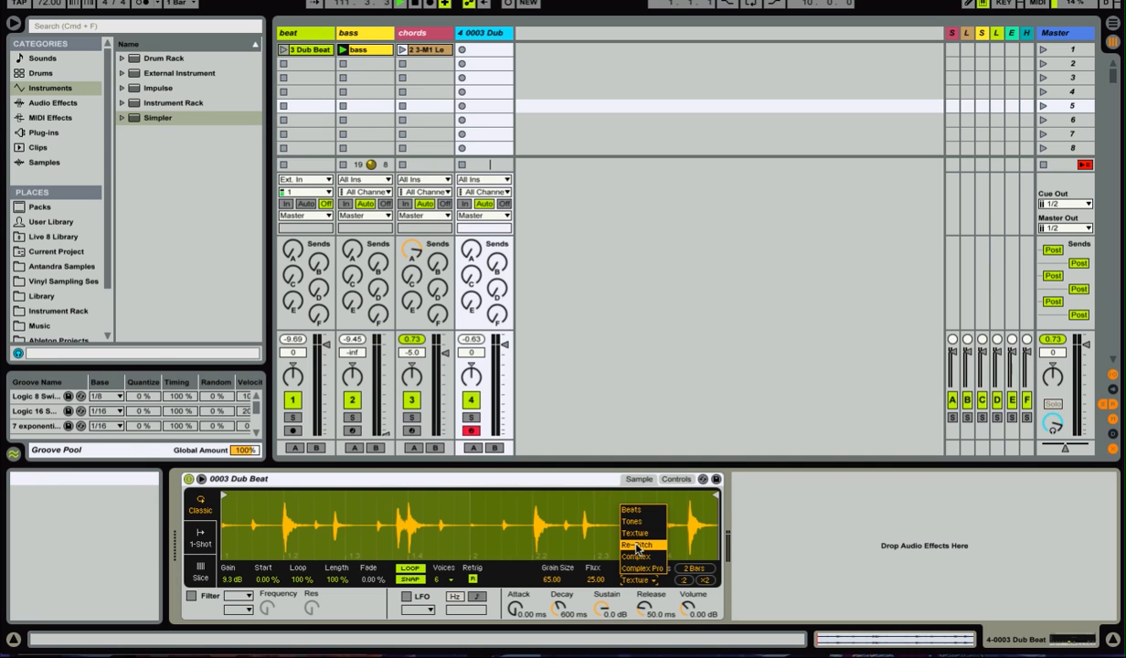
{"action": "left_click", "coordinate": [637, 545]}
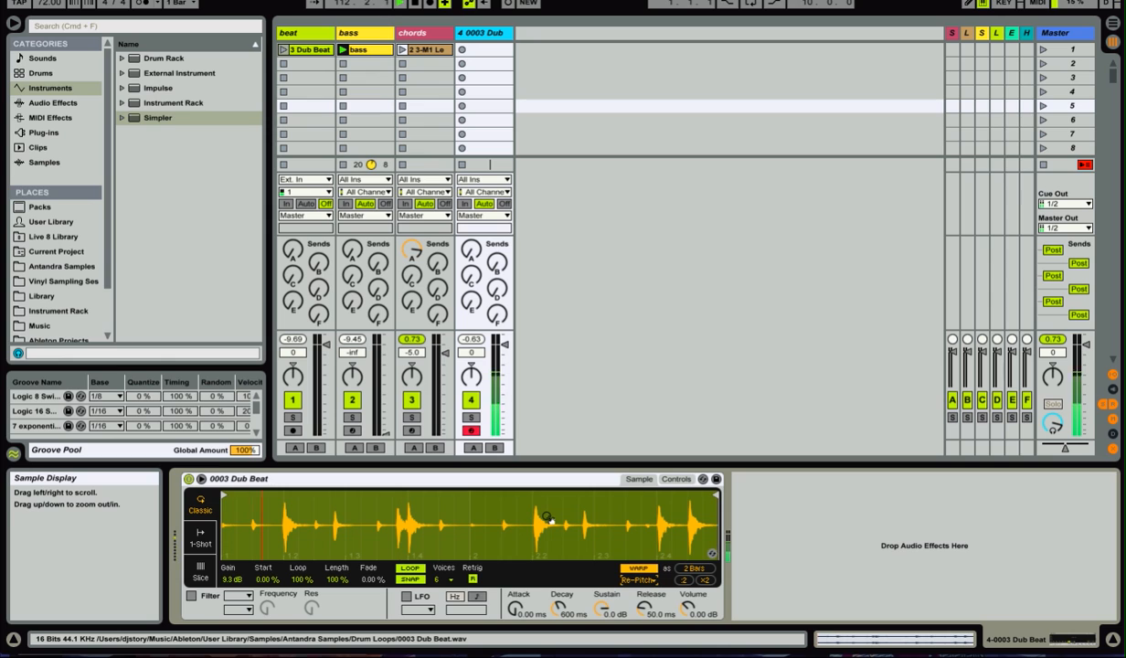
{"action": "key", "text": "x"}
{"action": "key", "text": "a"}
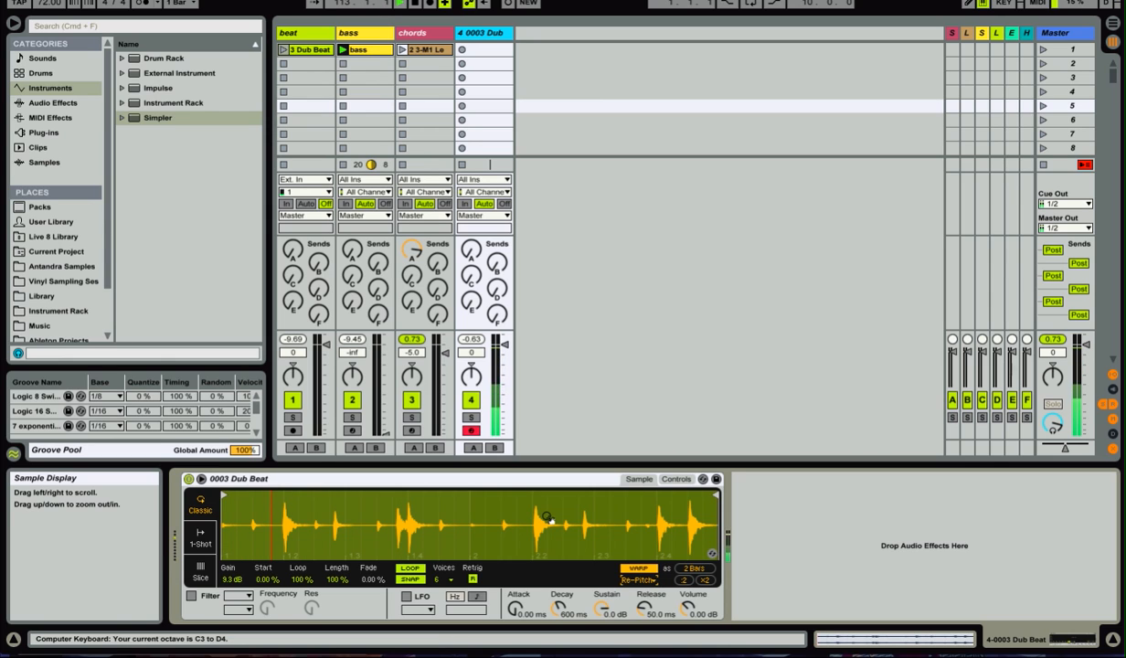
{"action": "left_click", "coordinate": [632, 580]}
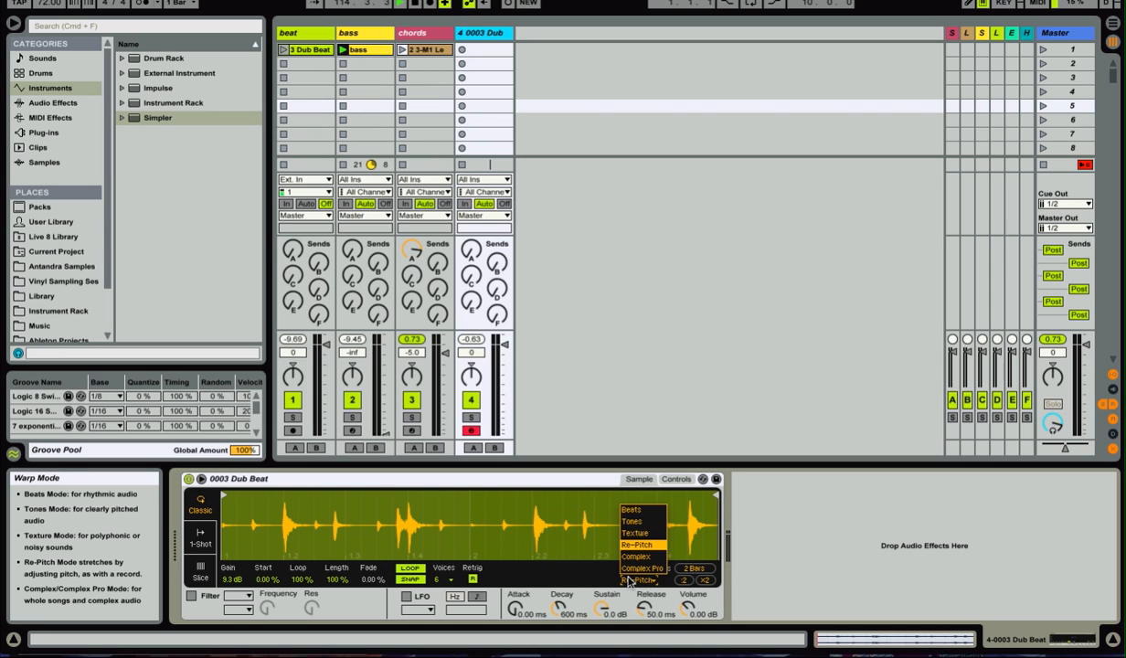
{"action": "left_click", "coordinate": [628, 581]}
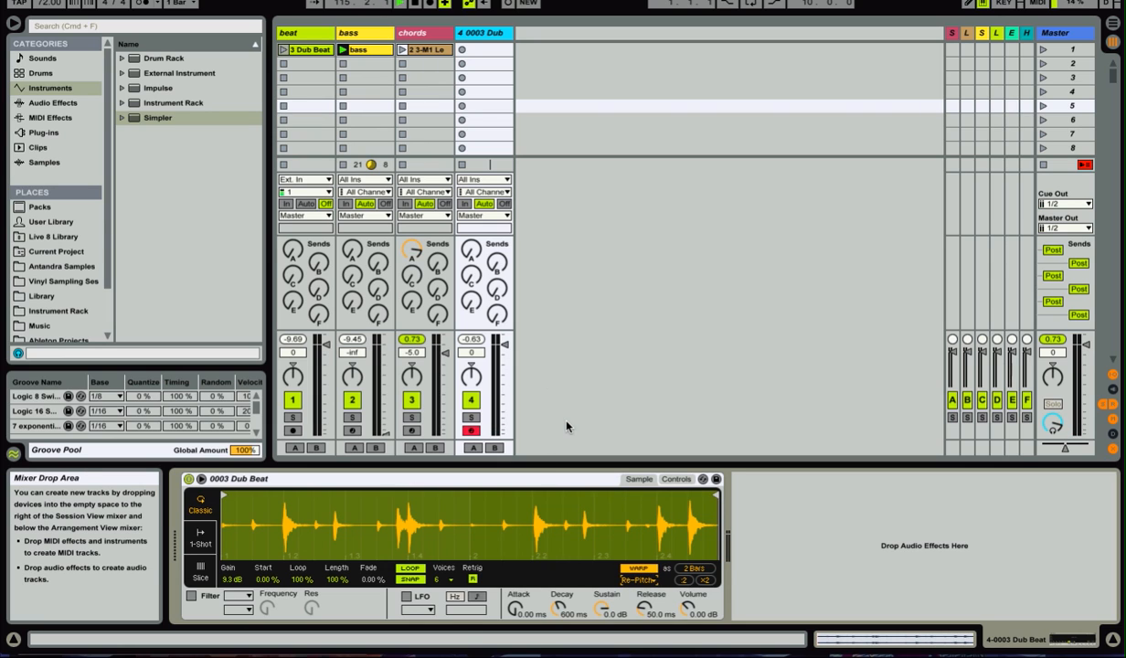
Try the Complex warp mode on the Dub Beat sample, and set it to Complex Pro
{"action": "left_click", "coordinate": [628, 581]}
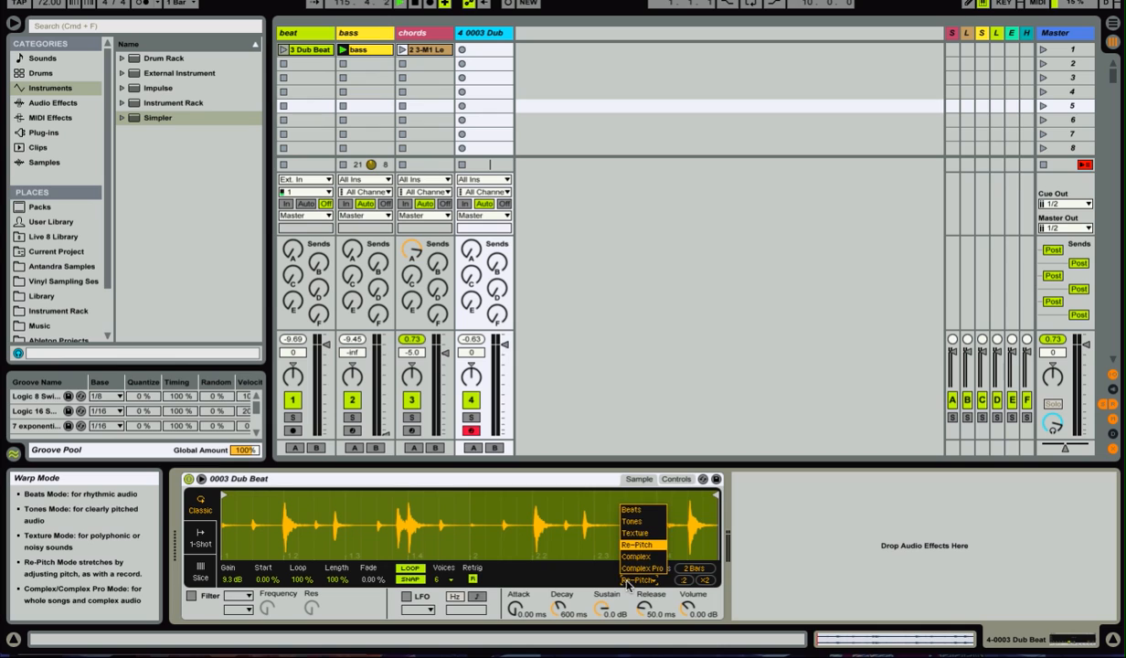
{"action": "left_click", "coordinate": [639, 567]}
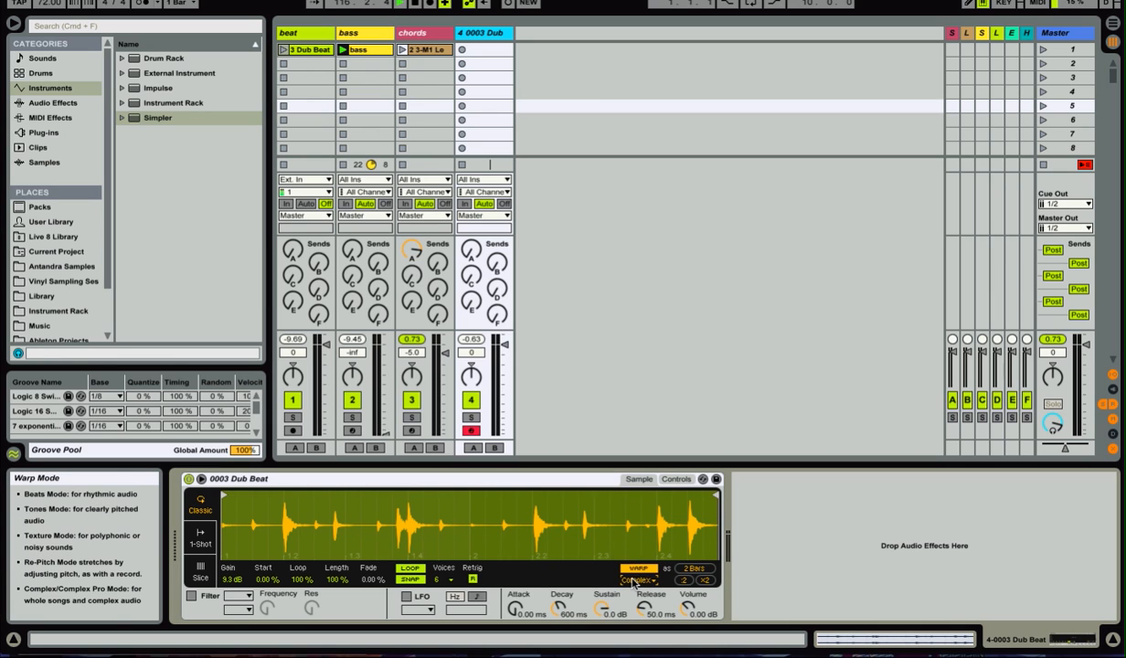
{"action": "left_click", "coordinate": [635, 581]}
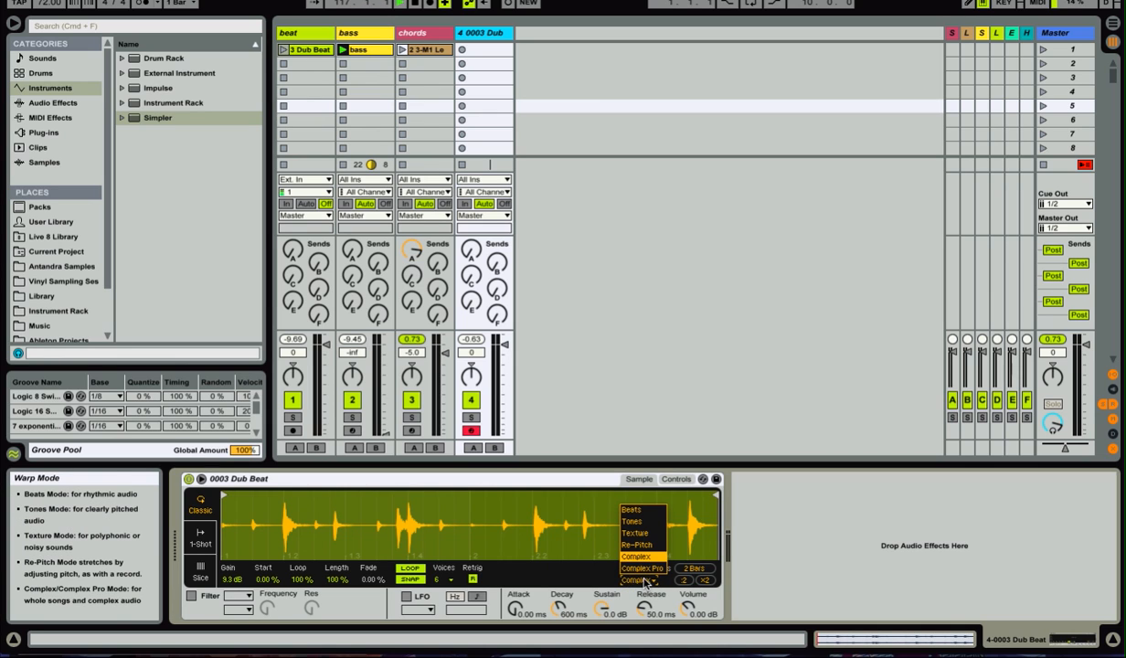
{"action": "left_click", "coordinate": [642, 567]}
{"action": "left_click", "coordinate": [638, 581]}
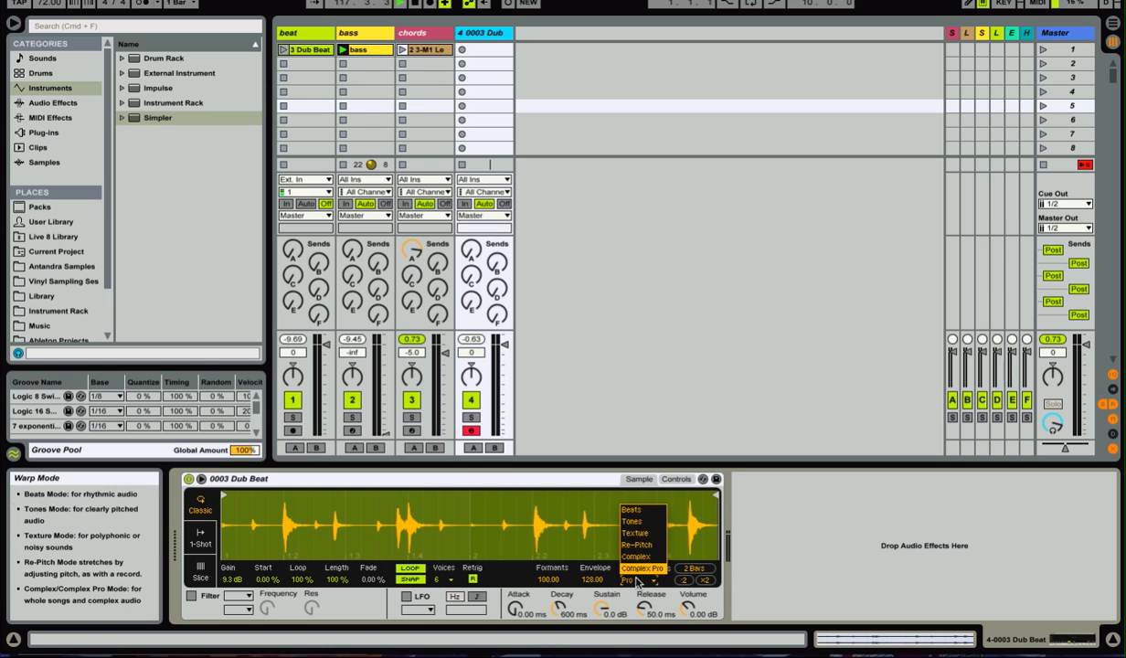
{"action": "left_click", "coordinate": [638, 581]}
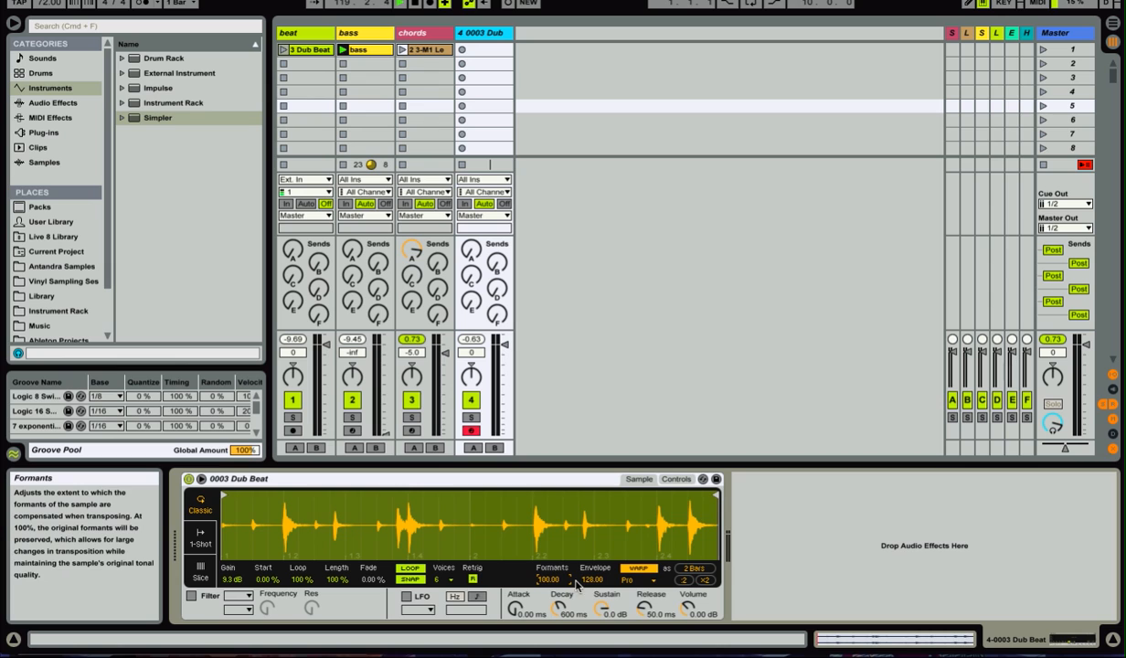
Switch the warp mode to Complex and back to Complex Pro to compare their parameters
{"action": "left_click", "coordinate": [650, 582]}
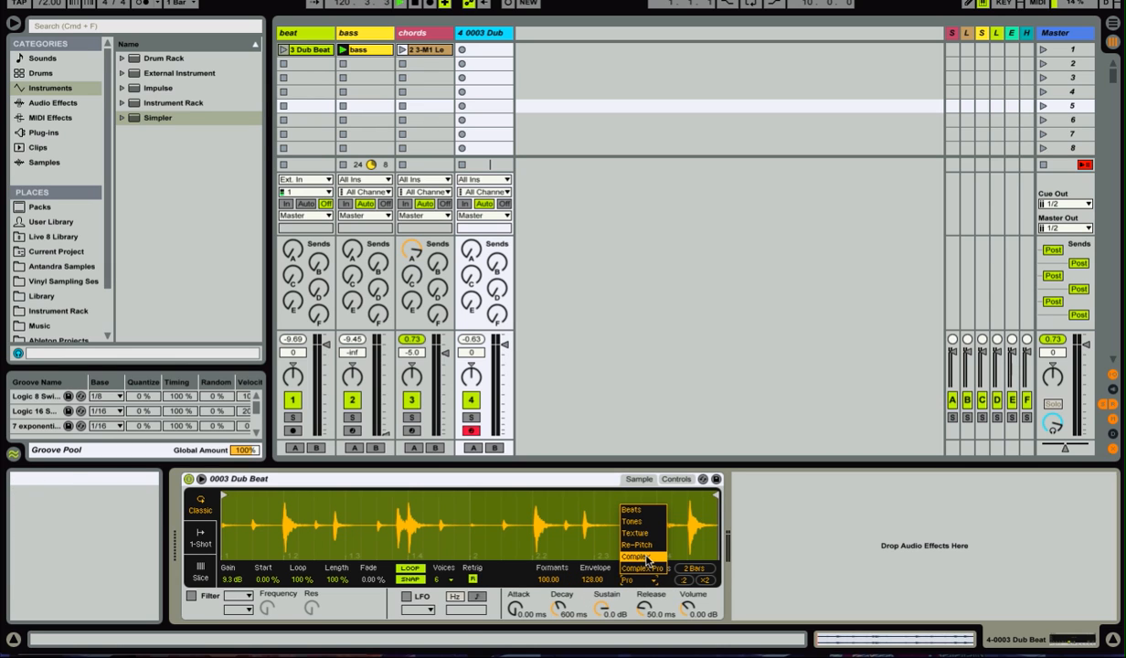
{"action": "left_click", "coordinate": [646, 557]}
{"action": "left_click", "coordinate": [639, 581]}
{"action": "left_click", "coordinate": [639, 568]}
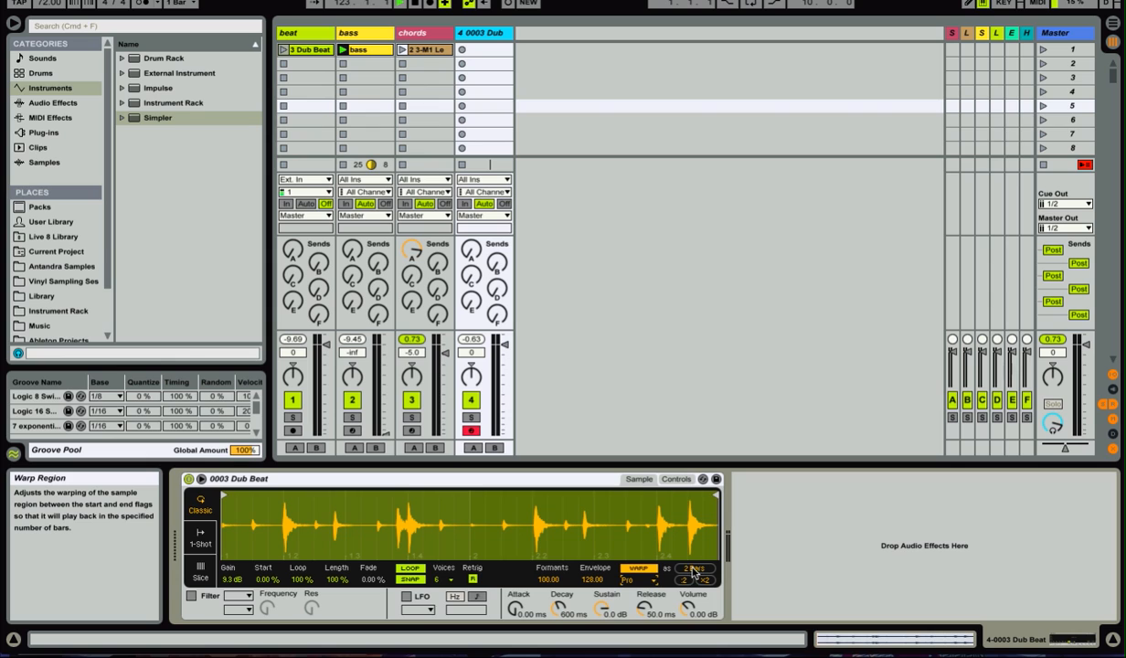
Play the sample from the computer keyboard while trying the x2 tempo option on its 2 Bars warp region
{"action": "key", "text": "a"}
{"action": "key", "text": "a"}
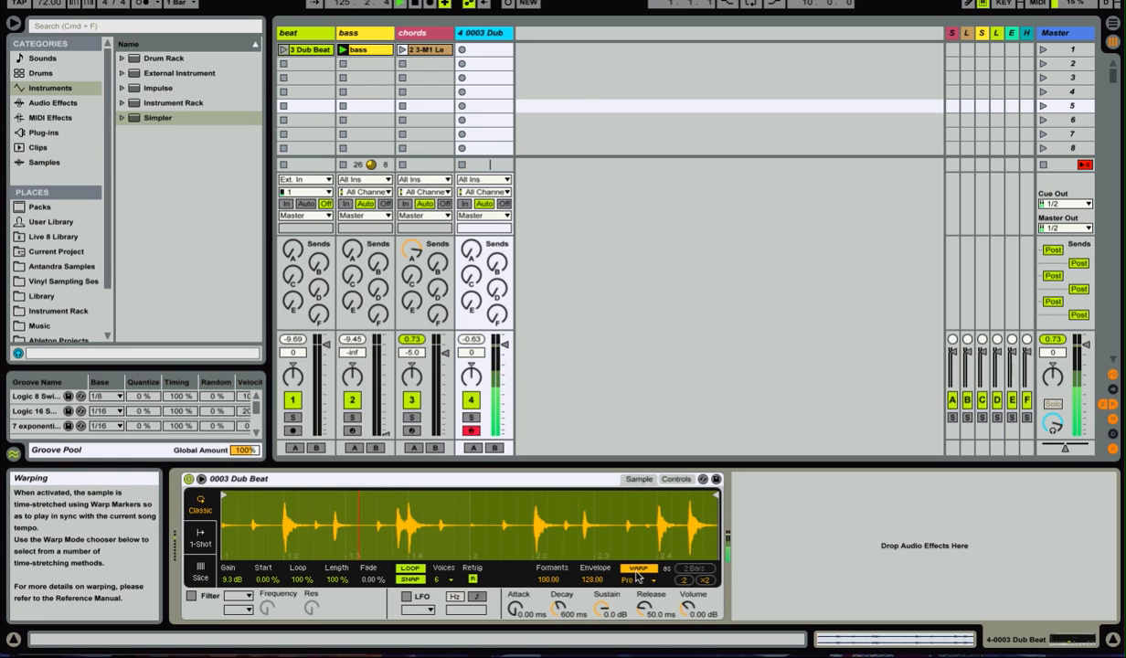
{"action": "left_click", "coordinate": [706, 582]}
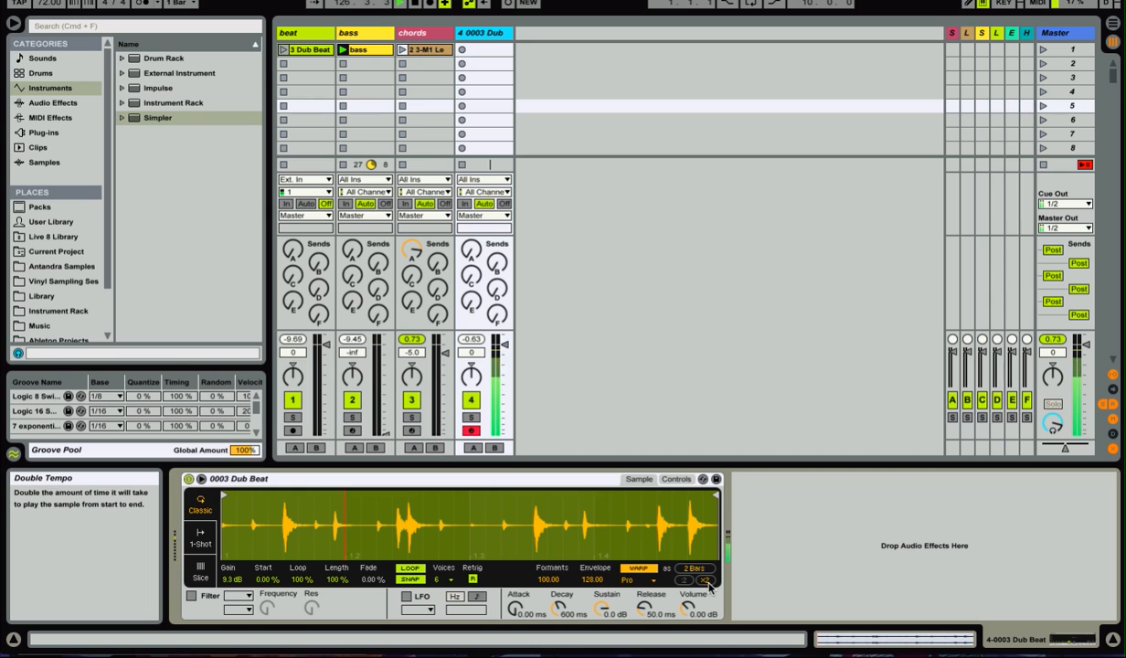
{"action": "left_click", "coordinate": [706, 582]}
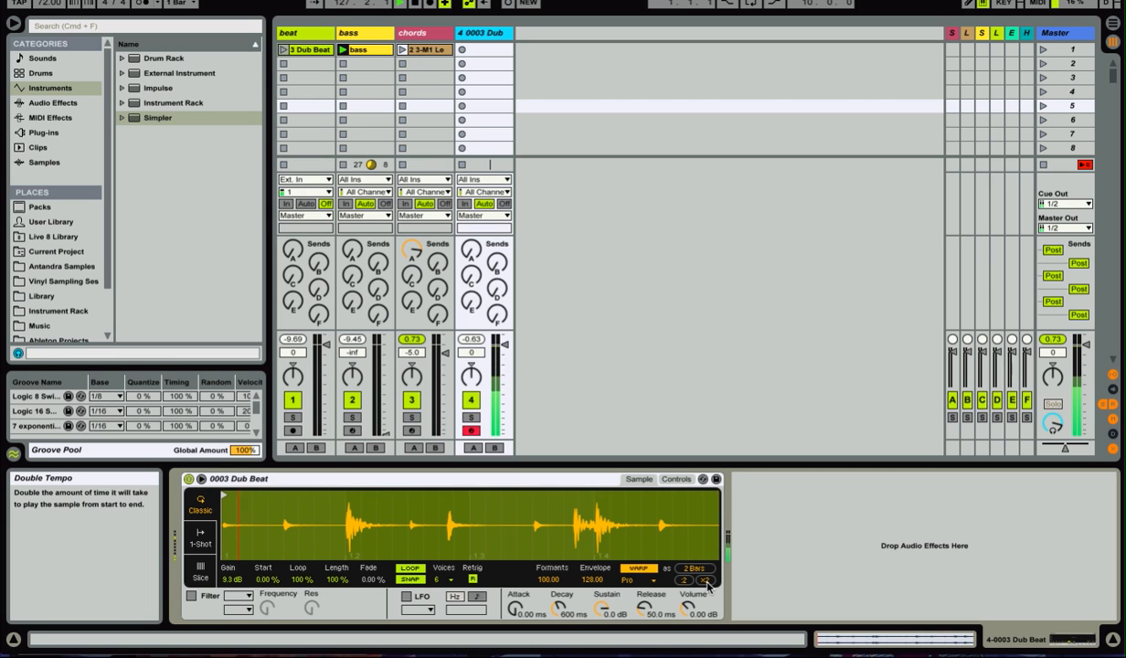
{"action": "left_click", "coordinate": [706, 582]}
{"action": "left_click", "coordinate": [695, 571]}
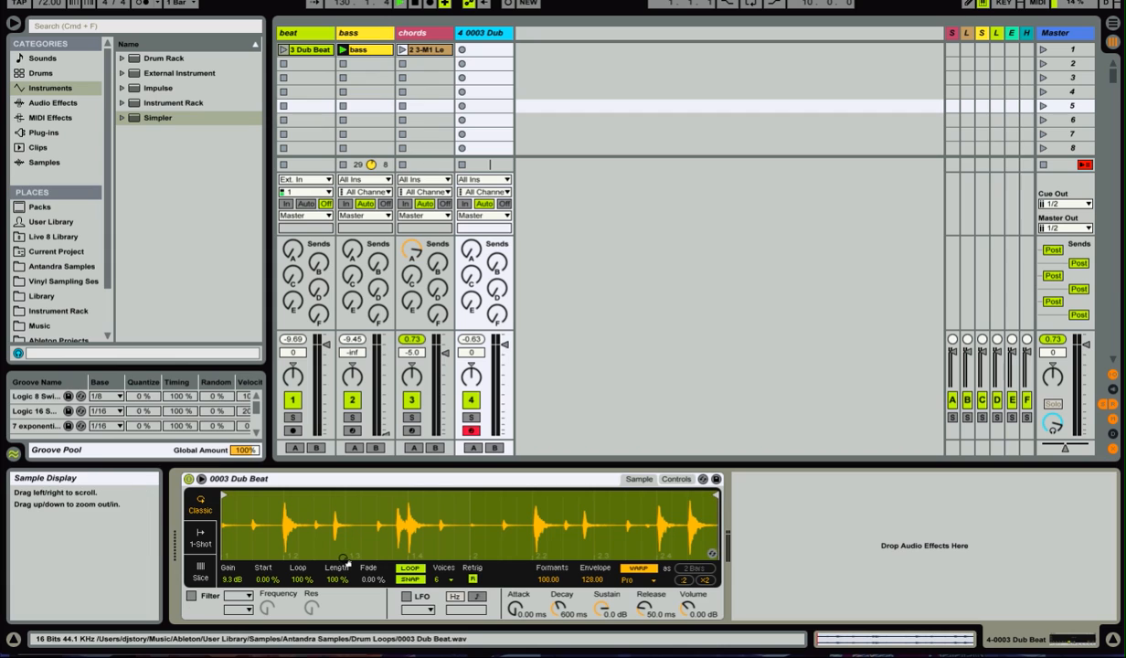
Switch Simpler to 1-Shot mode, play the sample, and set its triggering to Gate
{"action": "left_click", "coordinate": [204, 540]}
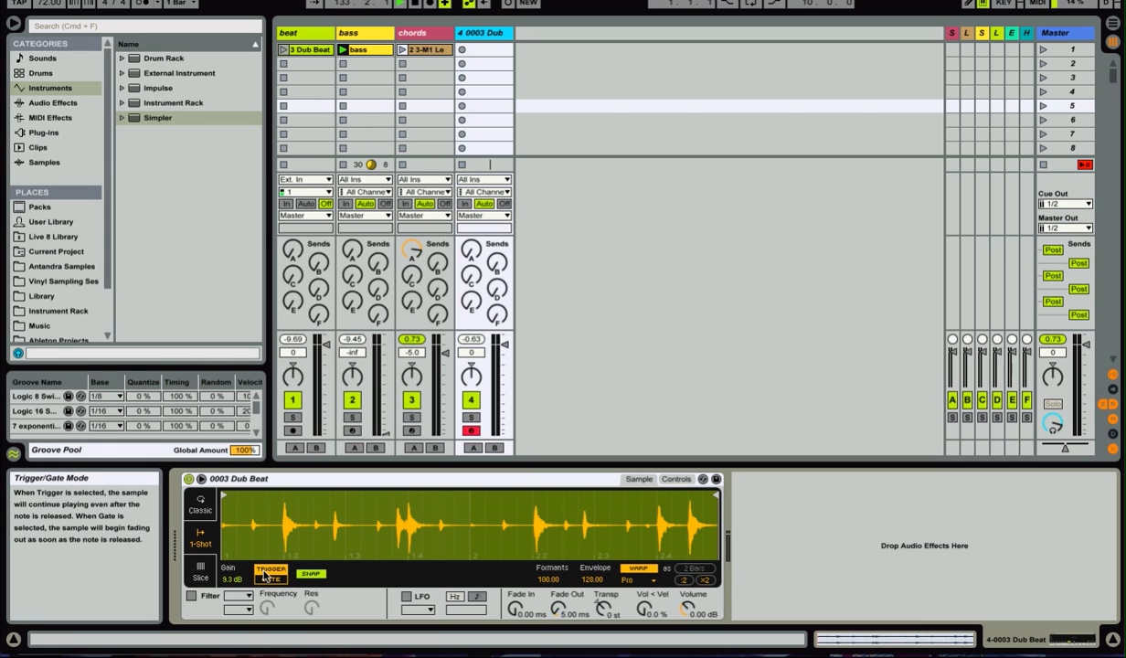
{"action": "key", "text": "a"}
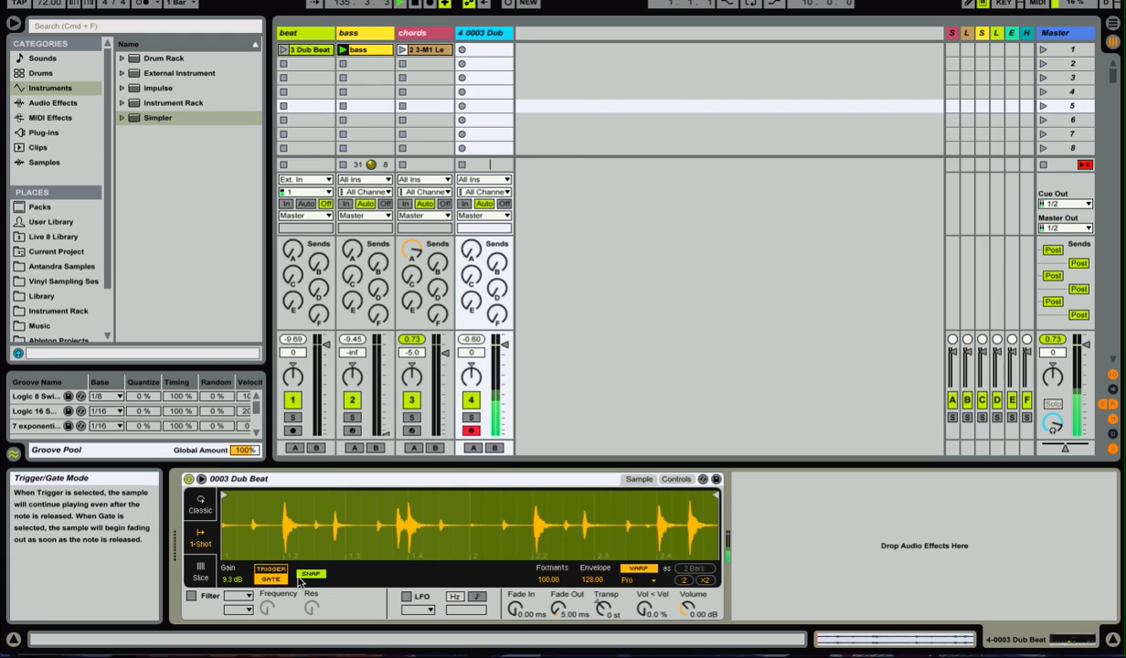
{"action": "left_click", "coordinate": [267, 582]}
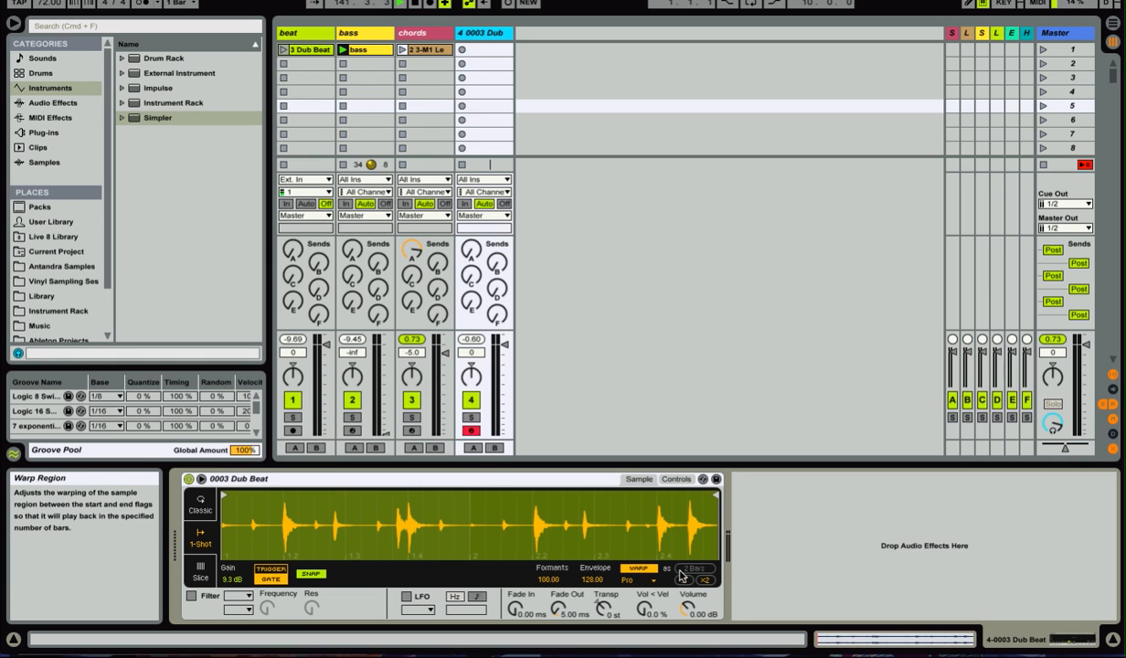
Switch Simpler to Slice mode and set the slice sensitivity to 66 %
{"action": "left_click", "coordinate": [200, 572]}
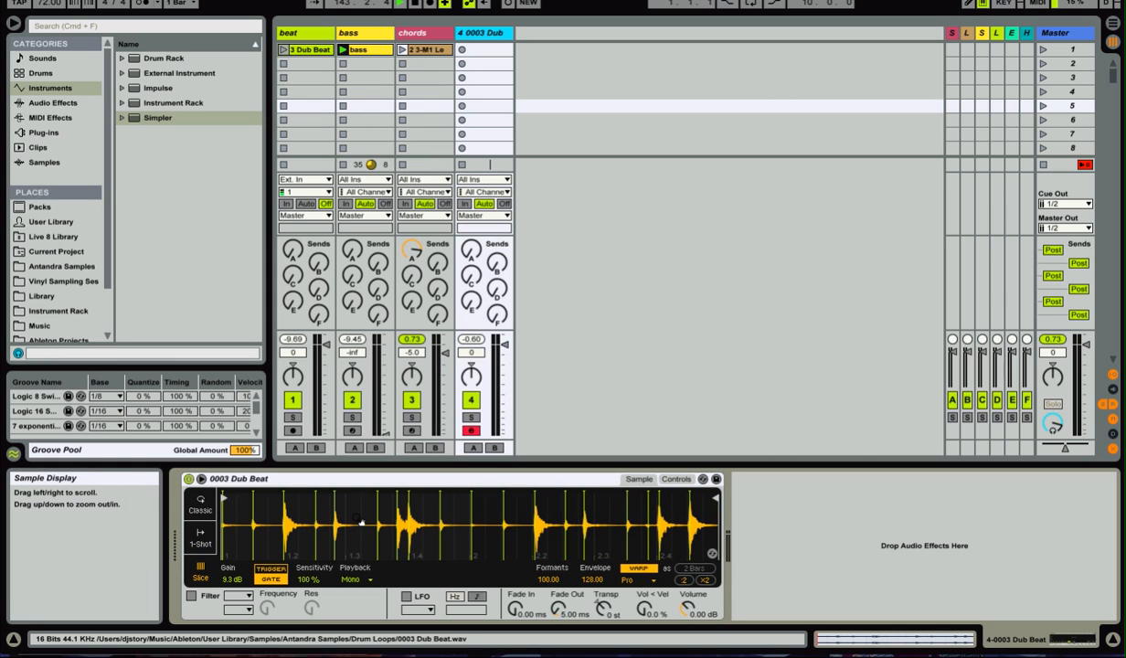
{"action": "mouse_move", "coordinate": [312, 580]}
{"action": "left_mouse_down"}
{"action": "mouse_move", "coordinate": [312, 630]}
{"action": "mouse_move", "coordinate": [312, 593]}
{"action": "left_mouse_up"}
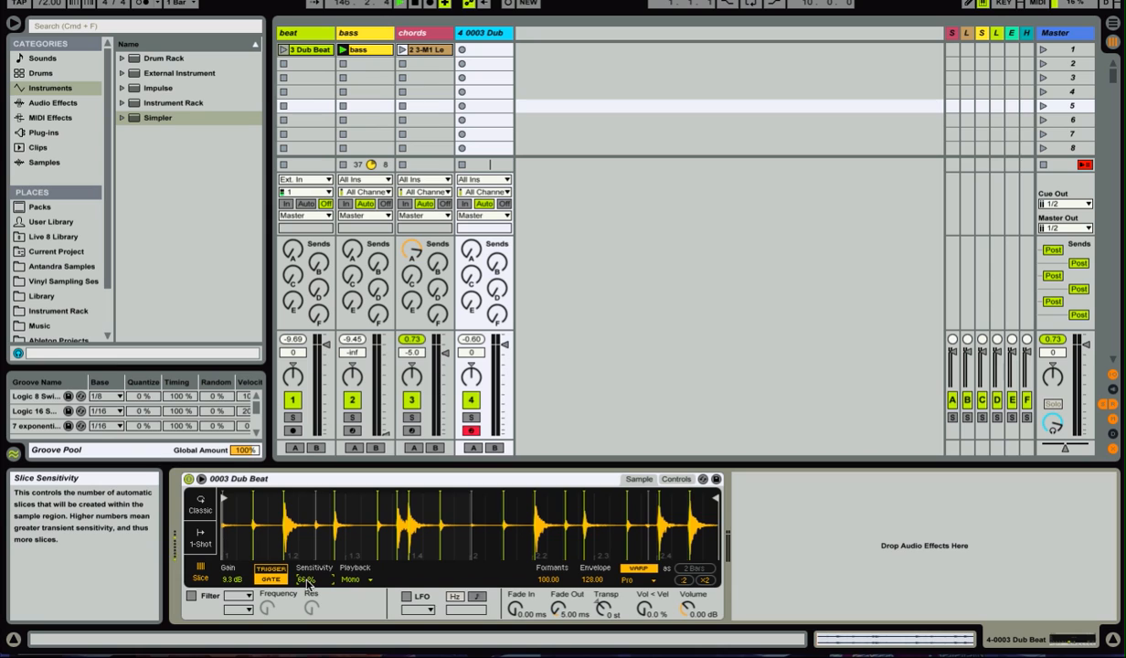
Set the computer keyboard octave to C1–D2 and play through the individual slices of the sample
{"action": "key", "text": "x"}
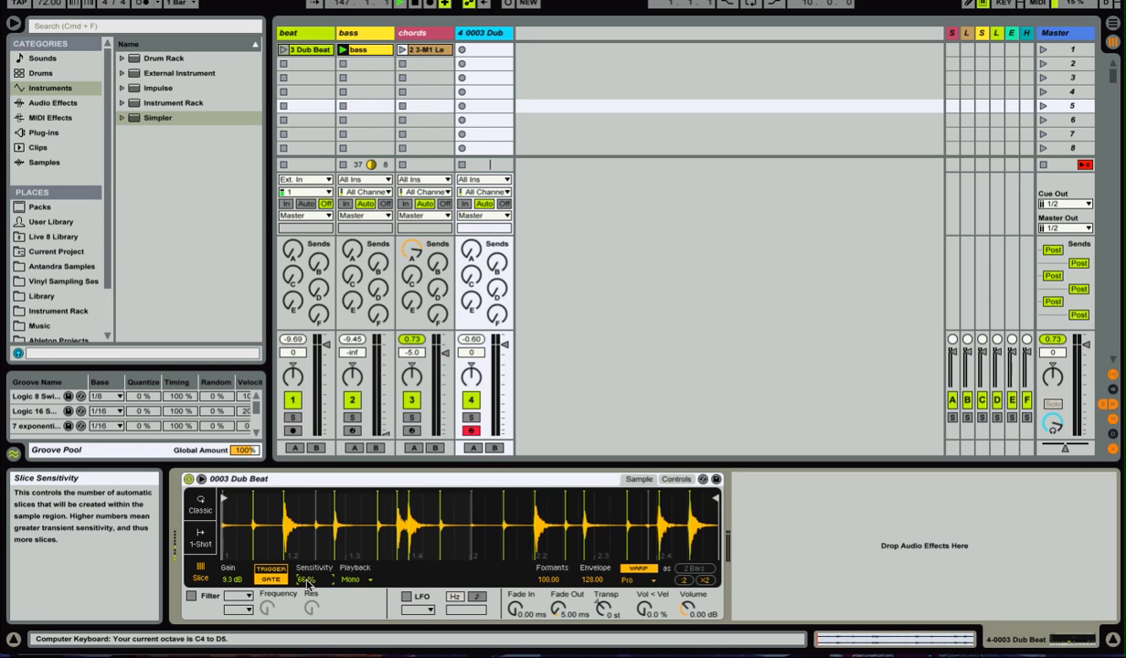
{"action": "key", "text": "d"}
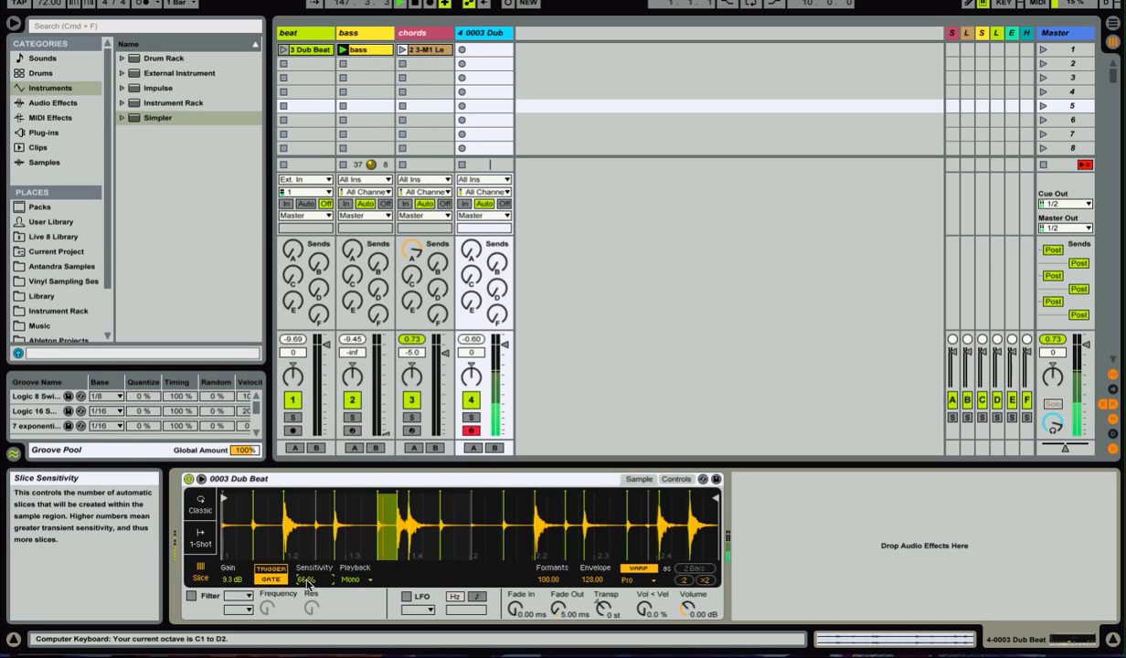
{"action": "key", "text": "s"}
{"action": "key", "text": "a"}
{"action": "key", "text": "s"}
{"action": "key", "text": "s"}
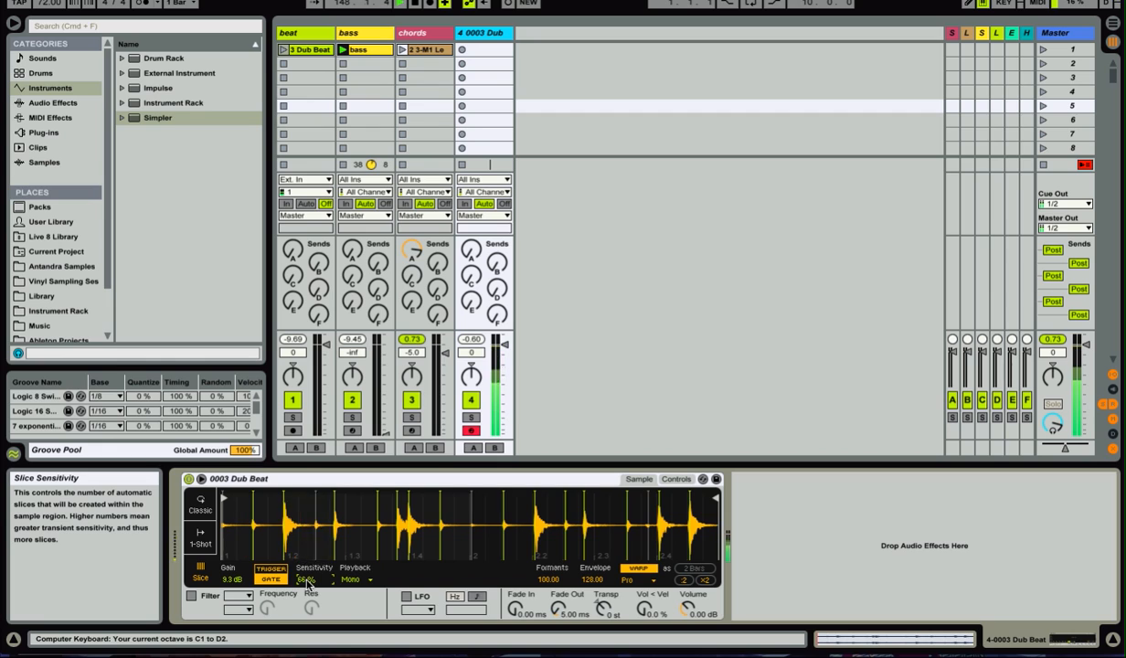
{"action": "key", "text": "d"}
{"action": "key", "text": "f"}
{"action": "key", "text": "g"}
{"action": "key", "text": "h"}
{"action": "key", "text": "j"}
{"action": "key", "text": "j"}
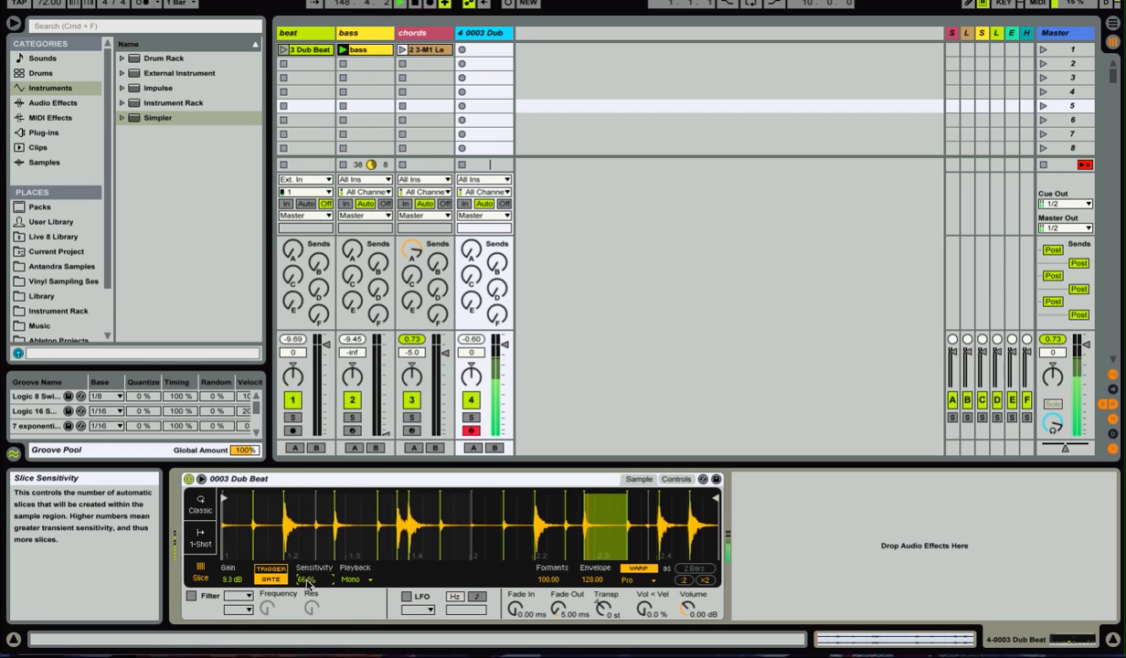
{"action": "key", "text": "k"}
{"action": "key", "text": "l"}
{"action": "key", "text": "j"}
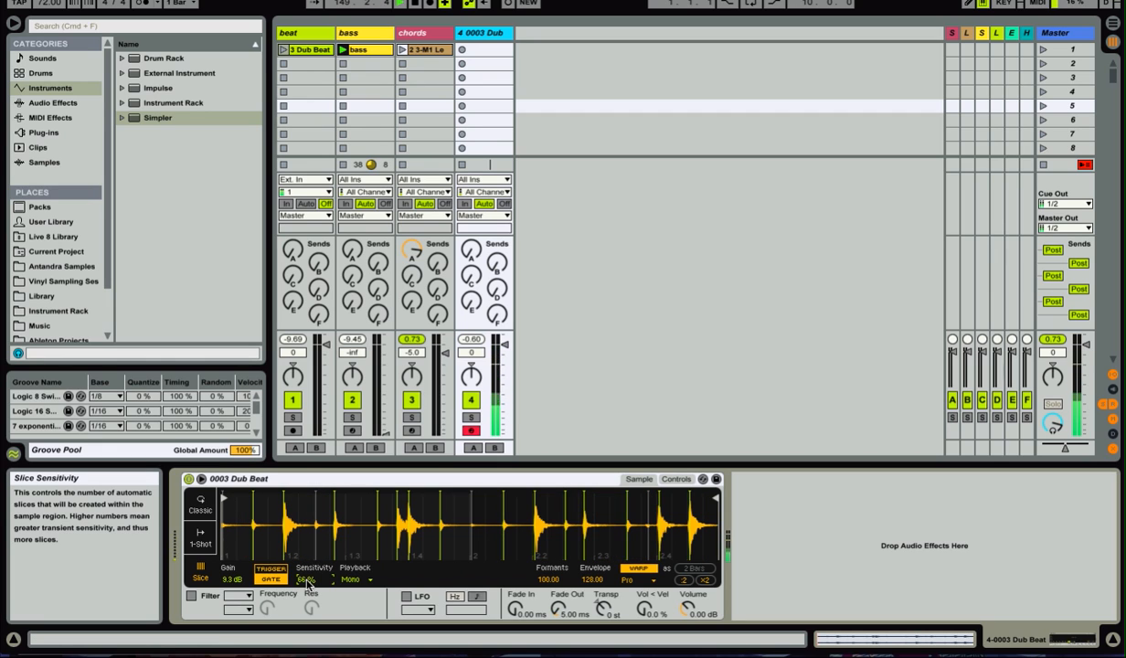
{"action": "key", "text": "k"}
{"action": "key", "text": "l"}
{"action": "key", "text": "o"}
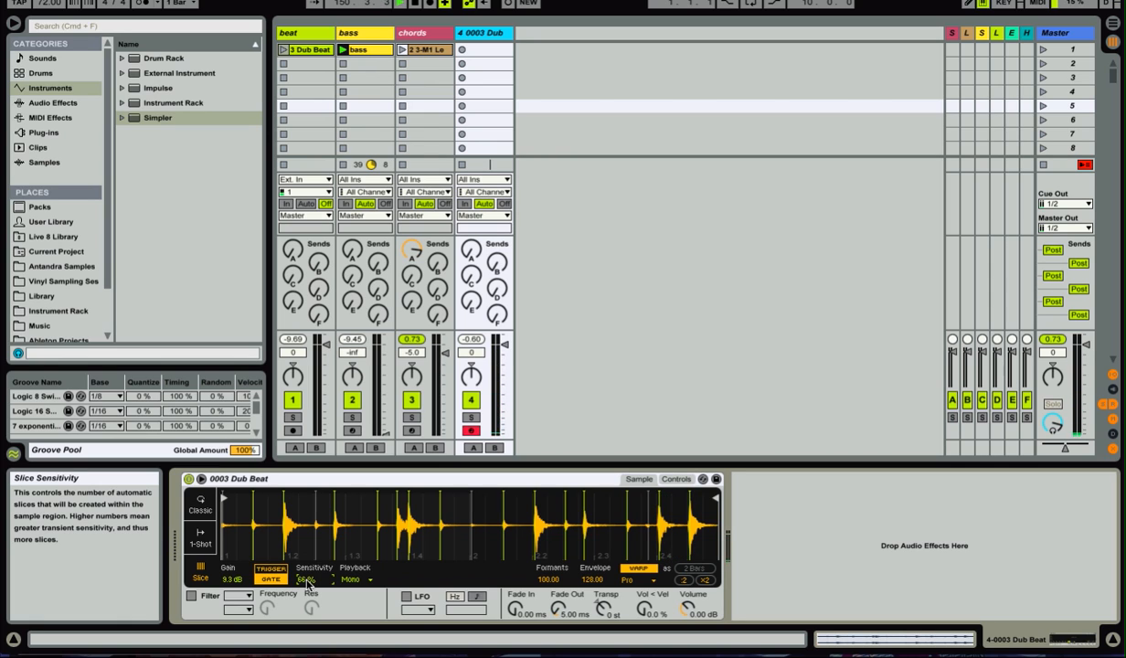
Improvise a rhythmic pattern by repeatedly triggering a few slices from the middle of the sample
{"action": "key", "text": "y"}
{"action": "key", "text": "y"}
{"action": "key", "text": "y"}
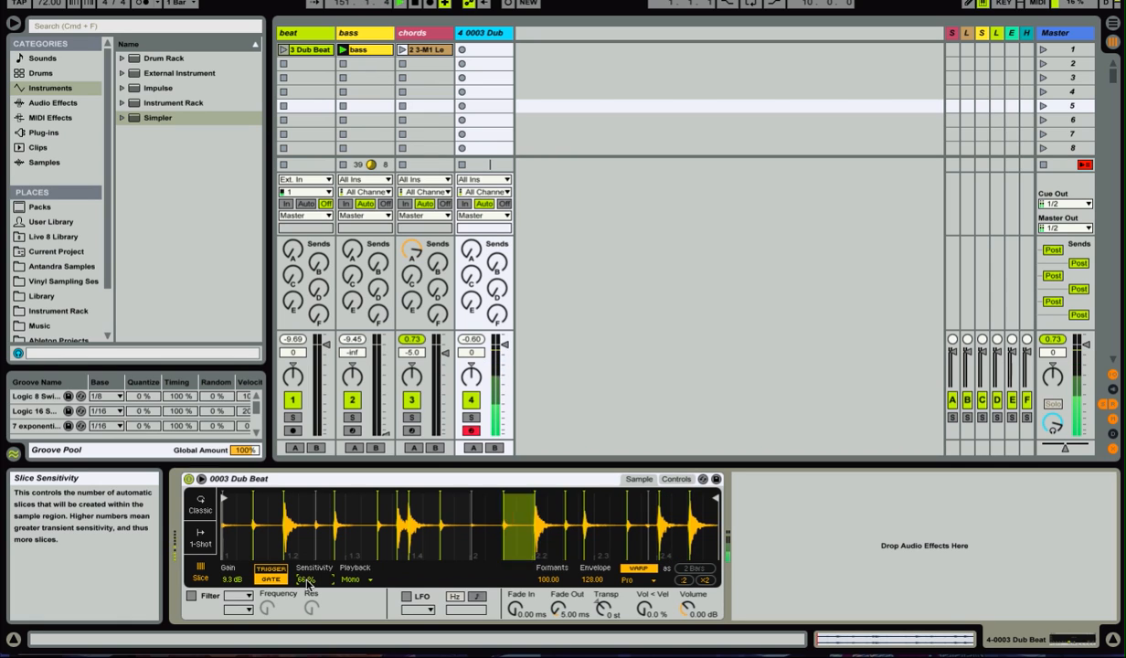
{"action": "key", "text": "y"}
{"action": "key", "text": "y"}
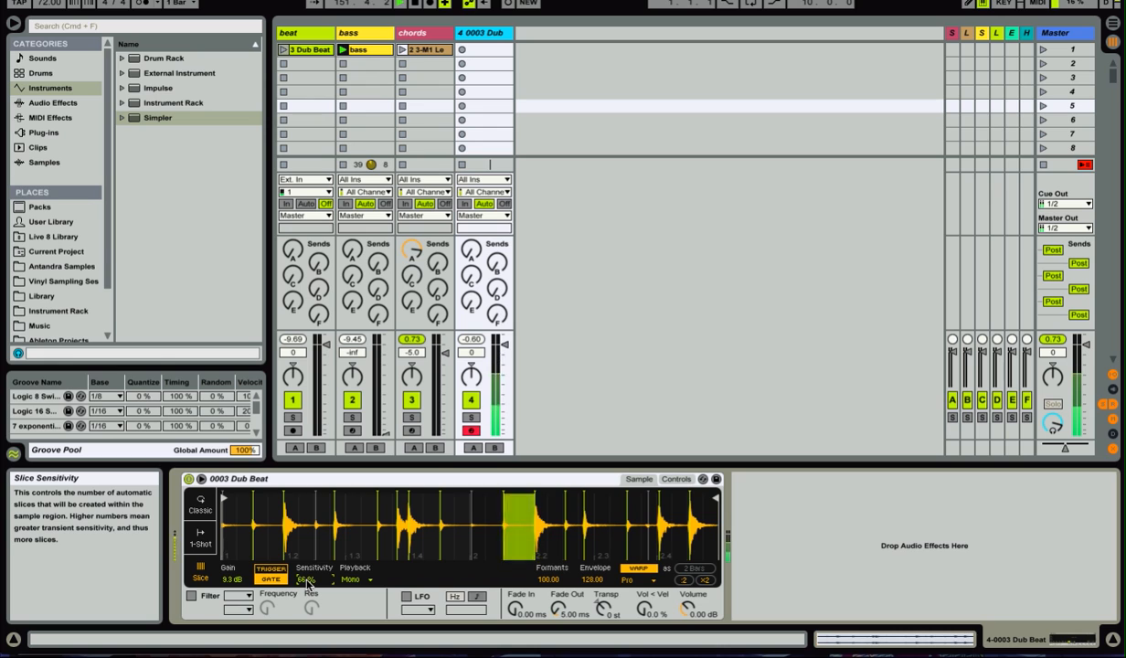
{"action": "key", "text": "g"}
{"action": "key", "text": "y"}
{"action": "key", "text": "y"}
{"action": "key", "text": "g"}
{"action": "key", "text": "y"}
{"action": "key", "text": "u"}
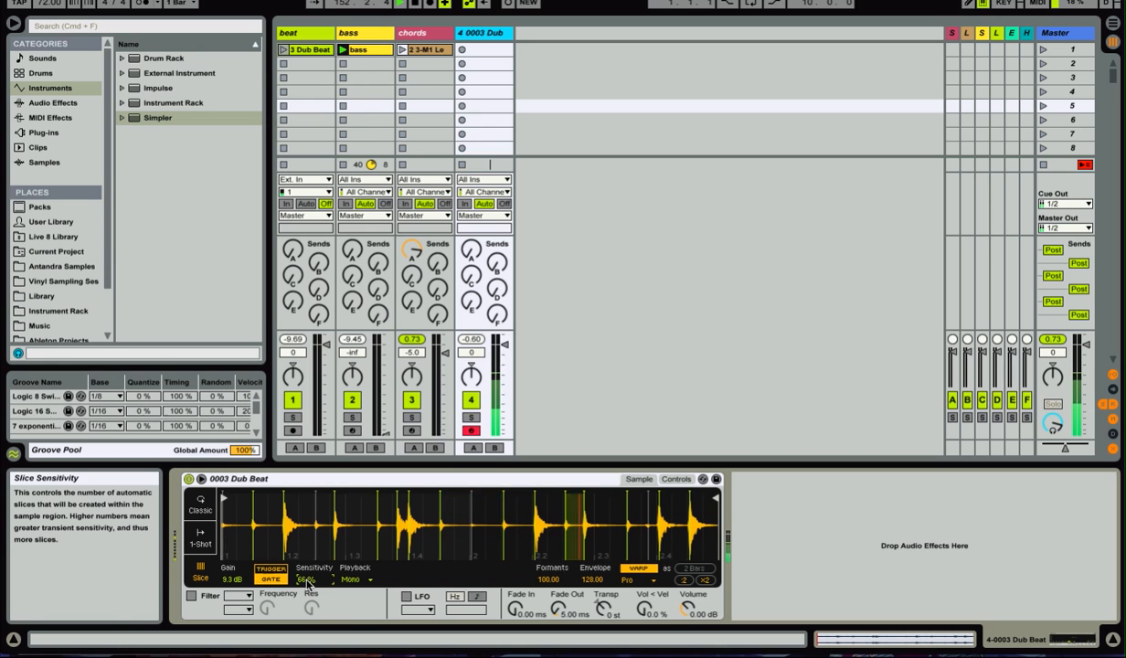
{"action": "key", "text": "g"}
{"action": "key", "text": "u"}
{"action": "key", "text": "y"}
{"action": "key", "text": "g"}
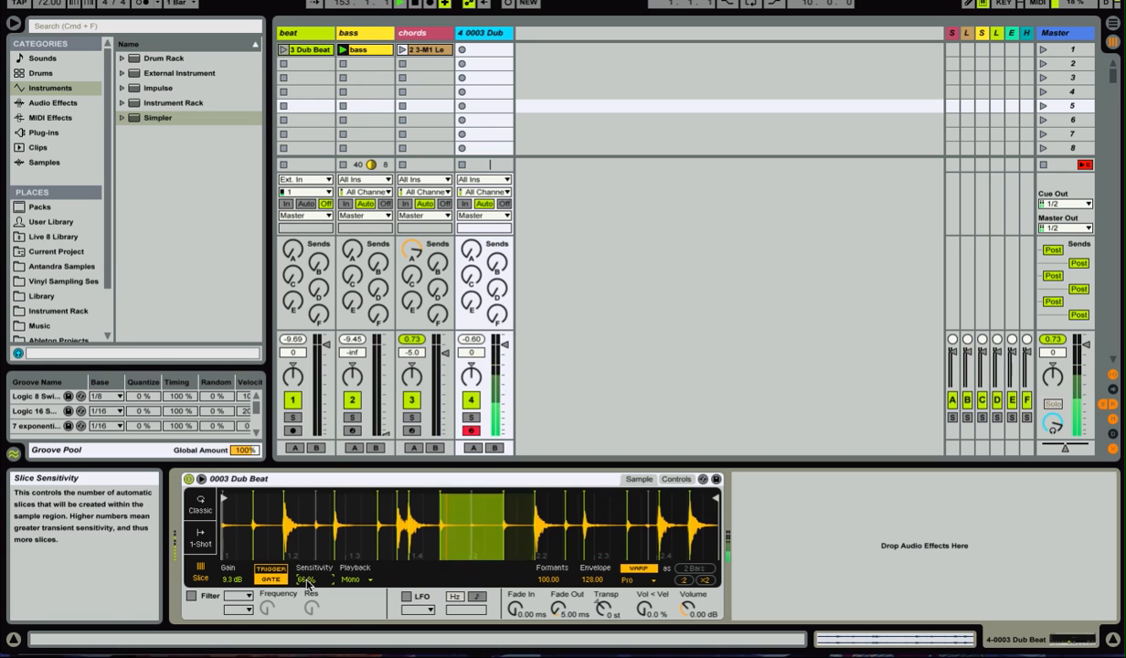
{"action": "key", "text": "j"}
{"action": "key", "text": "y"}
{"action": "key", "text": "y"}
{"action": "key", "text": "g"}
{"action": "key", "text": "j"}
{"action": "key", "text": "y"}
{"action": "key", "text": "g"}
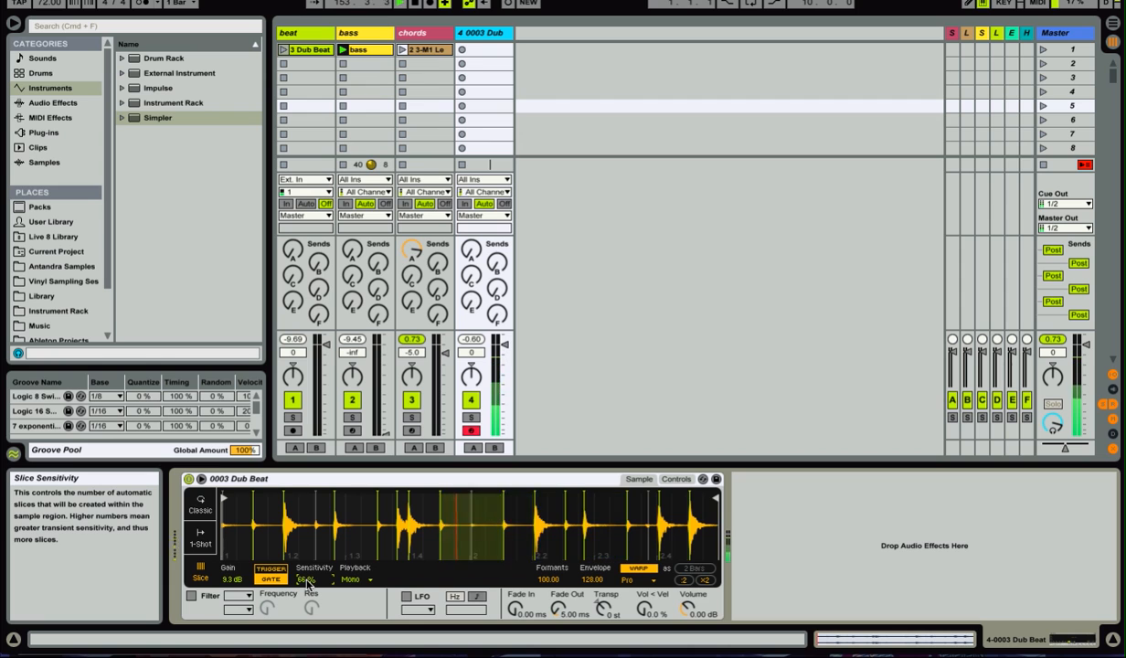
{"action": "key", "text": "y"}
{"action": "key", "text": "j"}
{"action": "key", "text": "y"}
{"action": "key", "text": "g"}
{"action": "key", "text": "g"}
{"action": "key", "text": "y"}
{"action": "key", "text": "j"}
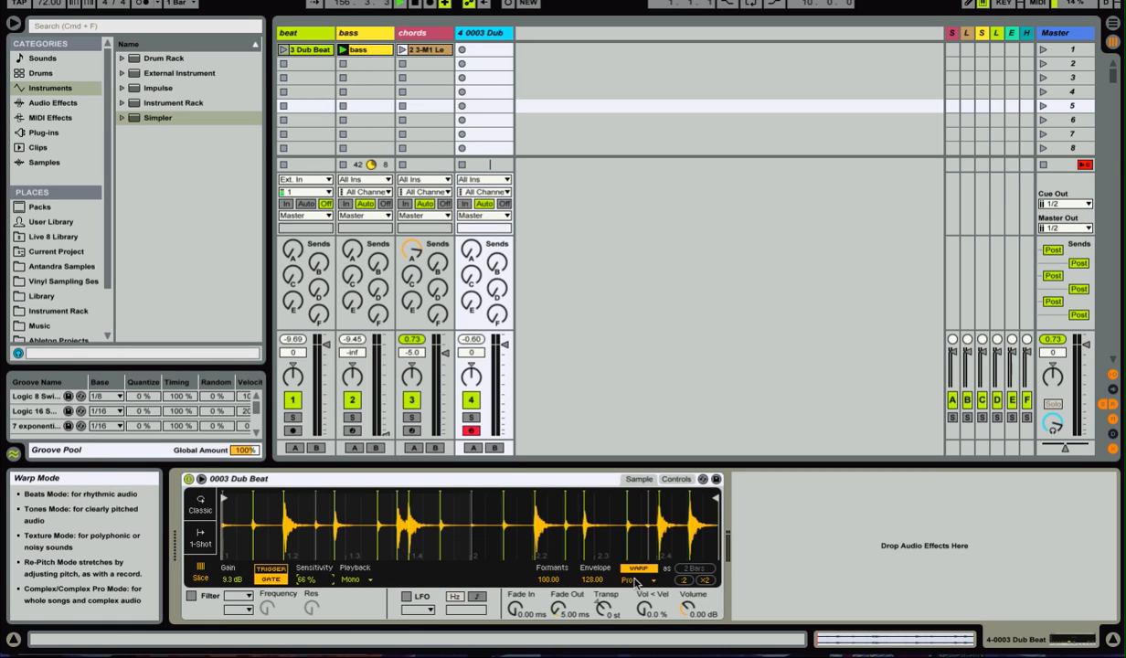
Toggle warping off and on, and try longer slice fades before setting Fade In and Fade Out to 0.00 ms
{"action": "left_click", "coordinate": [649, 573]}
{"action": "left_click", "coordinate": [648, 573]}
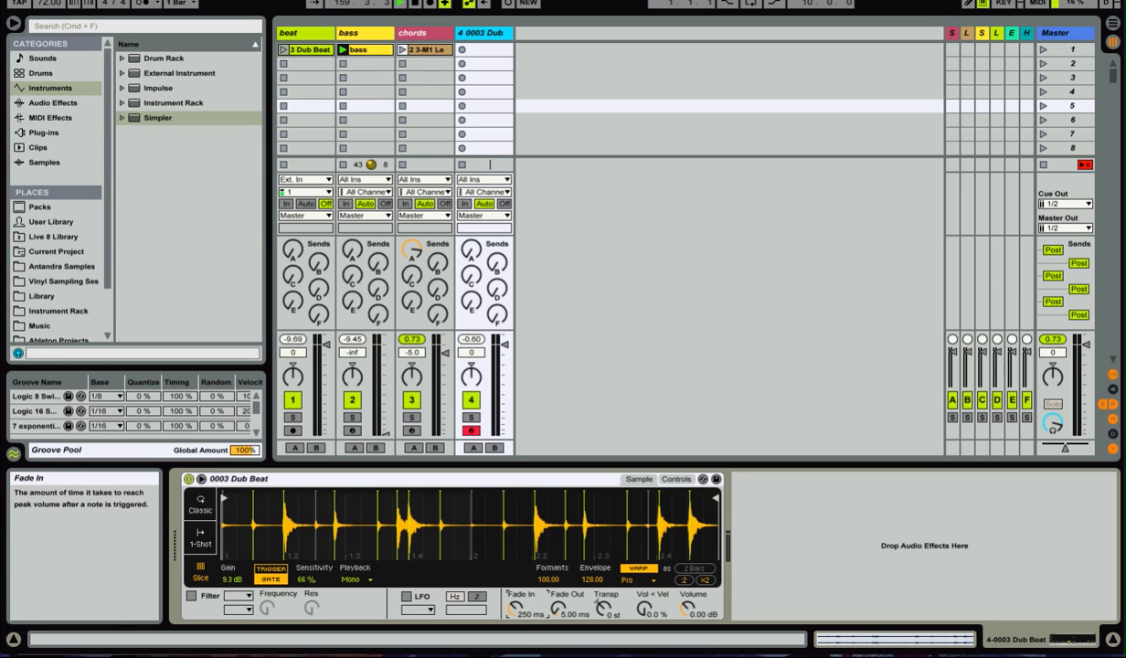
{"action": "left_click_drag", "start_coordinate": [539, 611], "coordinate": [513, 619]}
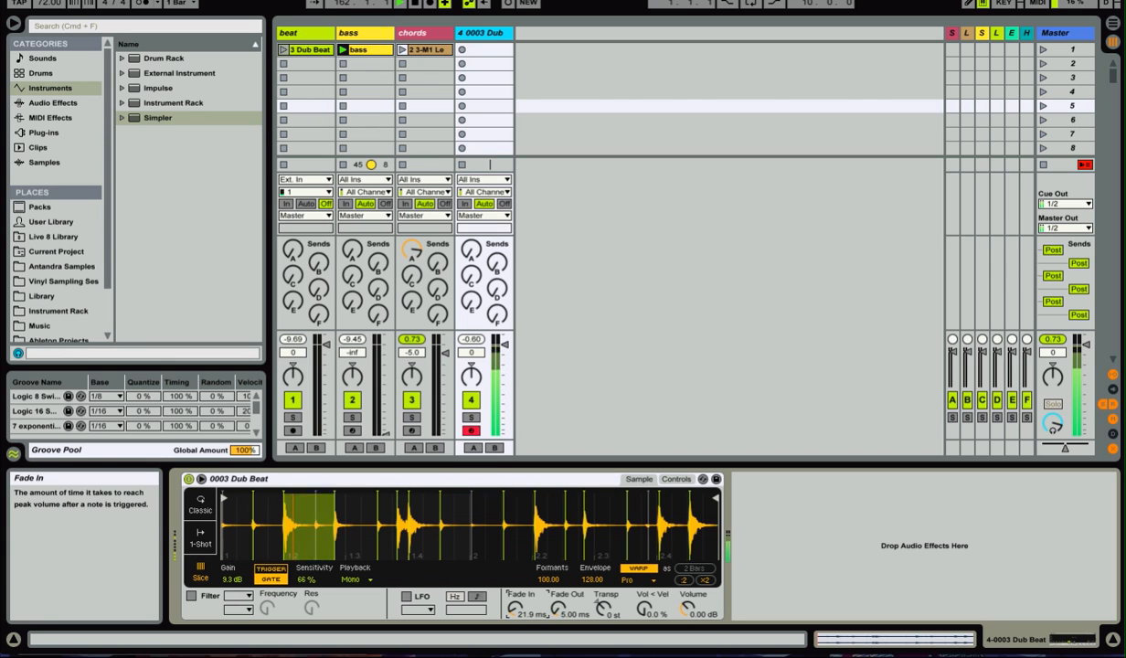
{"action": "left_click_drag", "start_coordinate": [514, 610], "coordinate": [559, 621]}
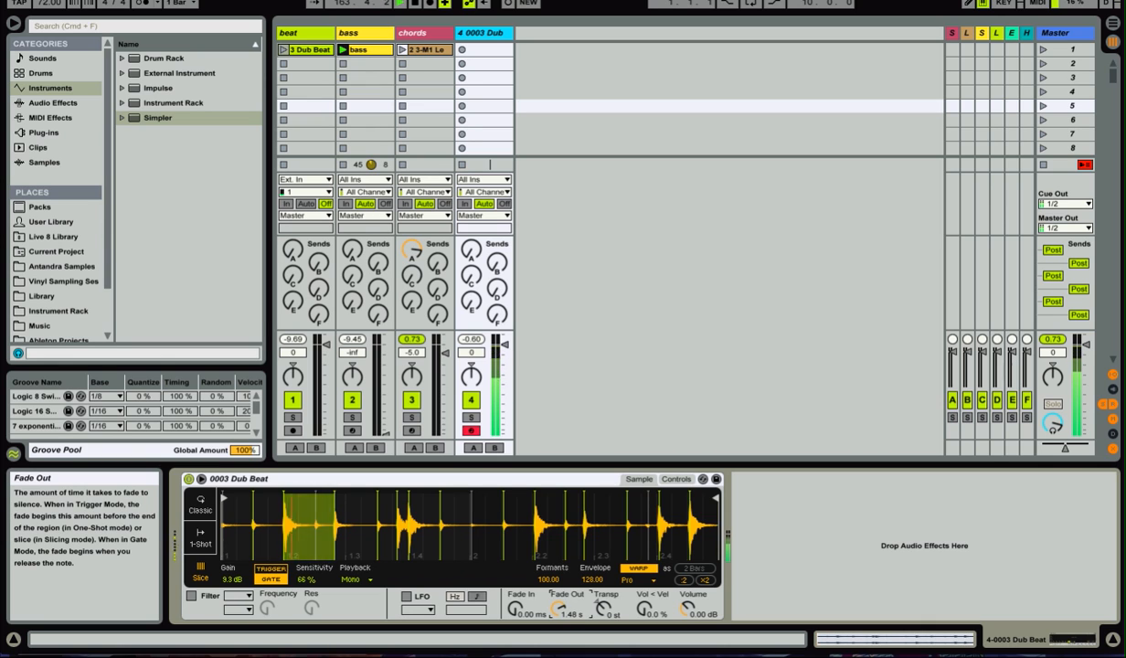
{"action": "left_click_drag", "start_coordinate": [559, 610], "coordinate": [592, 589]}
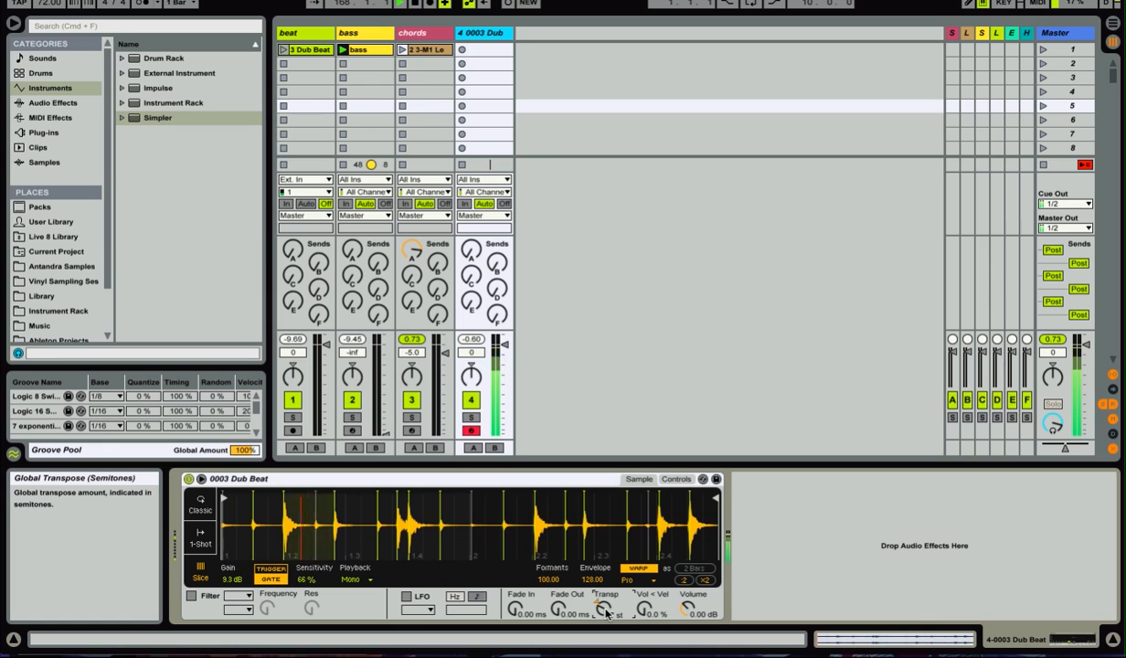
Transpose the slices to -7 st and set Vol < Vel to 60 %, ending on Simpler's sample view
{"action": "left_click_drag", "start_coordinate": [605, 612], "coordinate": [630, 611]}
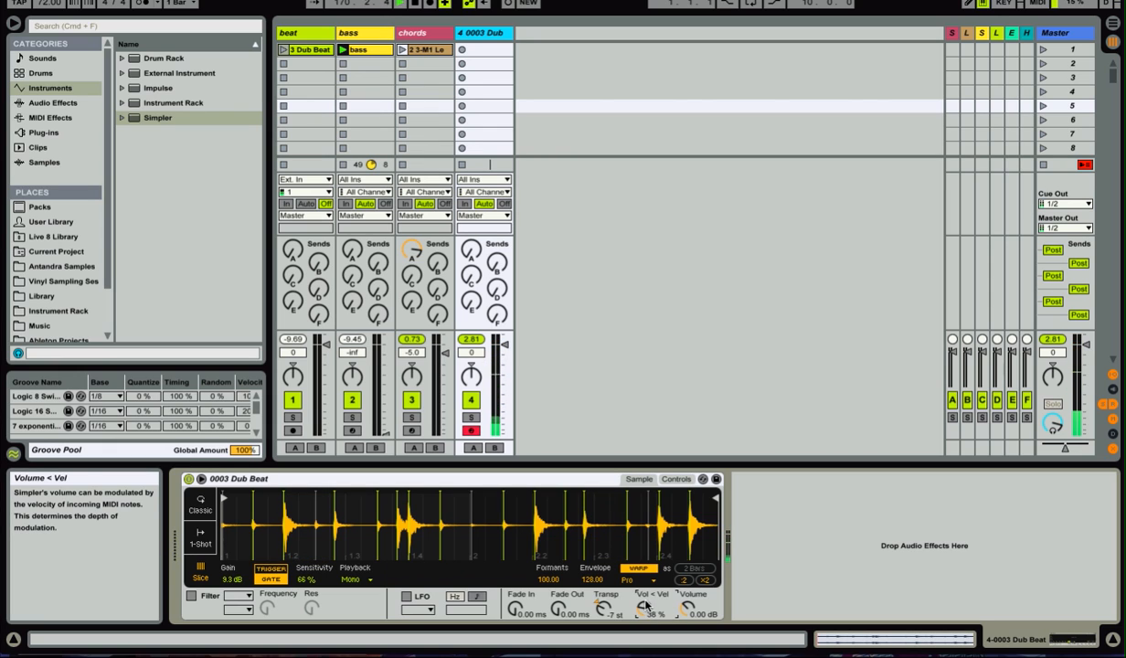
{"action": "left_click_drag", "start_coordinate": [645, 605], "coordinate": [644, 580]}
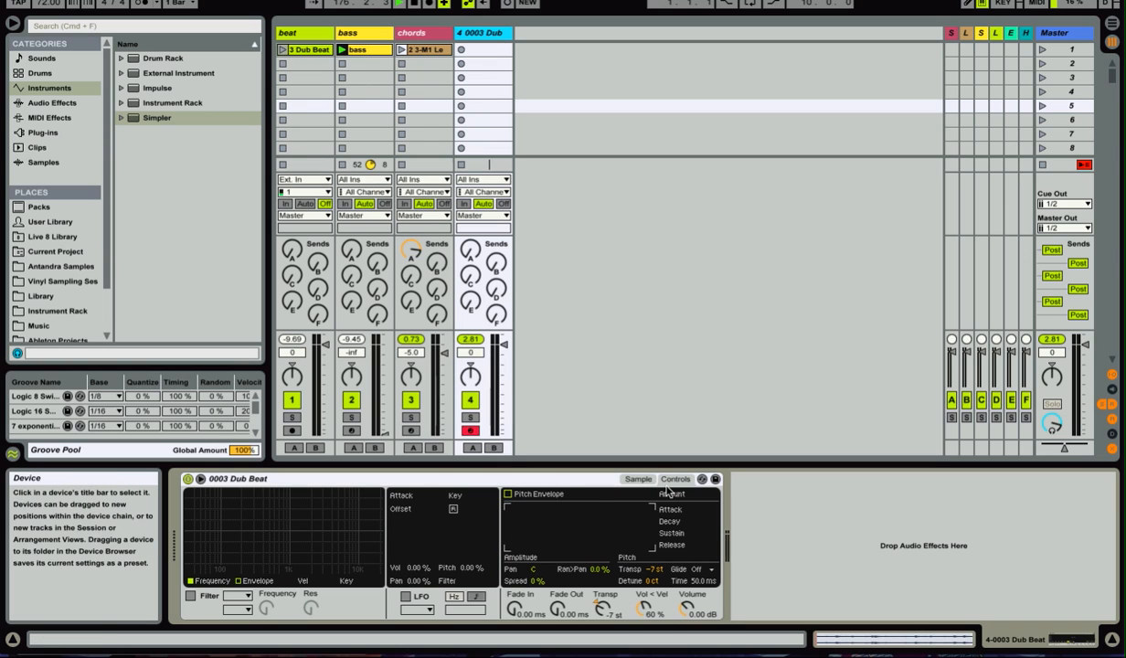
{"action": "left_click", "coordinate": [635, 479]}
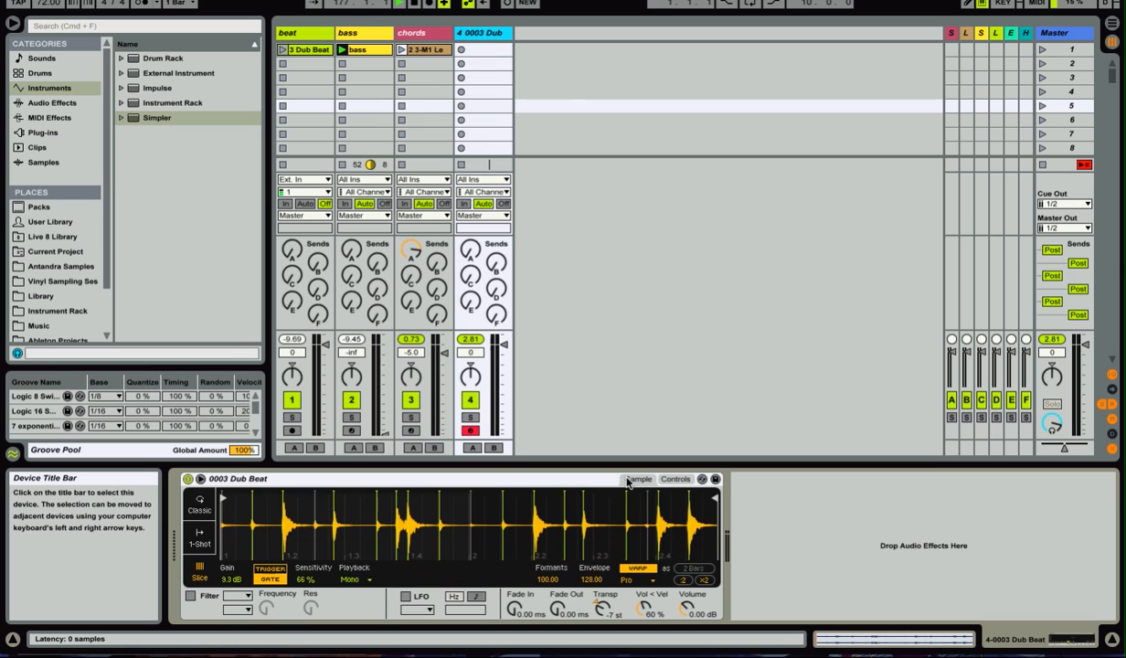
View Simpler's Controls page for the 0003 Dub Beat device and return to its Sample view
{"action": "left_click", "coordinate": [673, 479]}
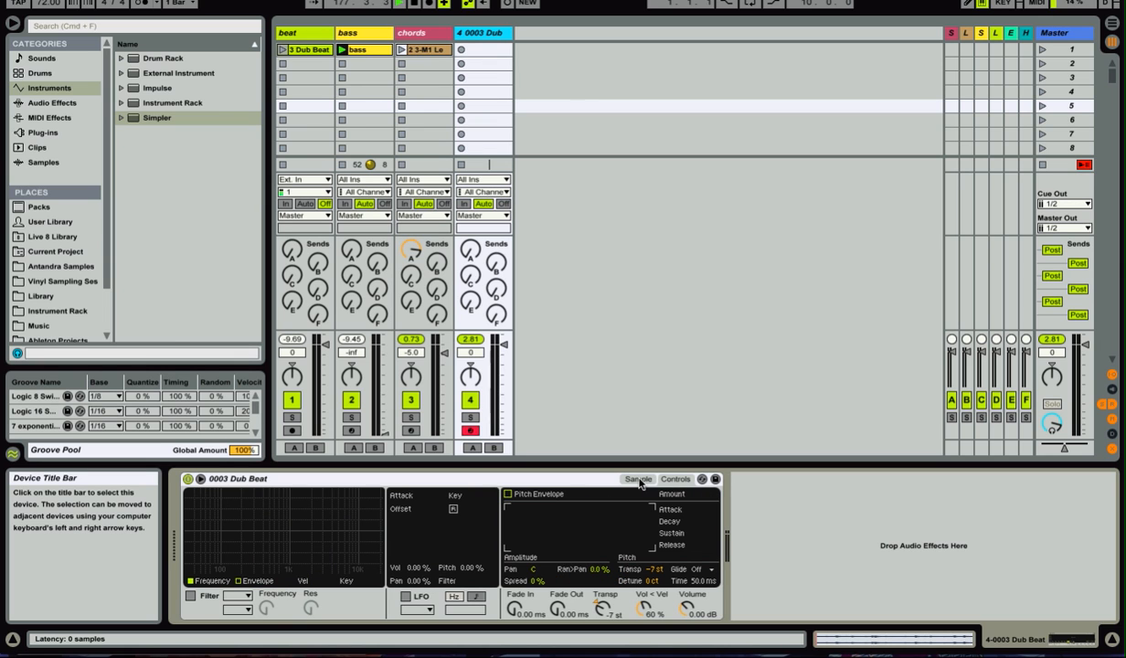
{"action": "left_click", "coordinate": [638, 479]}
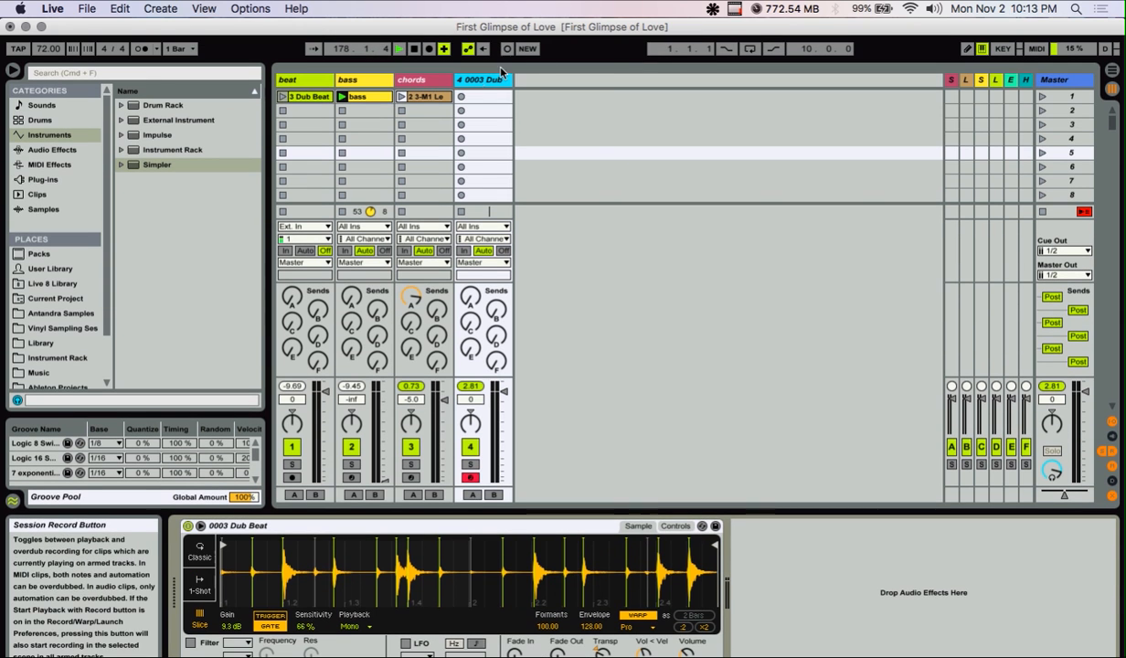
Switch to Chrome and bring up the open Ableton page about what is new in Live 9.5
{"action": "key", "text": "super+Tab"}
{"action": "key", "text": "super+Tab"}
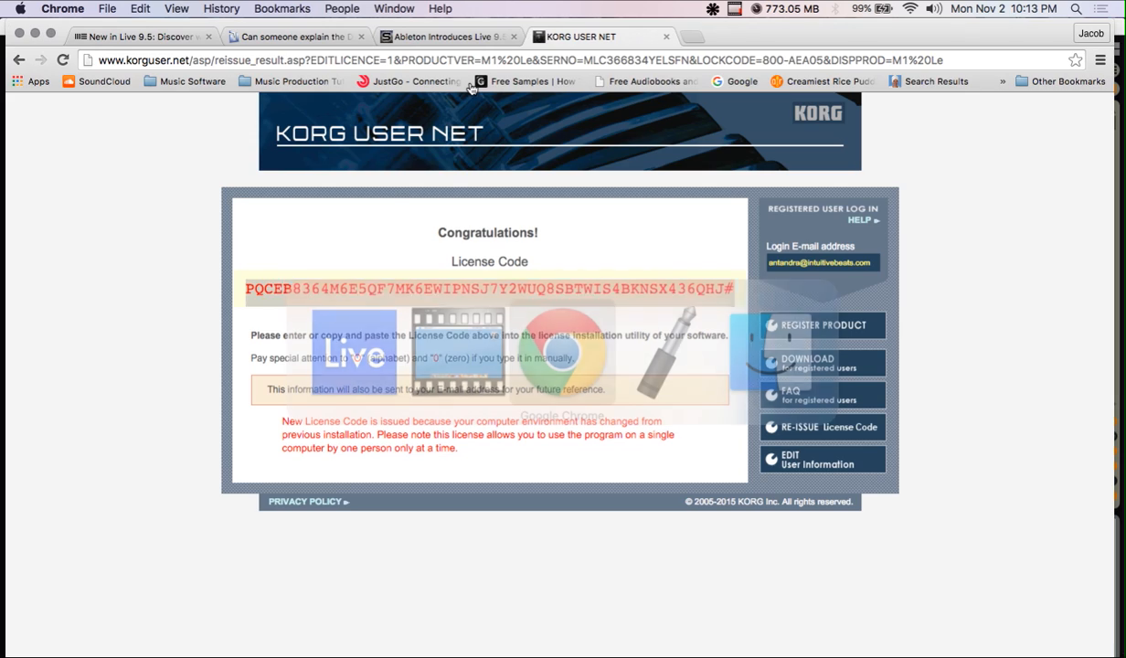
{"action": "left_click", "coordinate": [410, 37]}
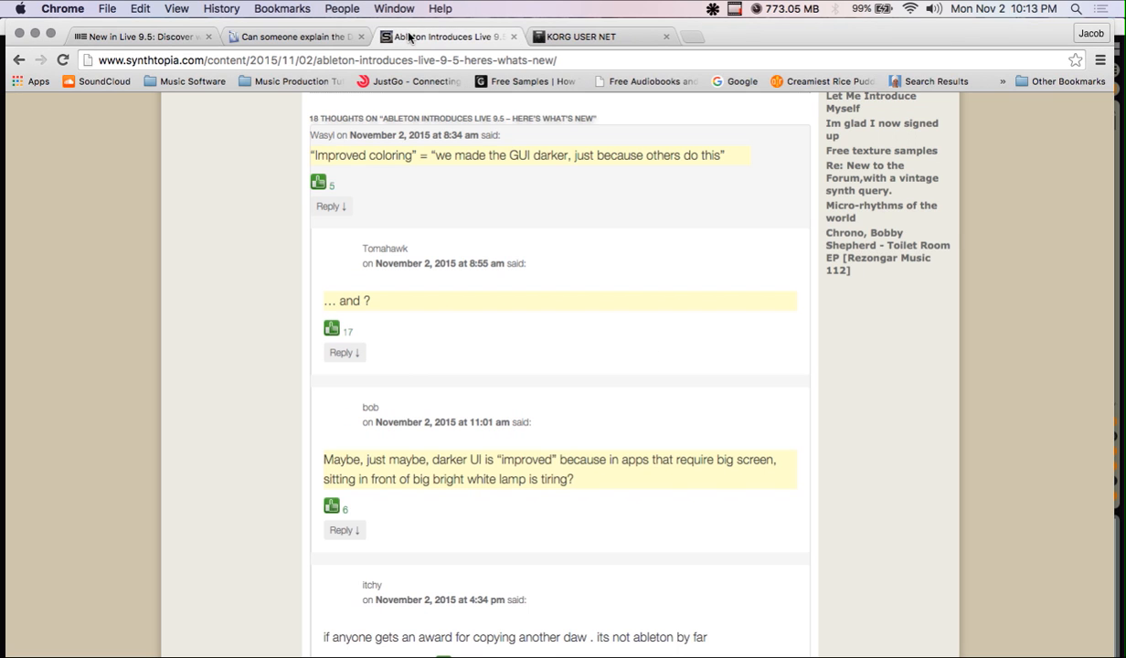
{"action": "left_click", "coordinate": [542, 35]}
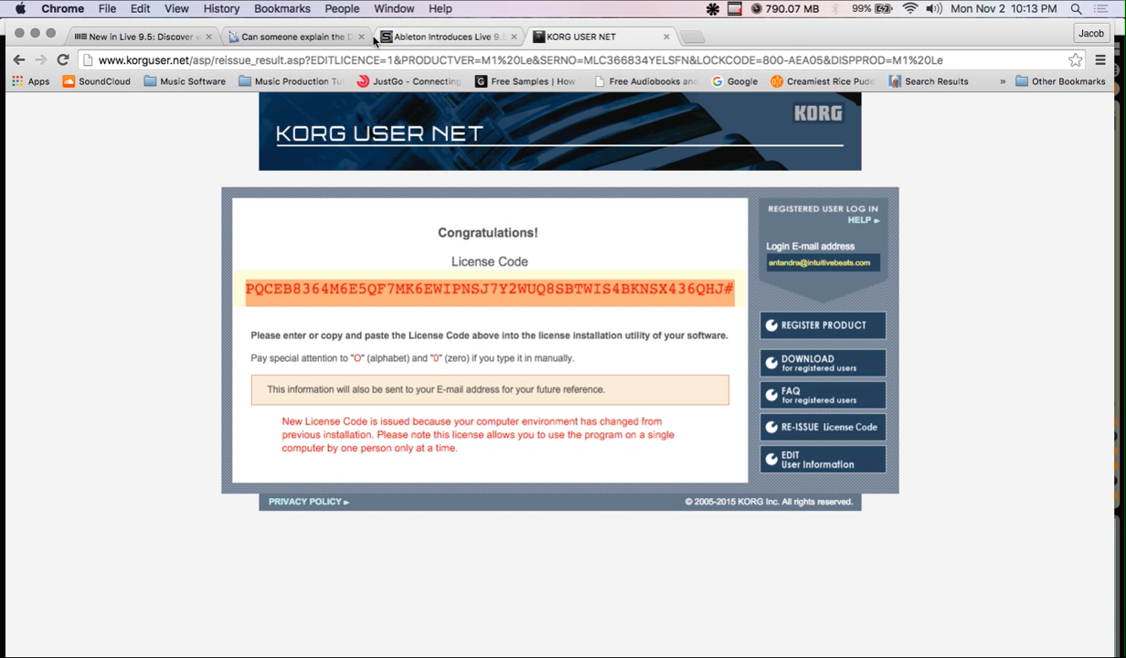
{"action": "left_click", "coordinate": [306, 37]}
{"action": "left_click", "coordinate": [156, 35]}
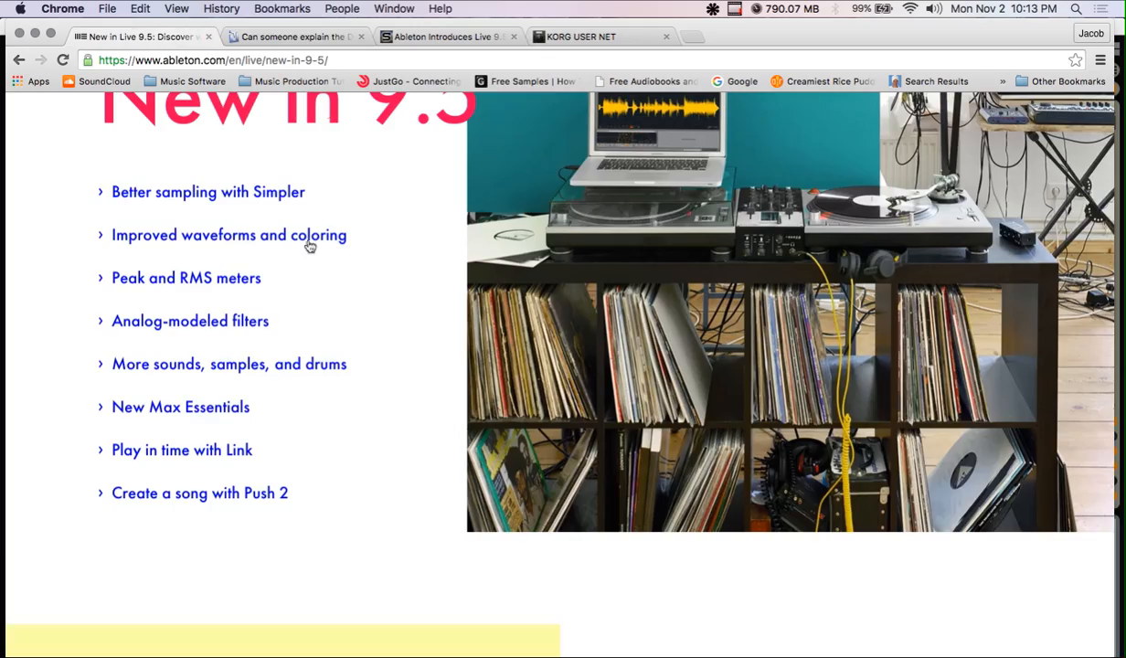
Review the New in 9.5 feature list, including the filters, Max Essentials, Link and Push 2 entries
{"action": "scroll", "coordinate": [246, 289], "scroll_direction": "up", "scroll_amount": 5}
{"action": "scroll", "coordinate": [234, 301], "scroll_direction": "down", "scroll_amount": 10}
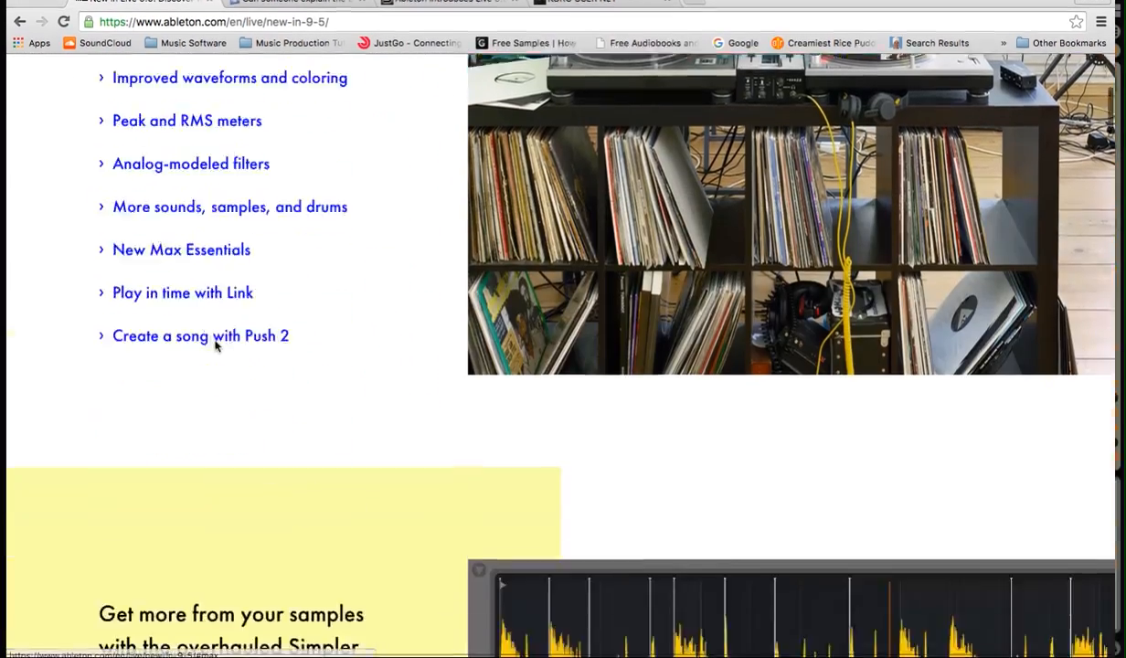
{"action": "scroll", "coordinate": [215, 338], "scroll_direction": "down", "scroll_amount": 5}
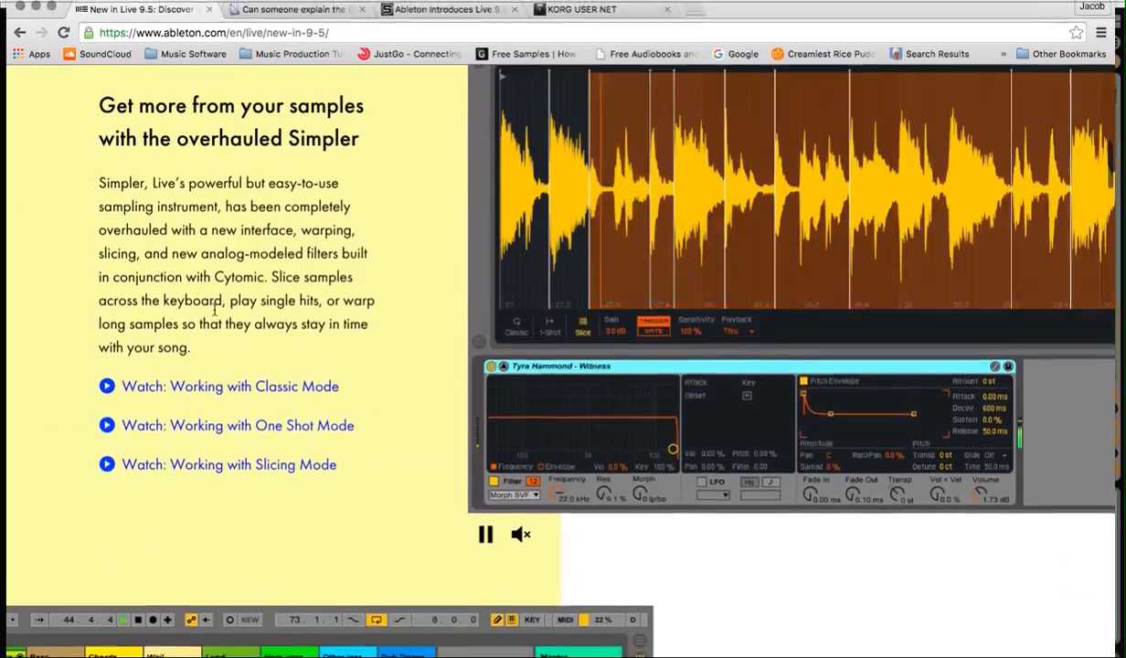
{"action": "scroll", "coordinate": [214, 324], "scroll_direction": "up", "scroll_amount": 5}
{"action": "scroll", "coordinate": [214, 325], "scroll_direction": "up", "scroll_amount": 5}
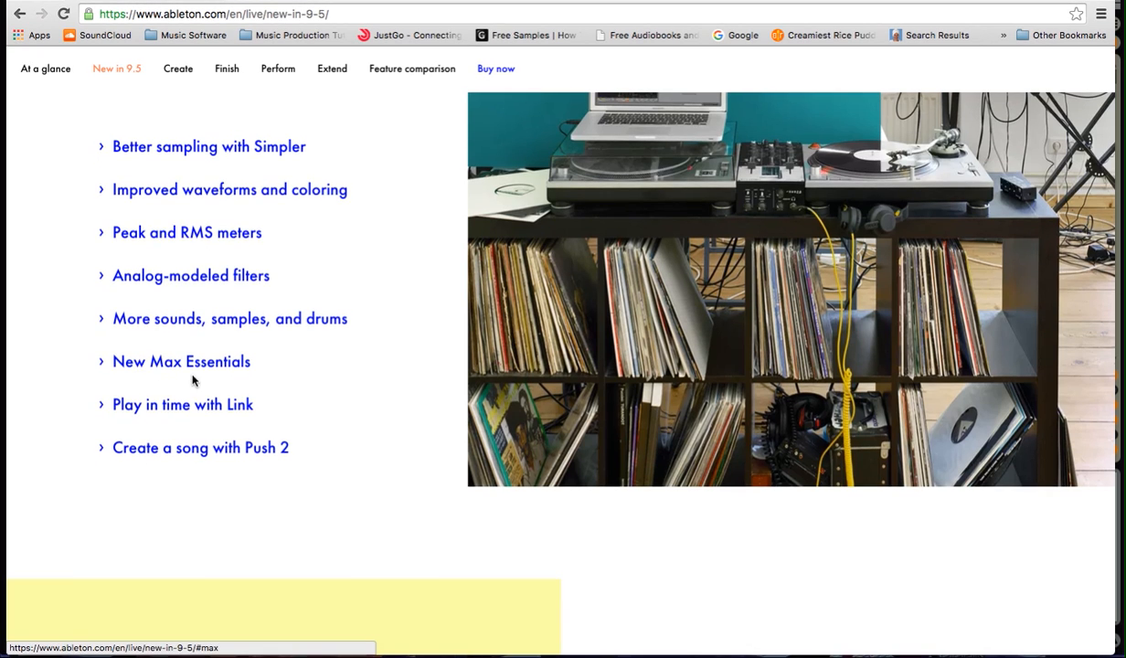
{"action": "scroll", "coordinate": [192, 380], "scroll_direction": "down", "scroll_amount": 10}
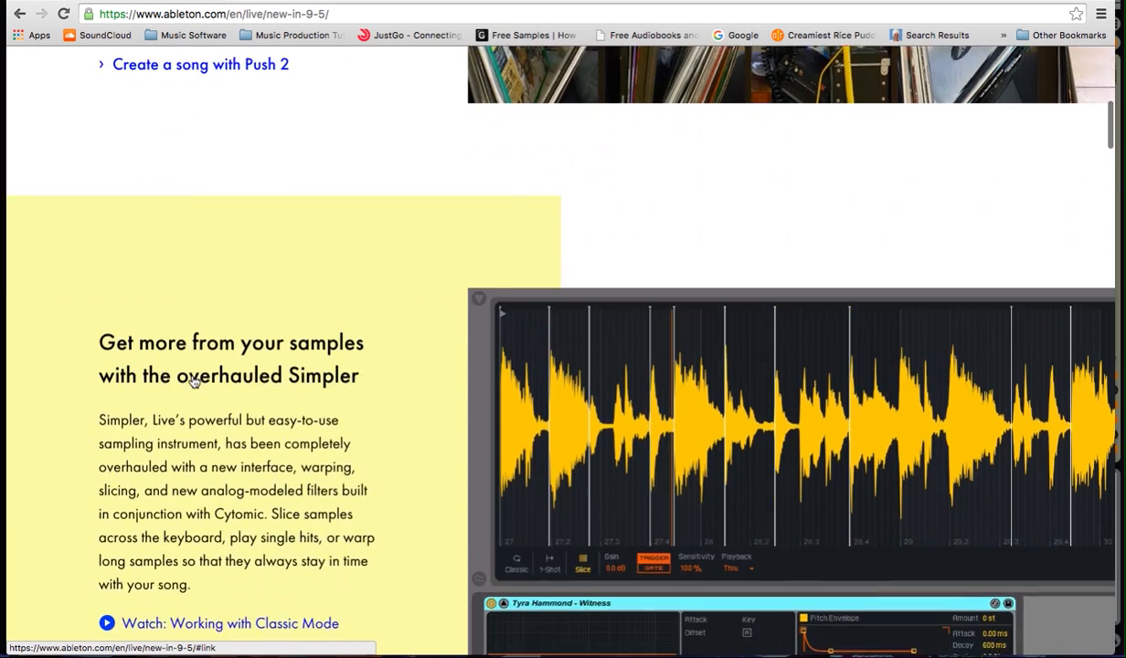
{"action": "scroll", "coordinate": [192, 381], "scroll_direction": "up", "scroll_amount": 10}
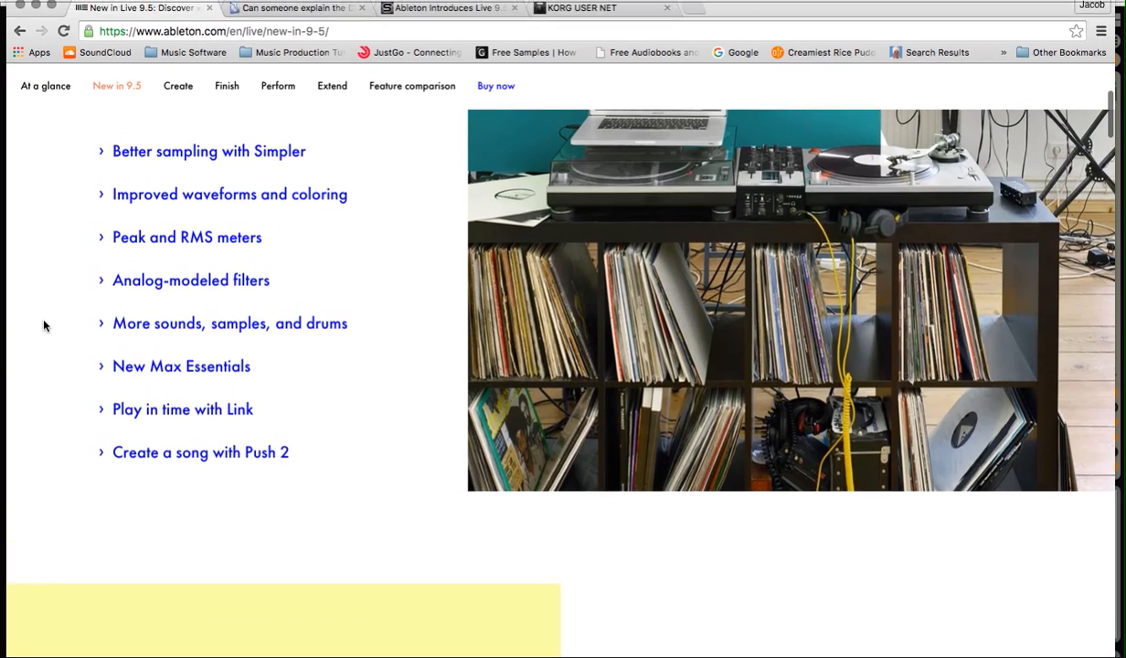
{"action": "scroll", "coordinate": [70, 336], "scroll_direction": "down", "scroll_amount": 2}
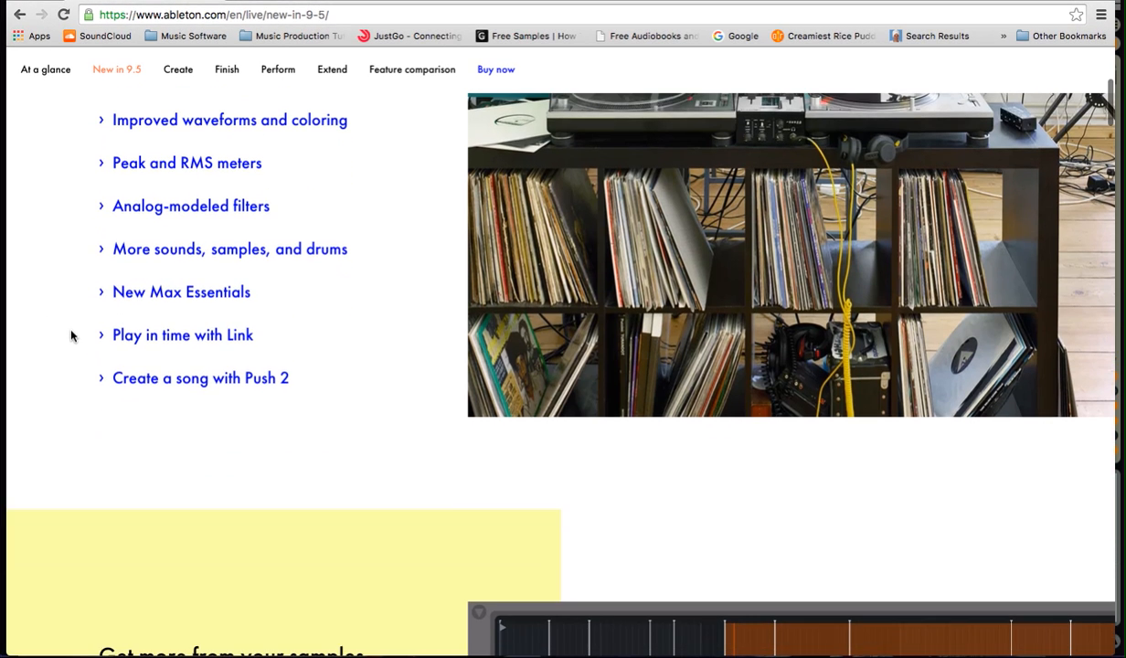
{"action": "scroll", "coordinate": [158, 350], "scroll_direction": "down", "scroll_amount": 1}
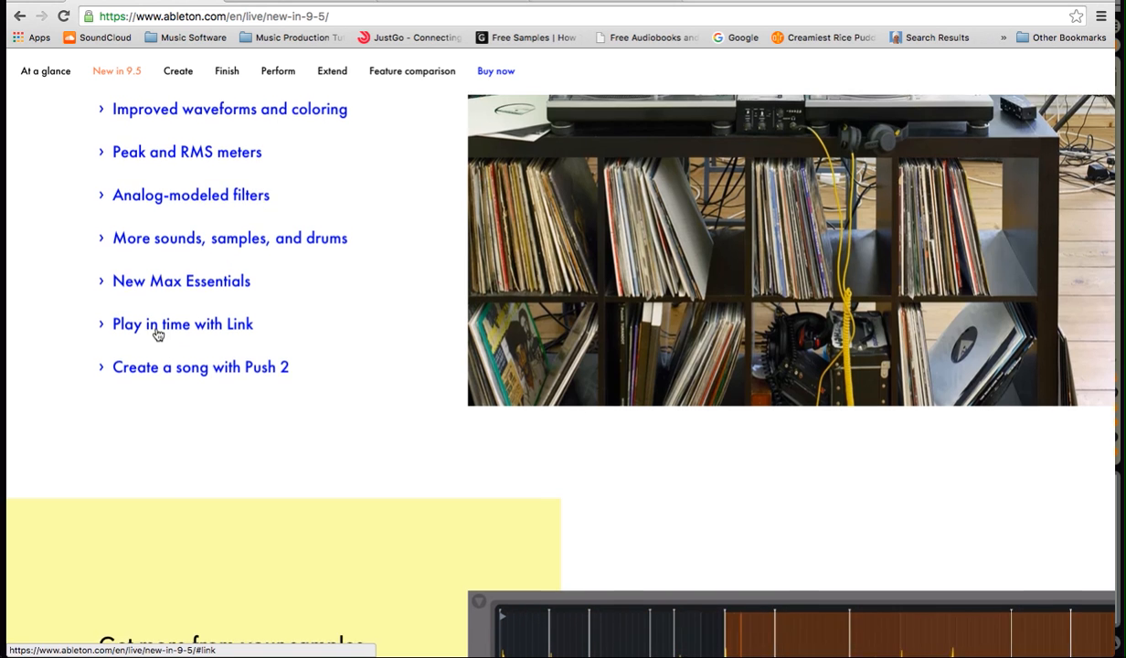
Read the page's sections on the overhauled Simpler and the improved waveforms, meters and coloring
{"action": "scroll", "coordinate": [157, 333], "scroll_direction": "down", "scroll_amount": 3}
{"action": "scroll", "coordinate": [157, 333], "scroll_direction": "down", "scroll_amount": 5}
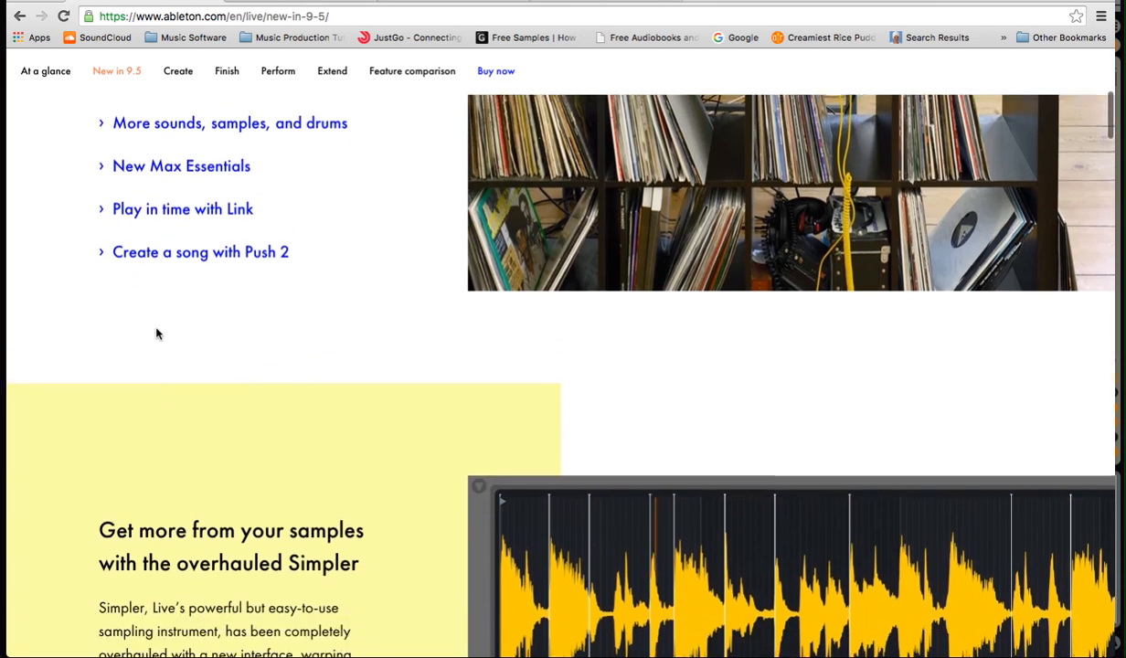
{"action": "scroll", "coordinate": [157, 333], "scroll_direction": "down", "scroll_amount": 15}
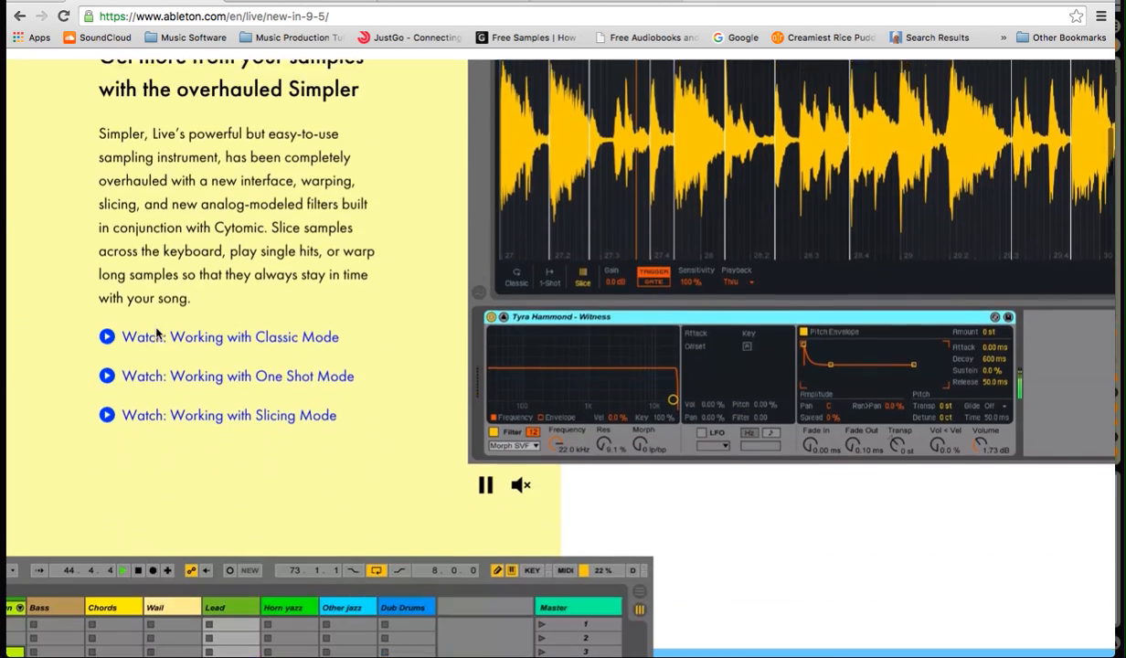
{"action": "scroll", "coordinate": [157, 334], "scroll_direction": "down", "scroll_amount": 10}
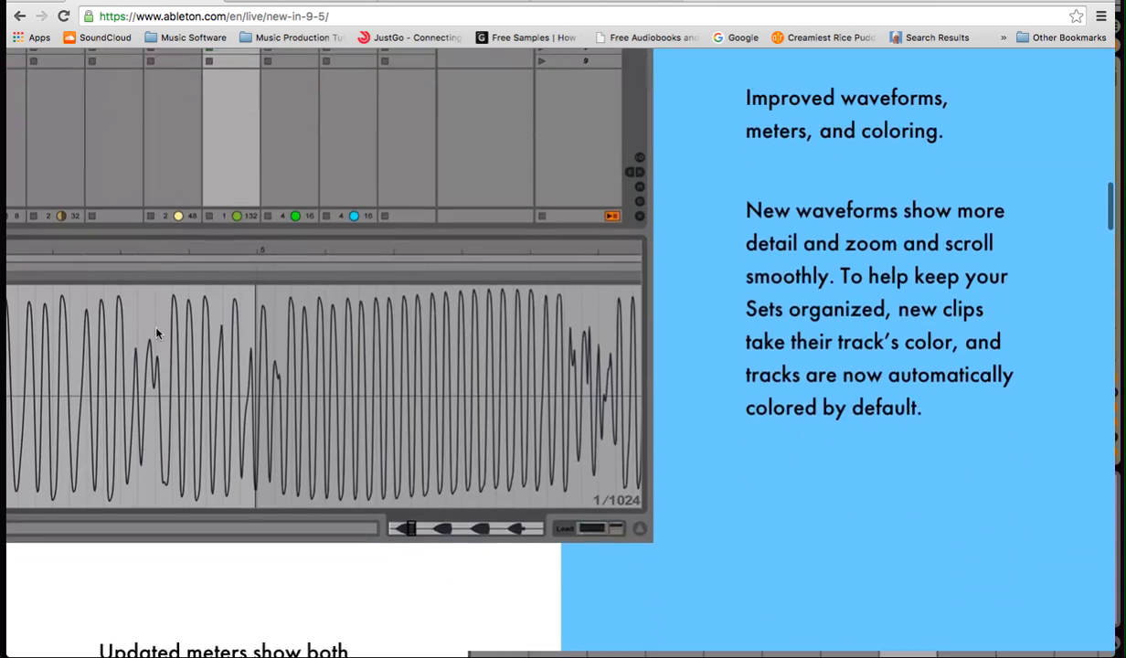
{"action": "scroll", "coordinate": [156, 328], "scroll_direction": "up", "scroll_amount": 3}
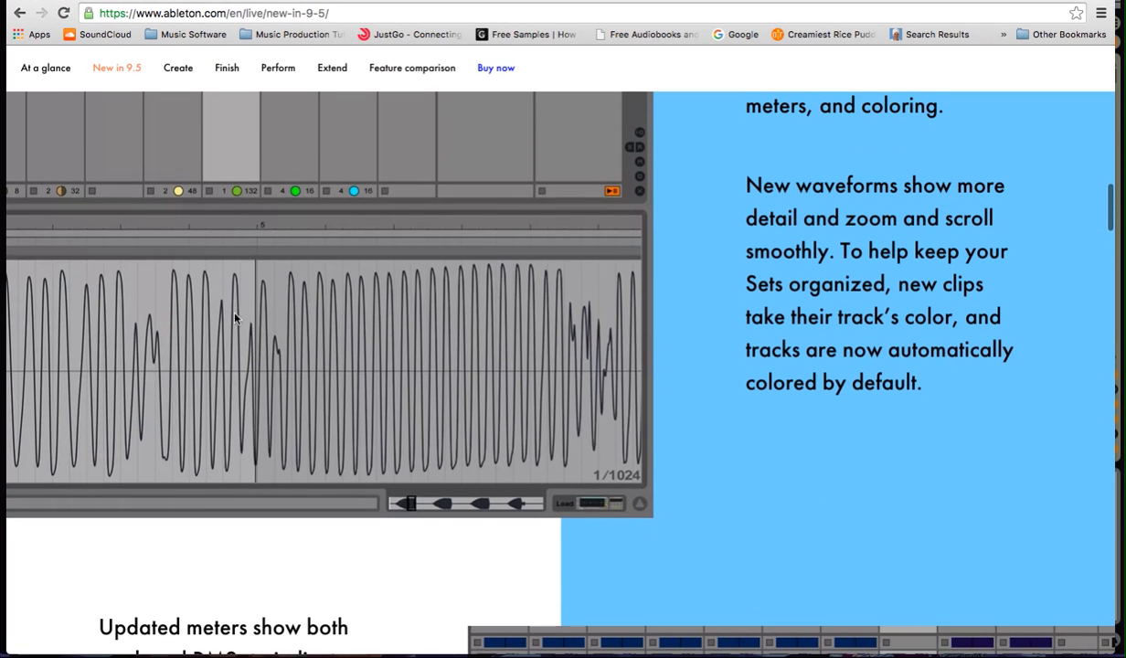
Switch back to Ableton Live, expand Simpler's sample display into the main view, and inspect the waveform zoomed in and at full length
{"action": "key", "text": "super+Tab"}
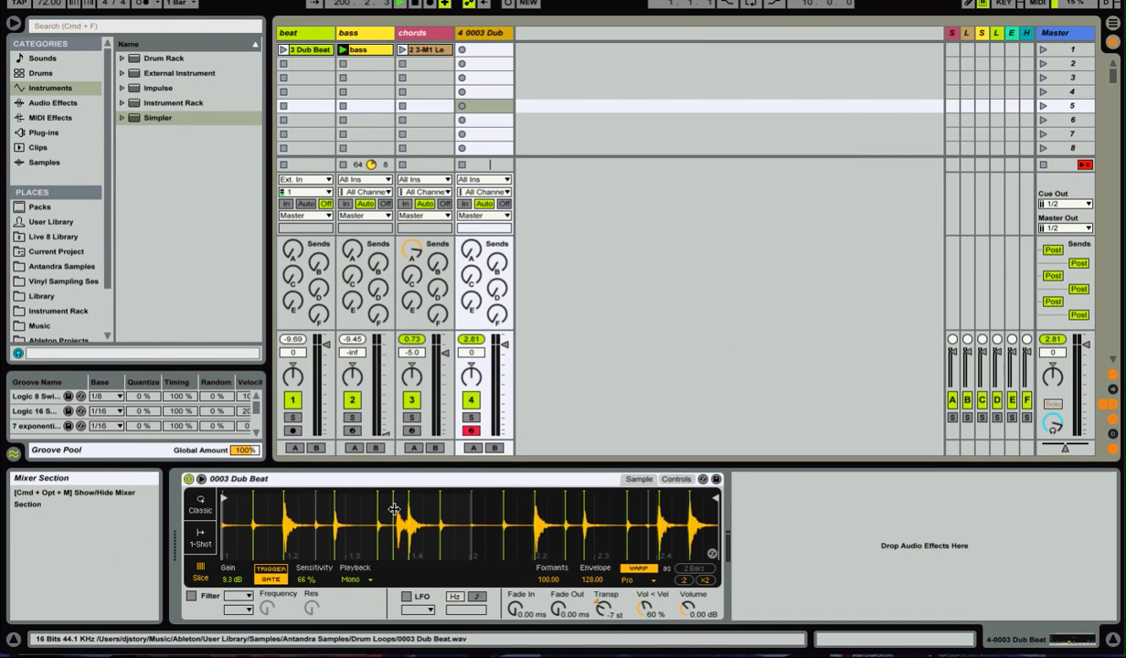
{"action": "left_click", "coordinate": [203, 482]}
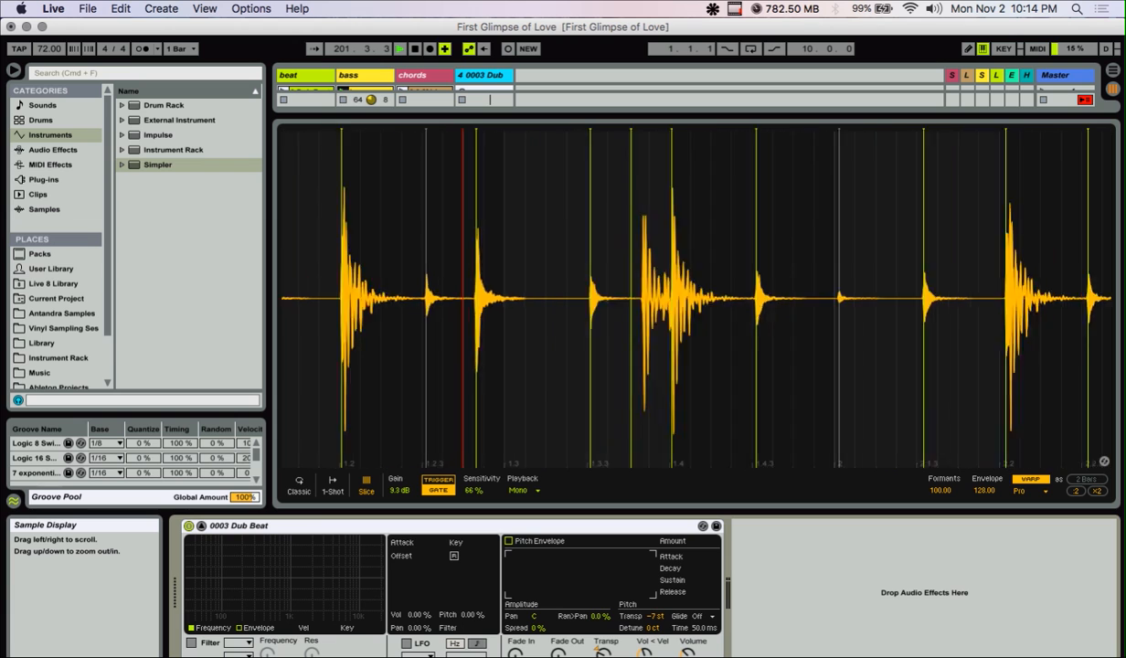
{"action": "left_click_drag", "start_coordinate": [462, 242], "coordinate": [462, 338]}
{"action": "left_click_drag", "start_coordinate": [713, 254], "coordinate": [471, 256]}
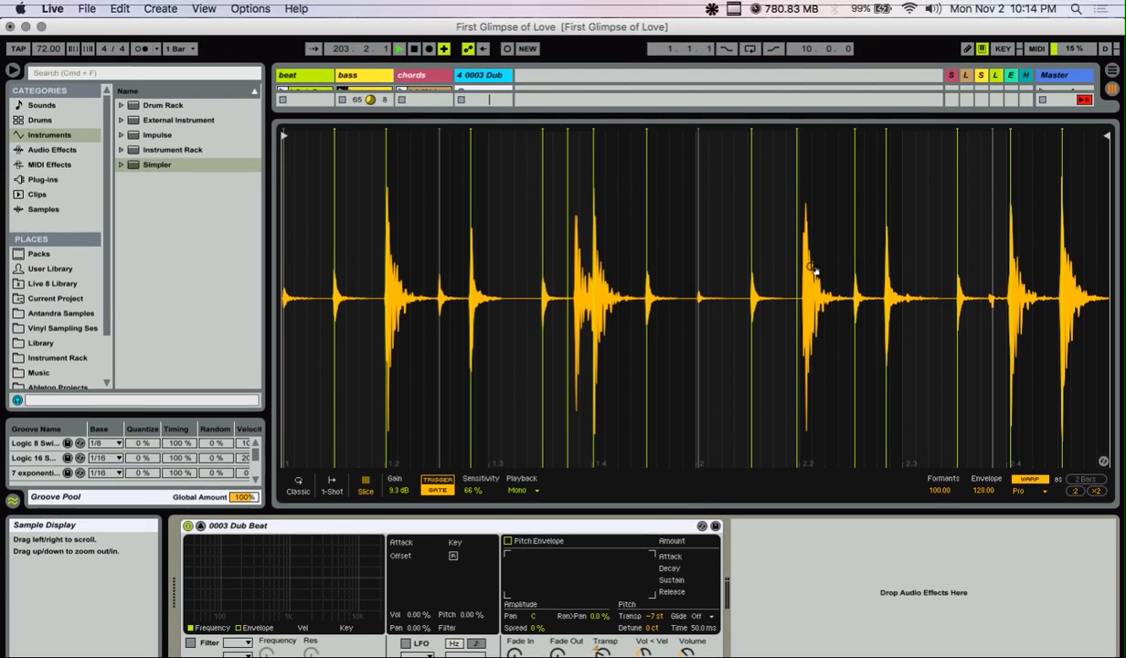
{"action": "left_click_drag", "start_coordinate": [811, 271], "coordinate": [812, 343]}
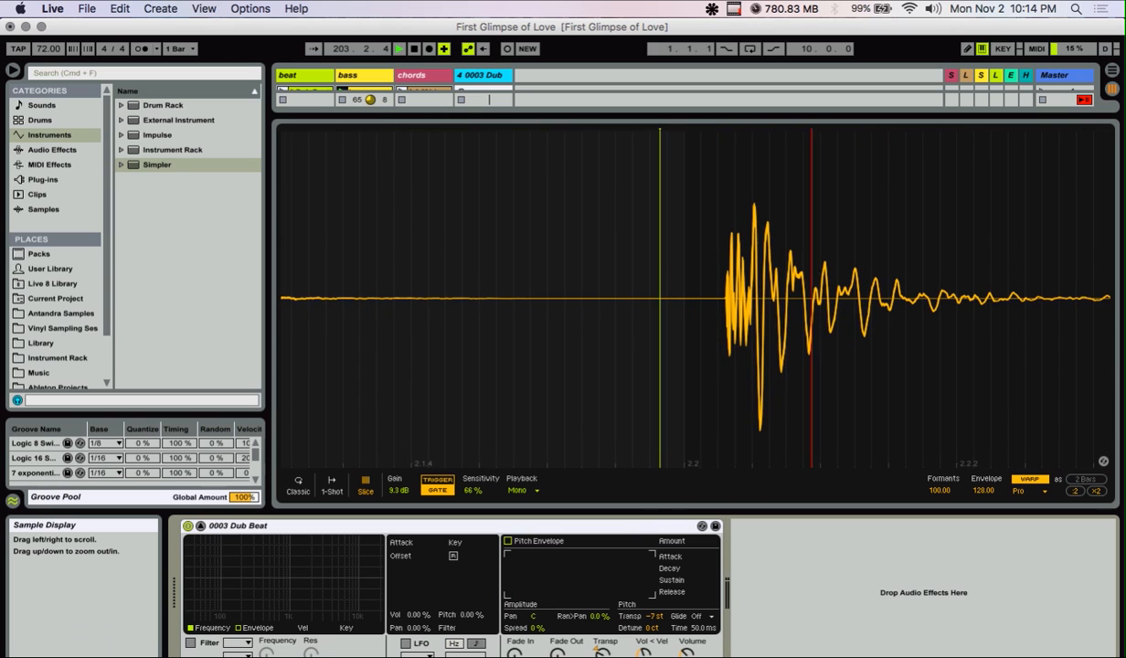
{"action": "mouse_move", "coordinate": [658, 260]}
{"action": "left_mouse_down"}
{"action": "mouse_move", "coordinate": [764, 256]}
{"action": "mouse_move", "coordinate": [763, 201]}
{"action": "left_mouse_up"}
{"action": "left_click_drag", "start_coordinate": [873, 258], "coordinate": [783, 208]}
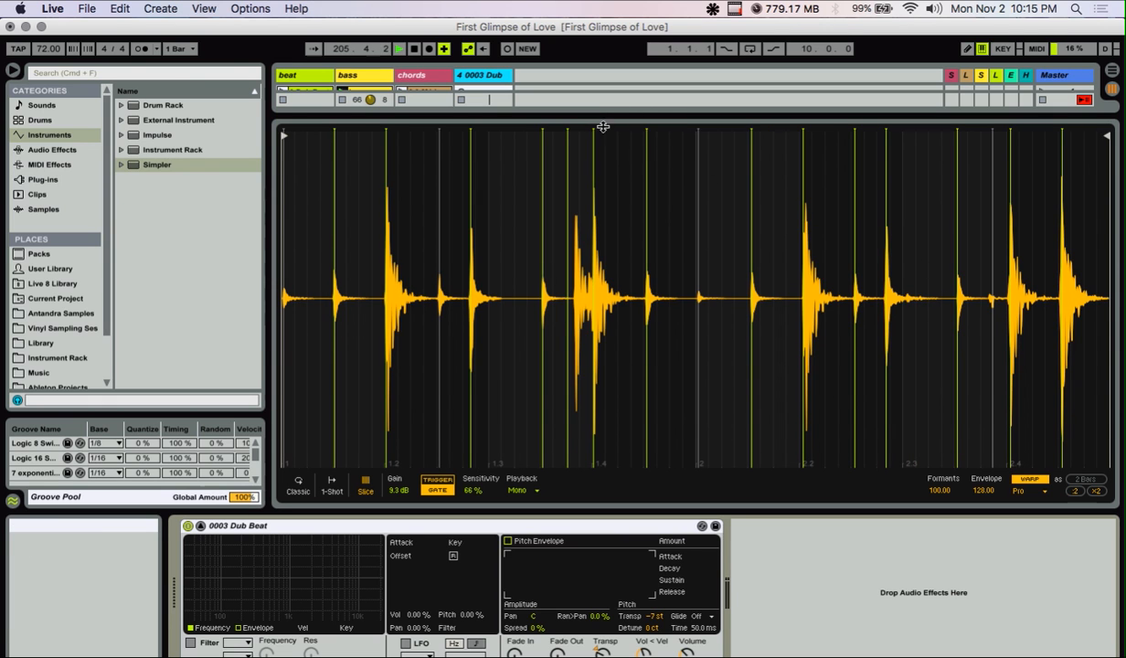
Reduce the height of the expanded sample display and collapse it back into the Simpler device
{"action": "left_click_drag", "start_coordinate": [603, 126], "coordinate": [603, 416]}
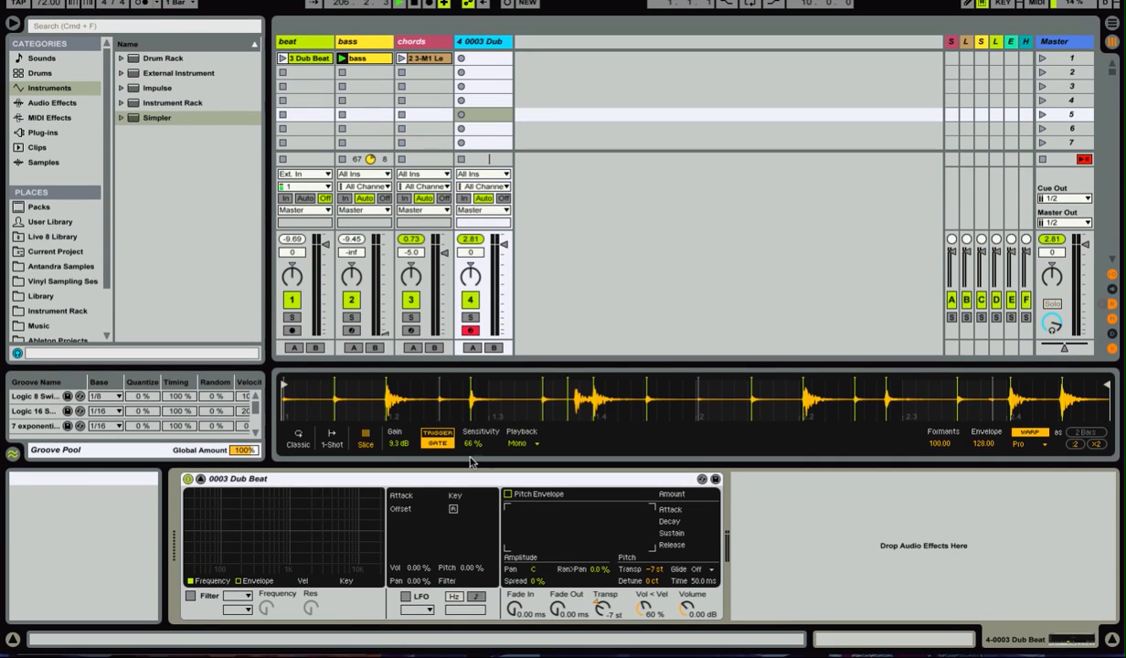
{"action": "left_click", "coordinate": [701, 478]}
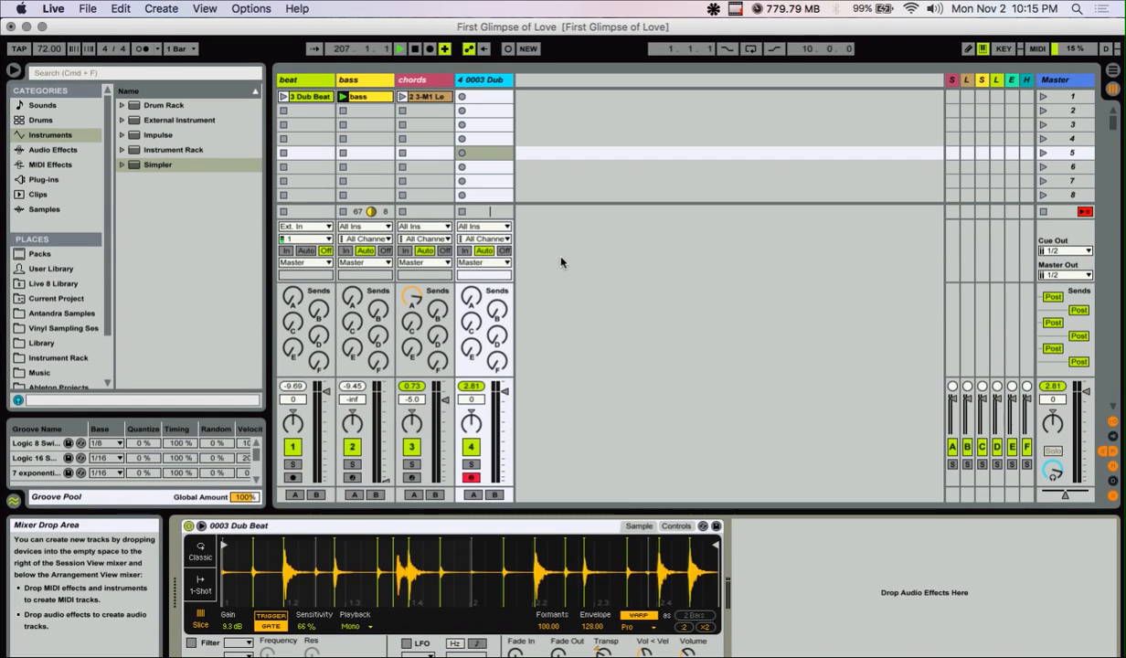